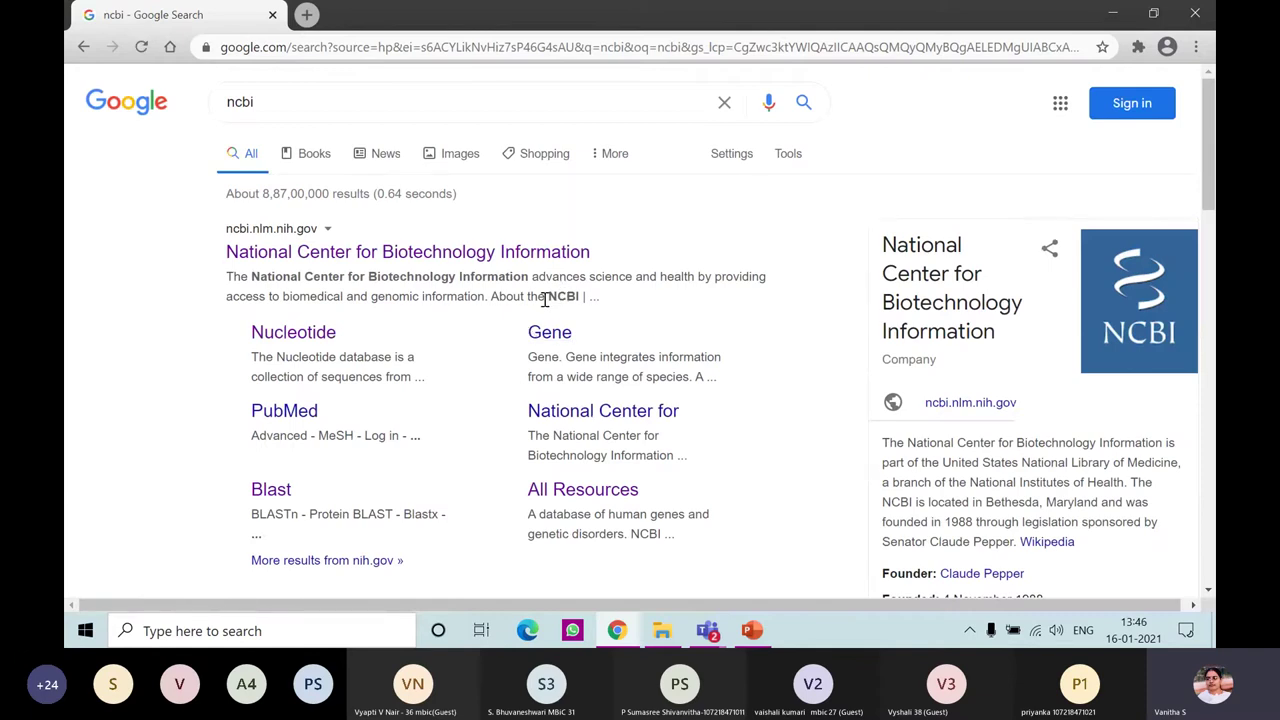
Open the National Center for Biotechnology Information home page from the search results.
click(343, 254)
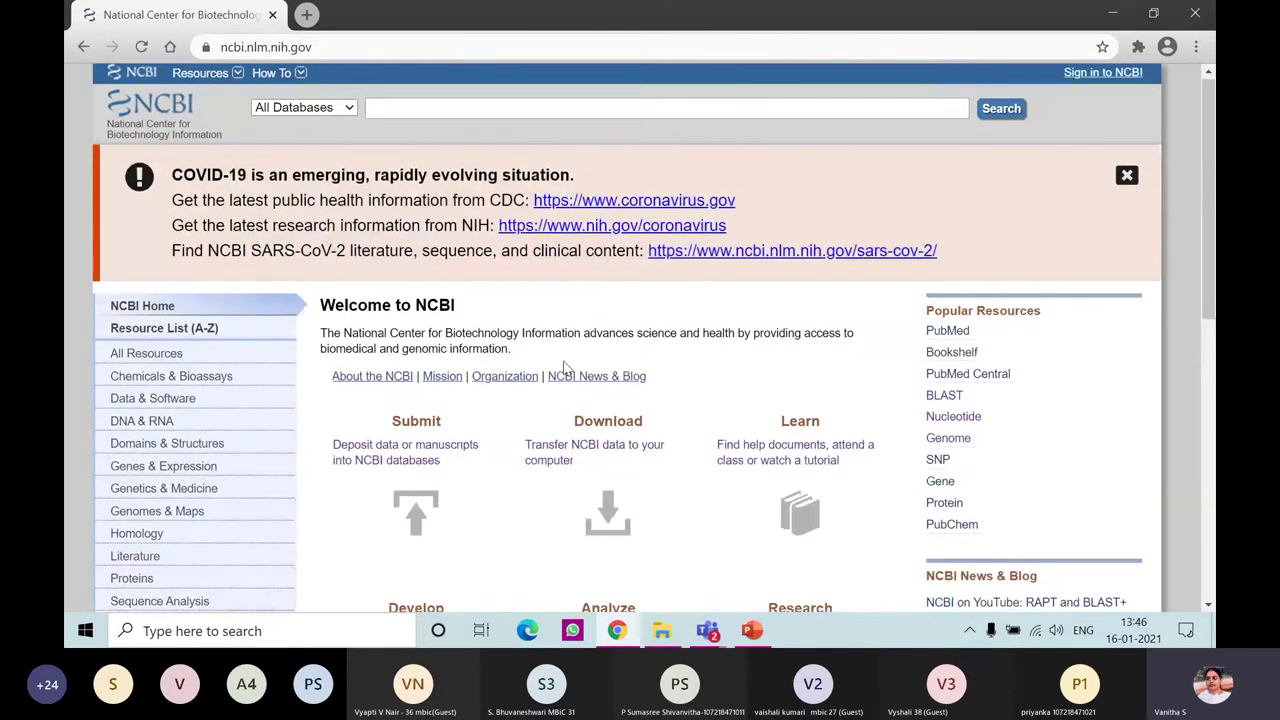
scroll(666, 350, down, 1)
scroll(666, 350, up, 1)
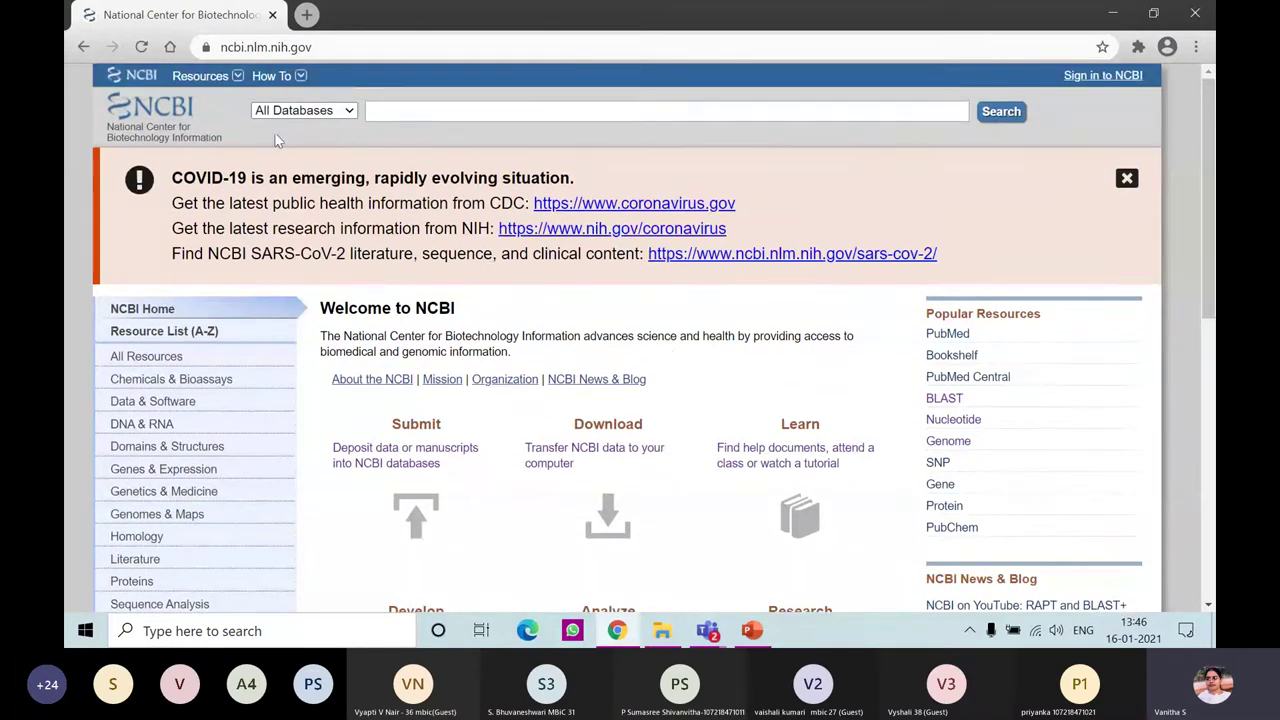
Search the NCBI Protein database for Insulin.
click(350, 111)
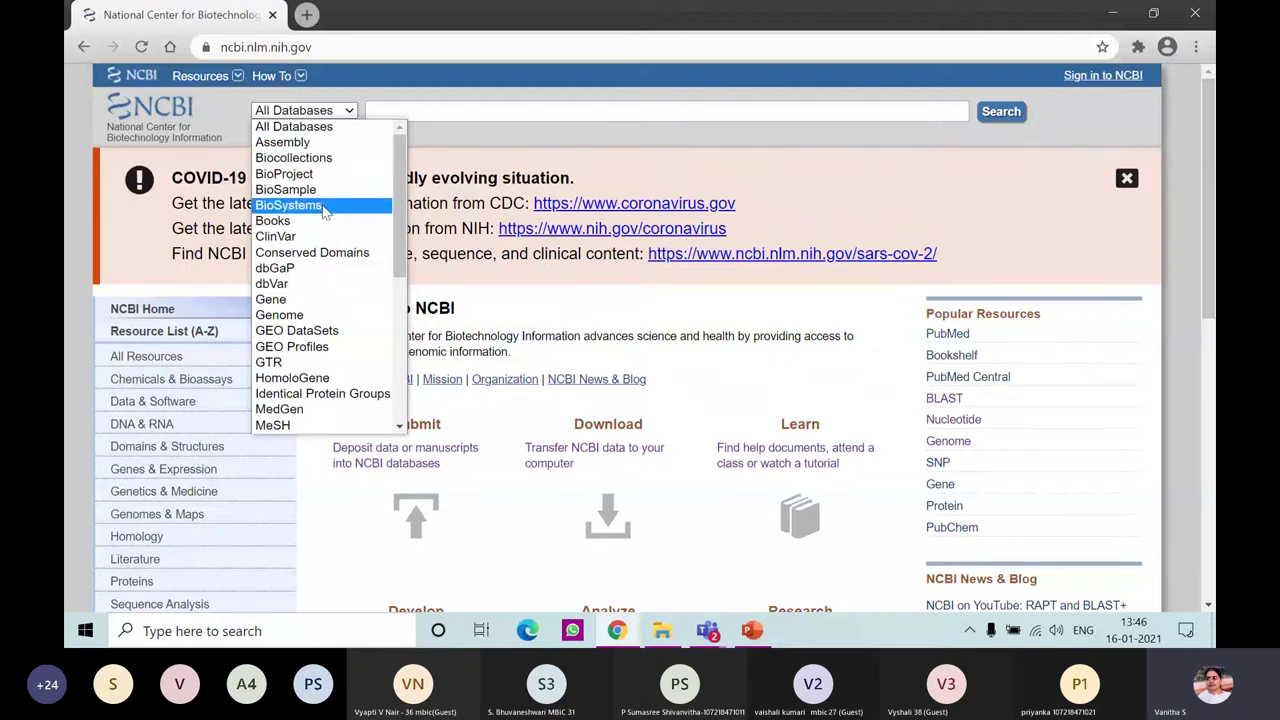
scroll(318, 292, down, 4)
scroll(316, 289, down, 3)
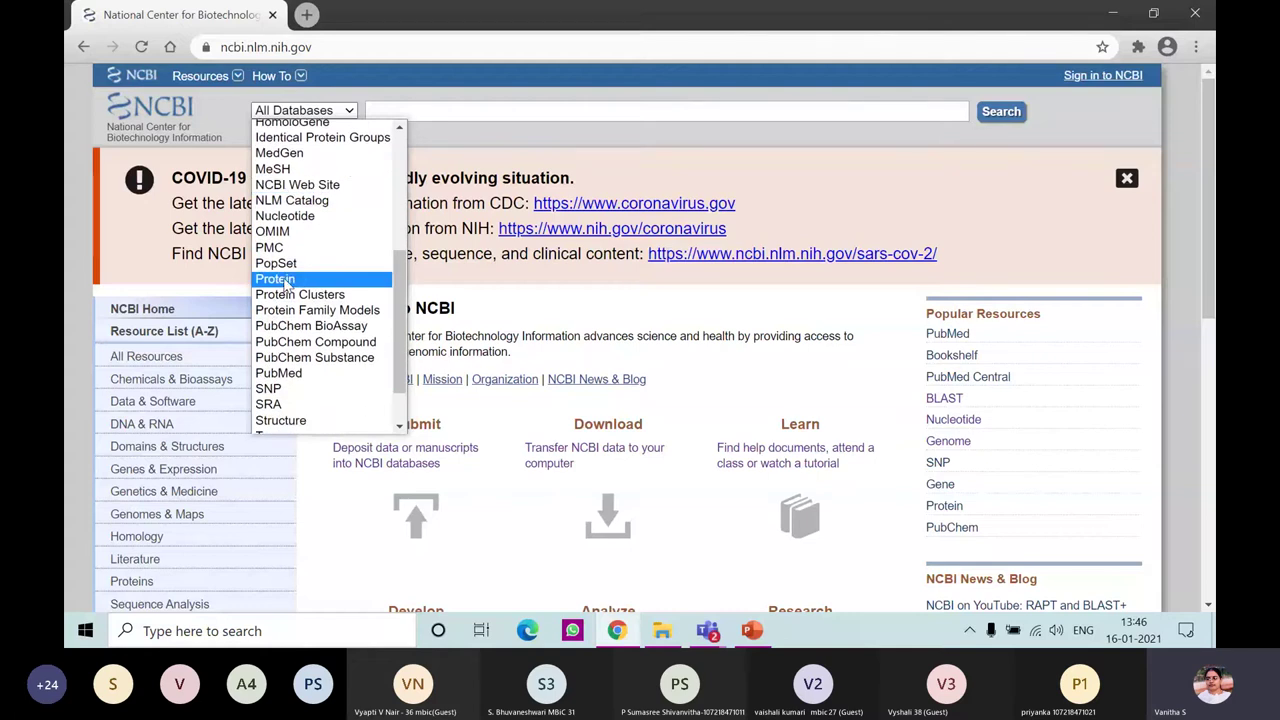
click(287, 280)
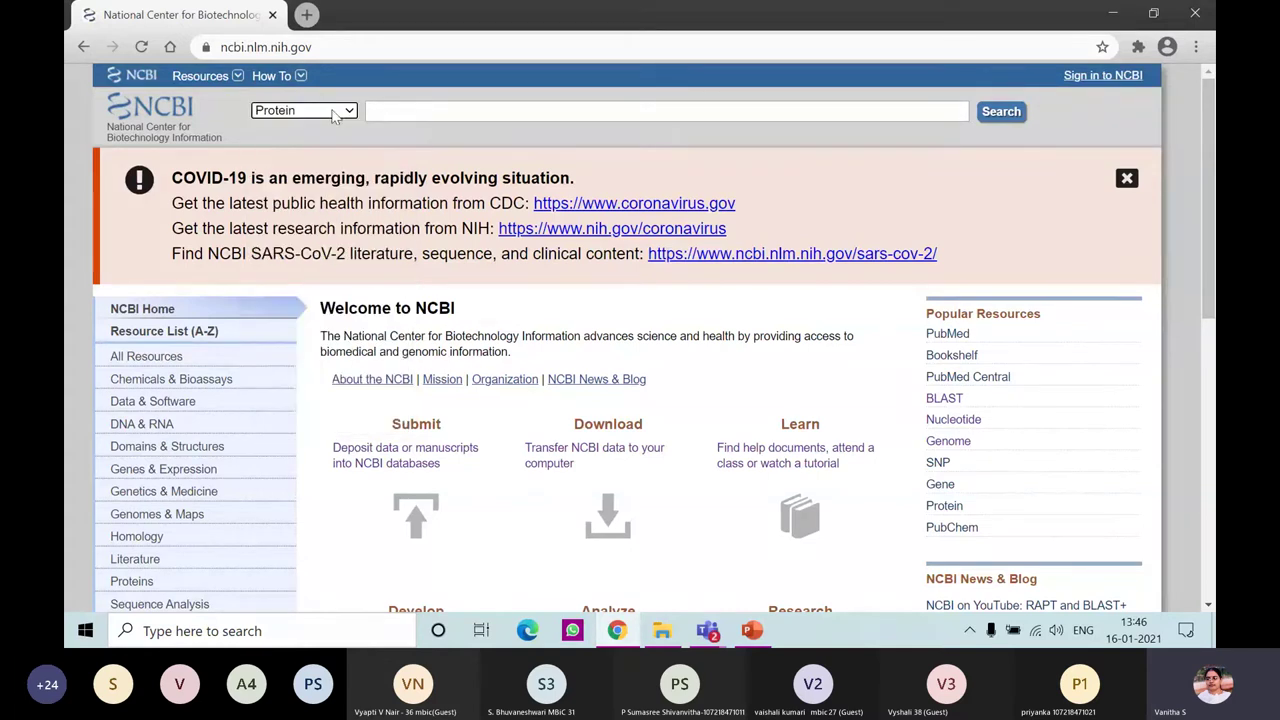
click(381, 113)
text(Insulin)
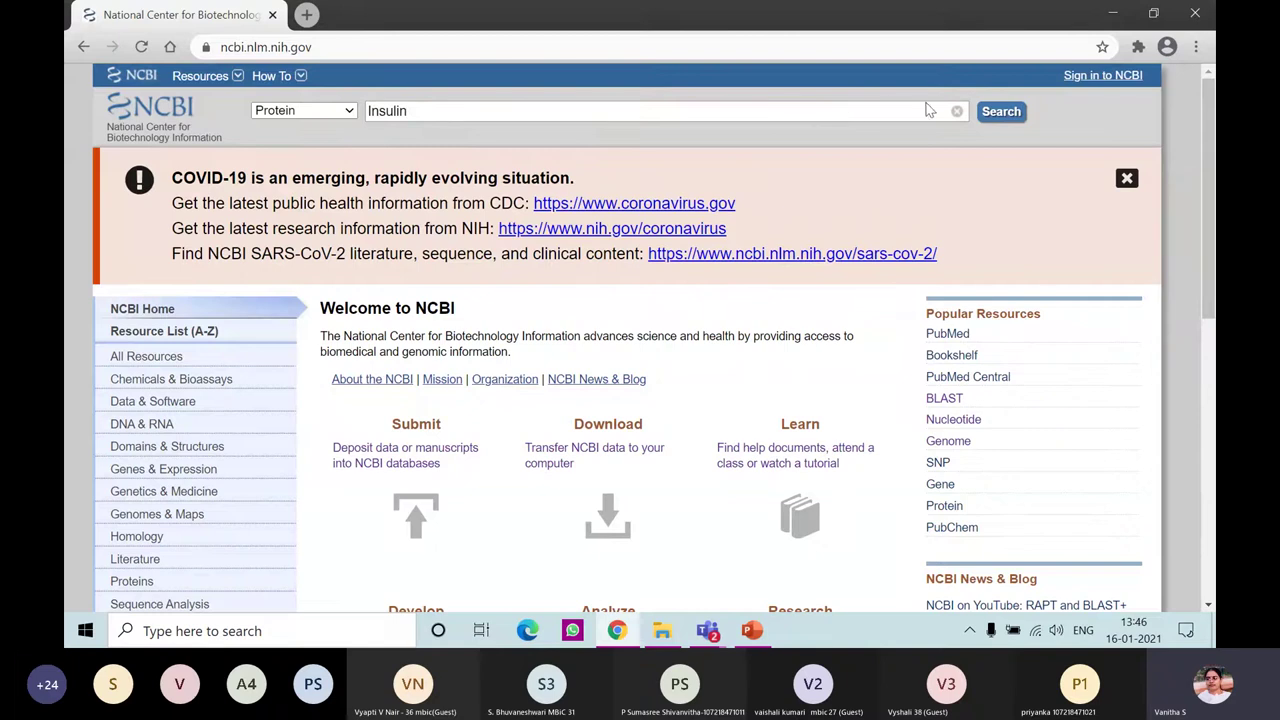
click(1001, 114)
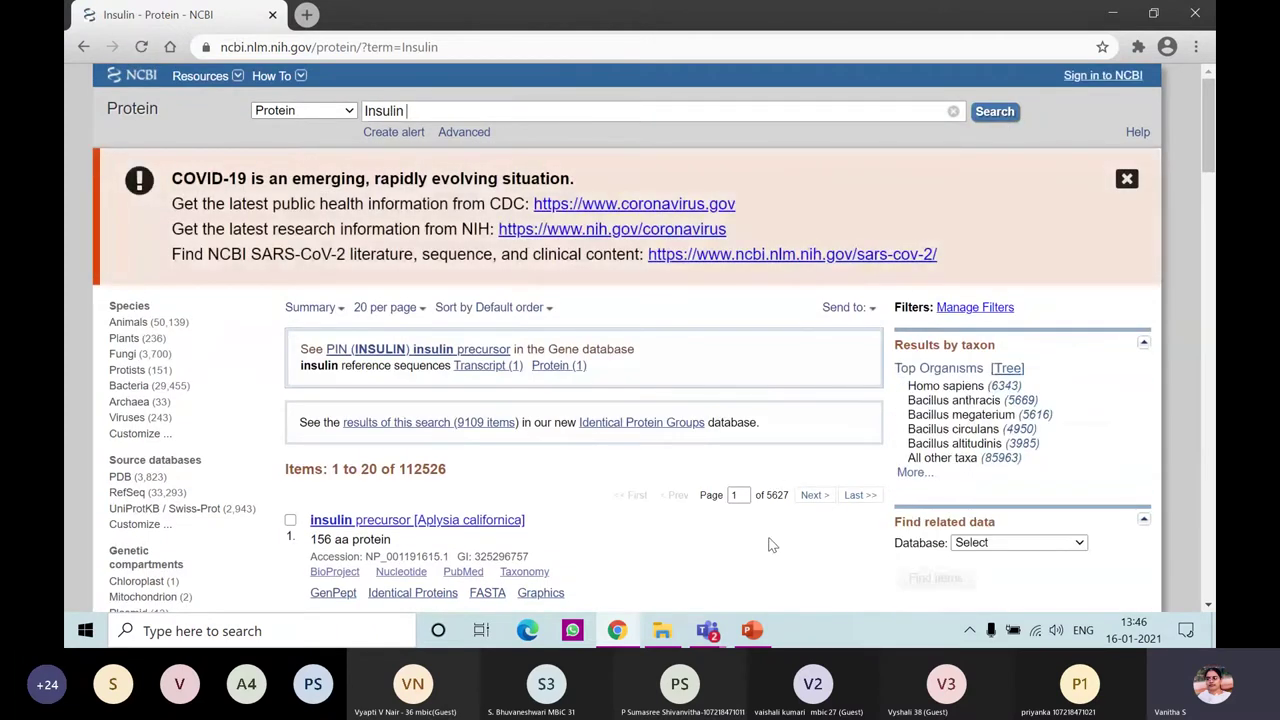
Examine the first page of insulin protein results, comparing the source organisms, protein lengths and accession numbers of the entries.
scroll(771, 544, down, 2)
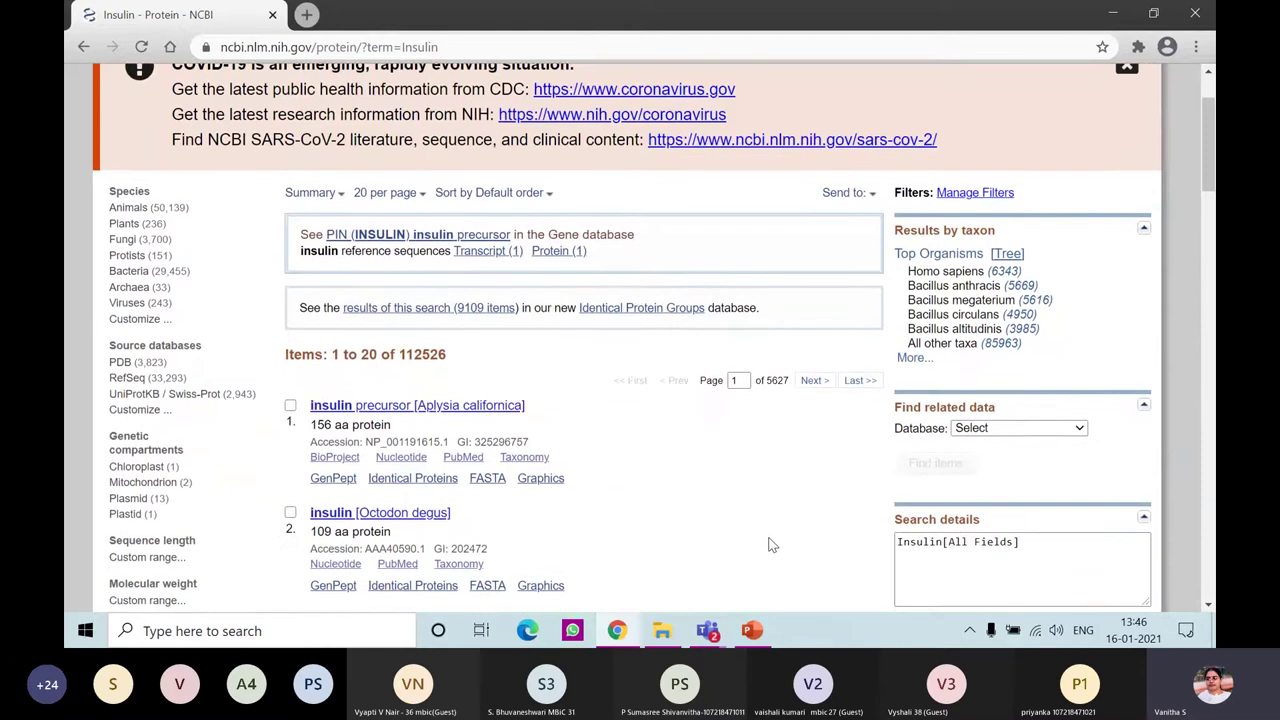
scroll(771, 544, down, 1)
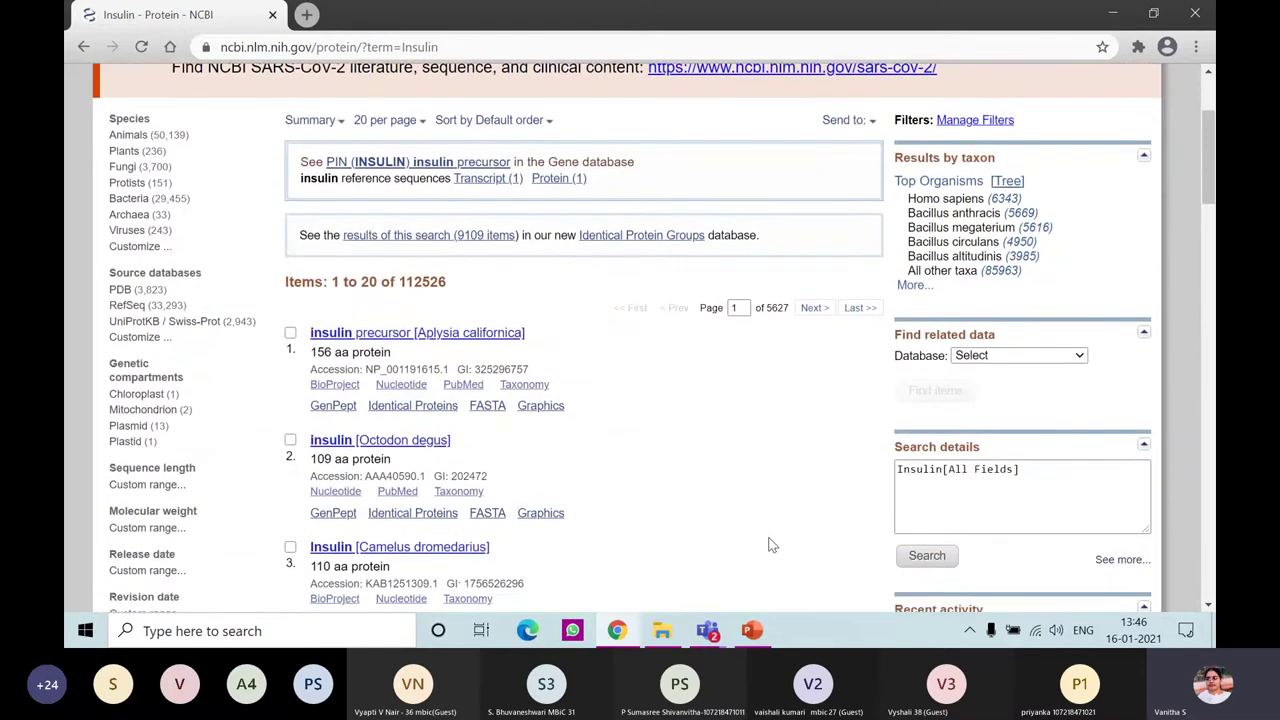
scroll(771, 544, down, 1)
scroll(771, 544, down, 1)
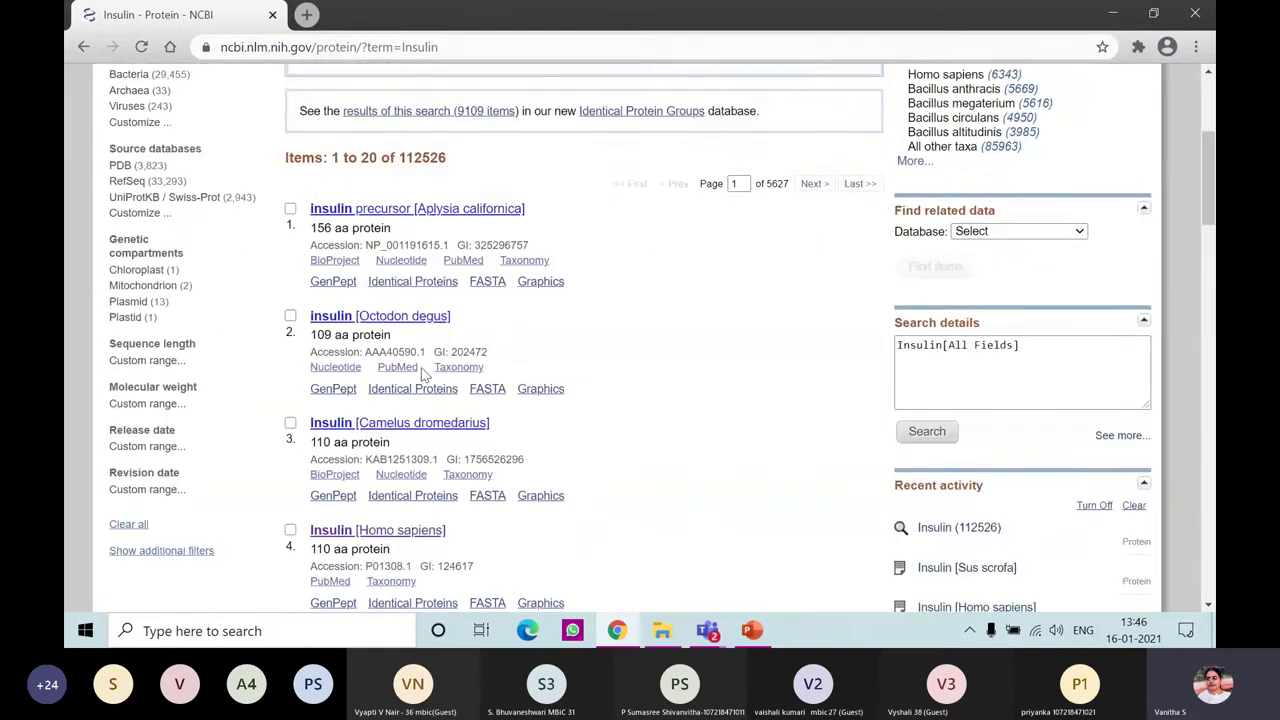
scroll(378, 343, down, 2)
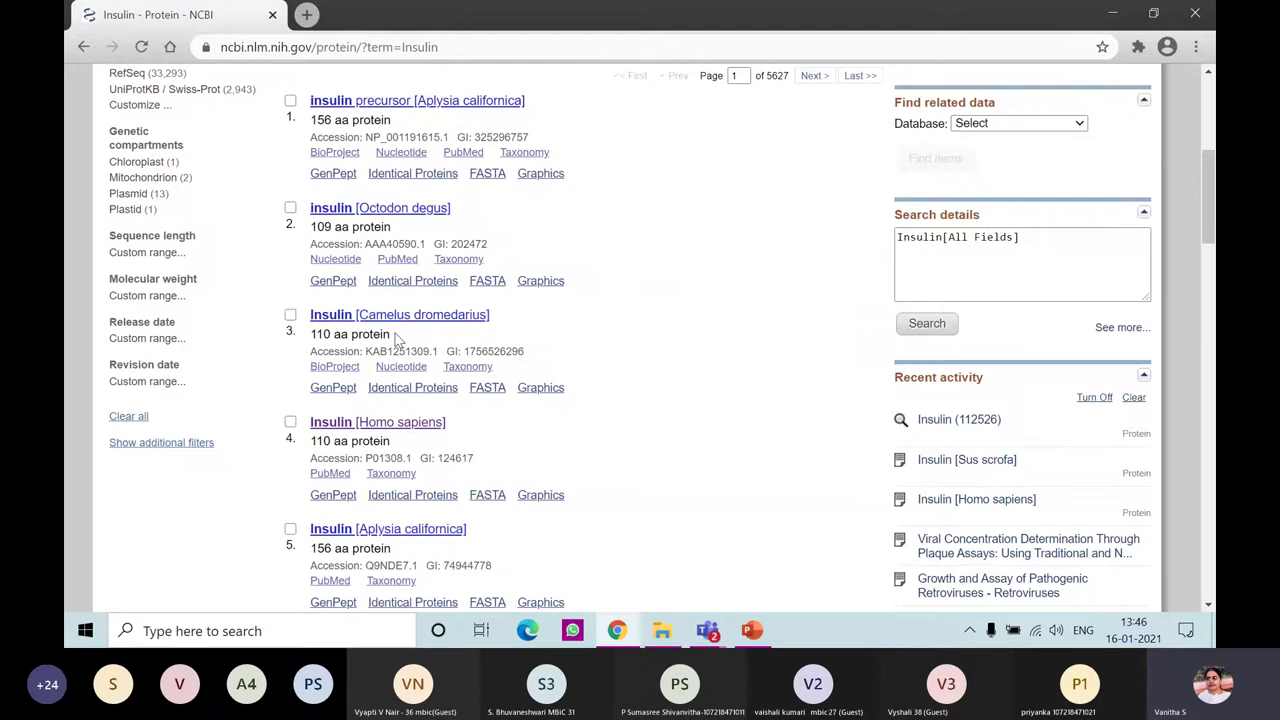
scroll(397, 340, down, 2)
scroll(397, 340, down, 1)
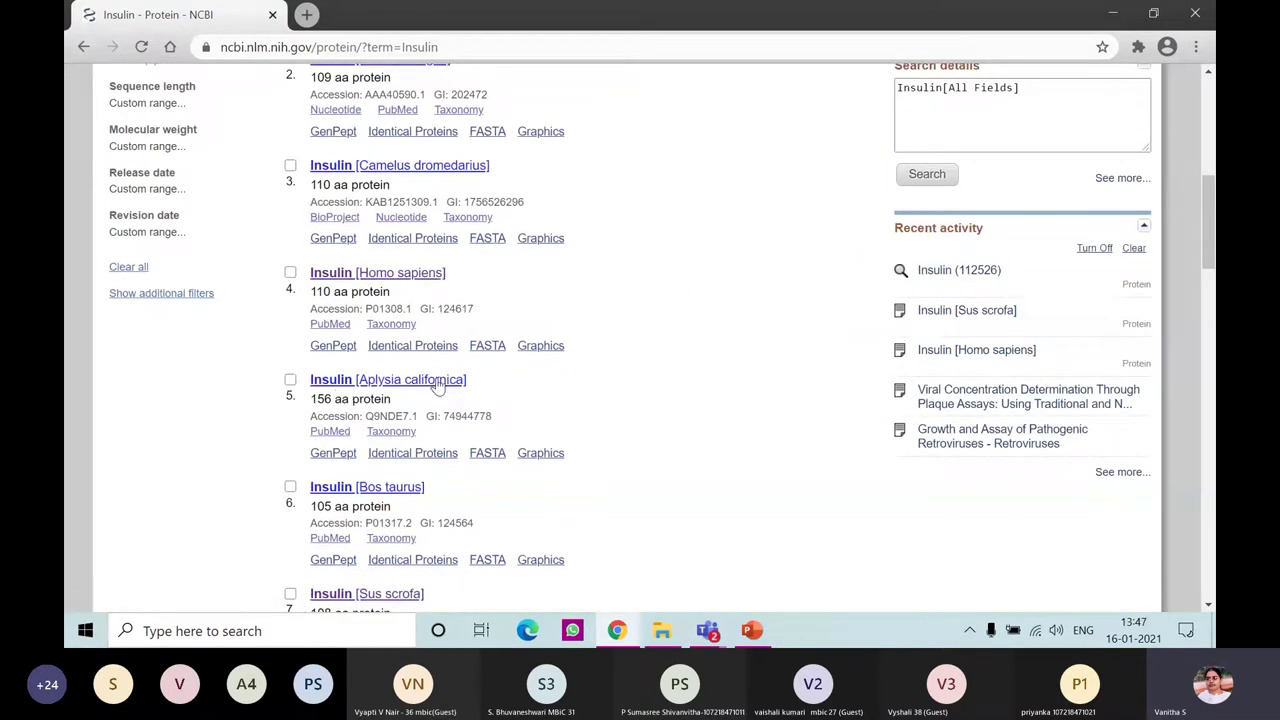
scroll(445, 388, down, 2)
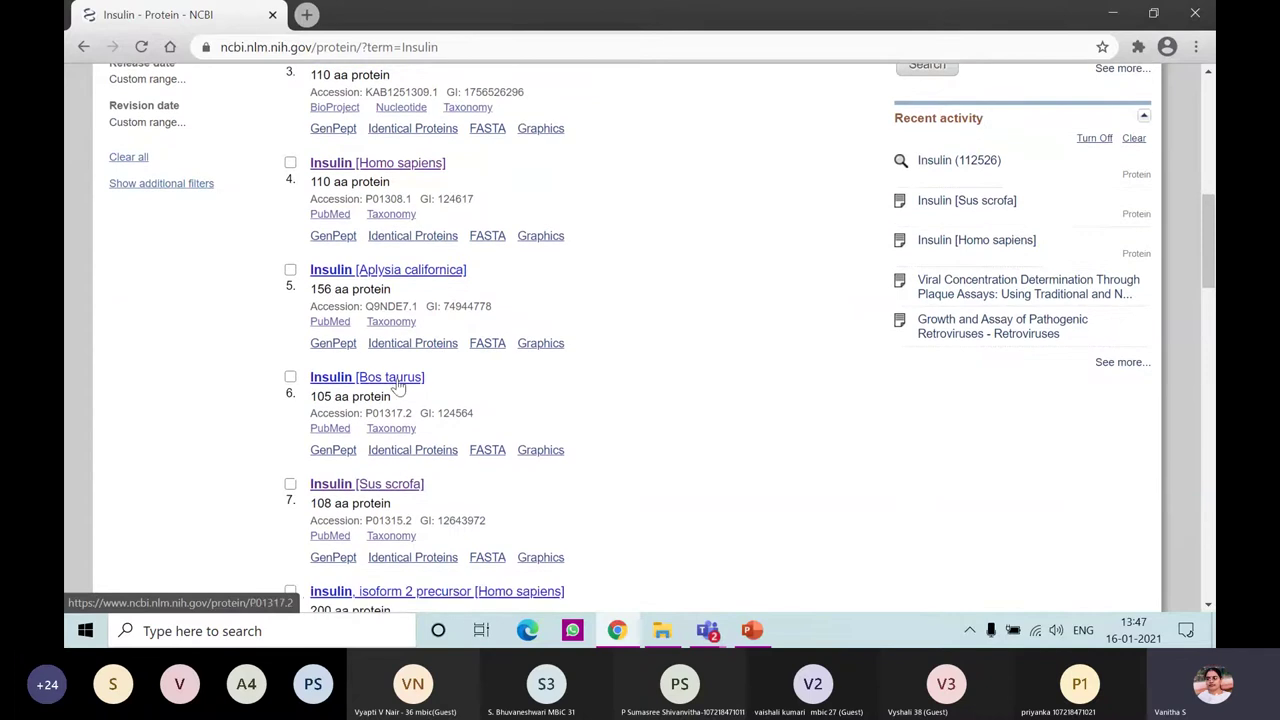
scroll(428, 395, down, 2)
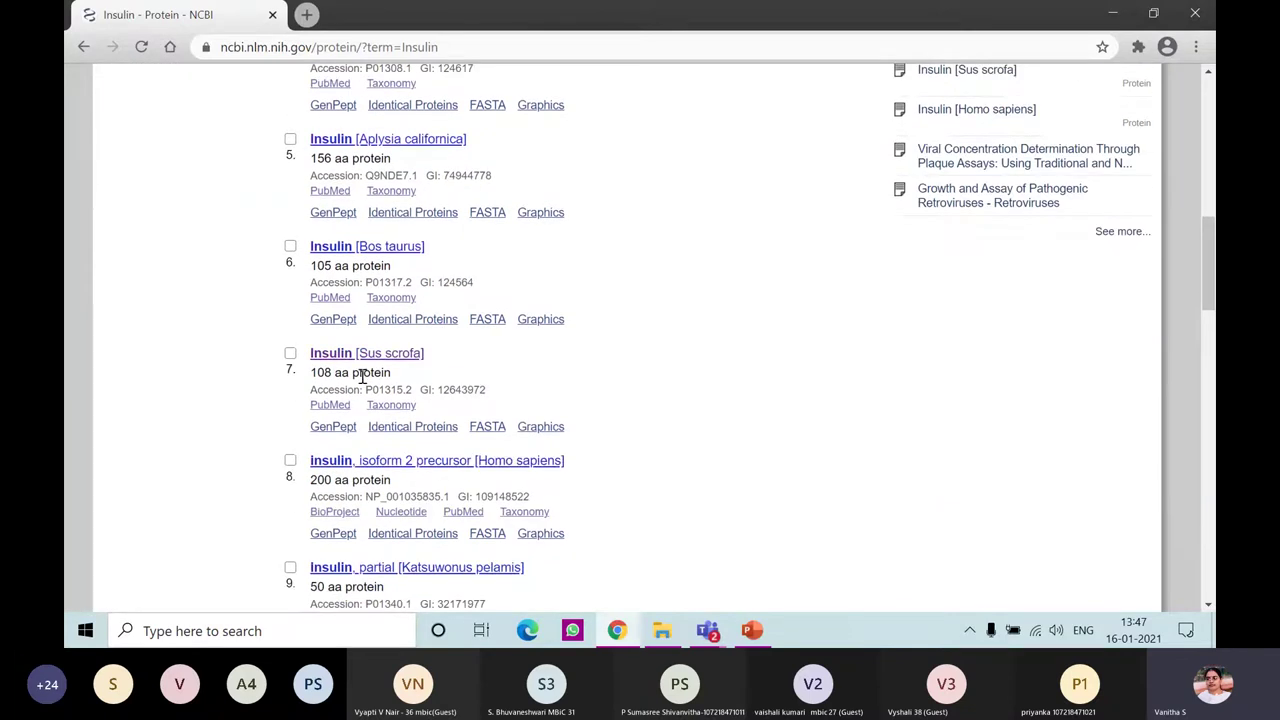
scroll(362, 376, down, 2)
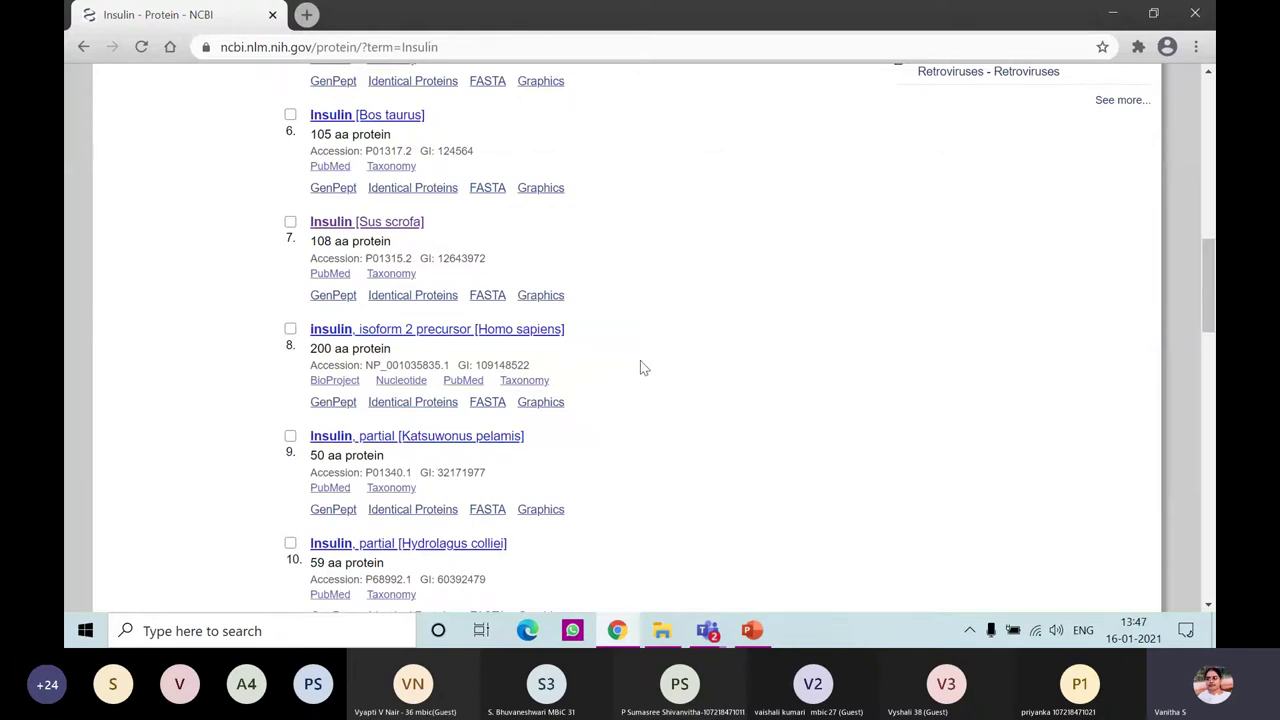
scroll(643, 368, up, 1)
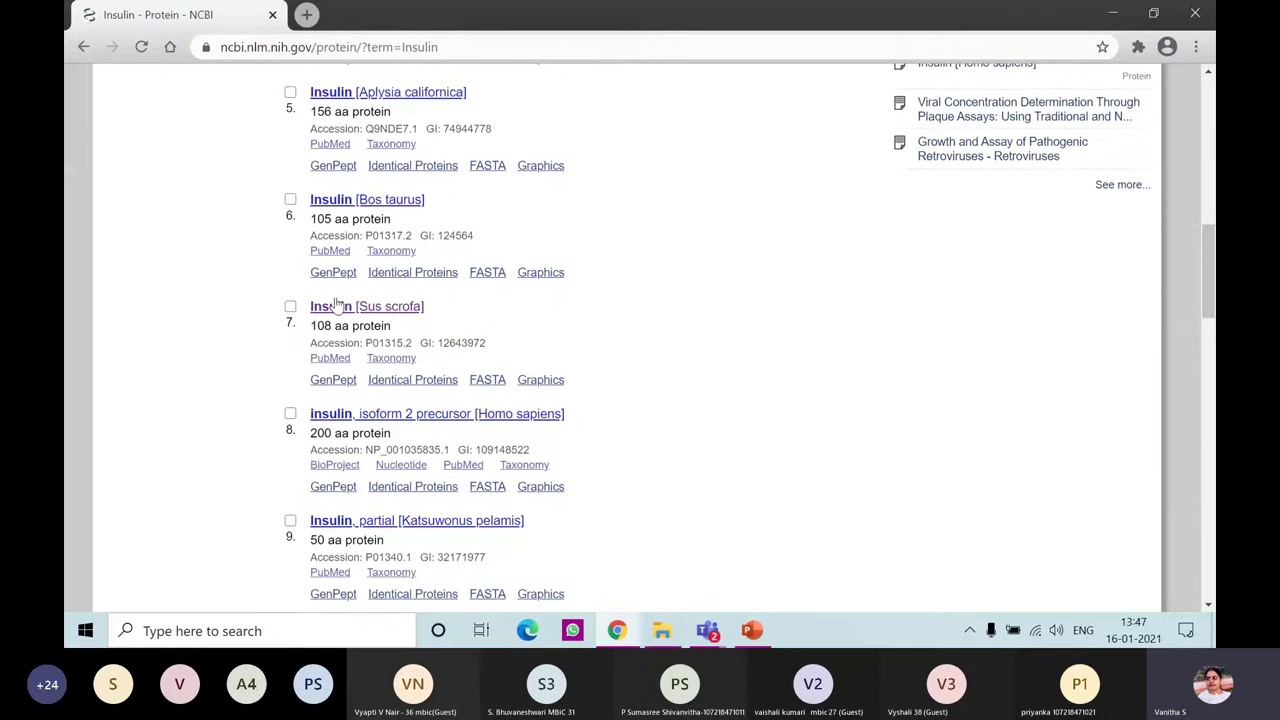
scroll(652, 394, down, 2)
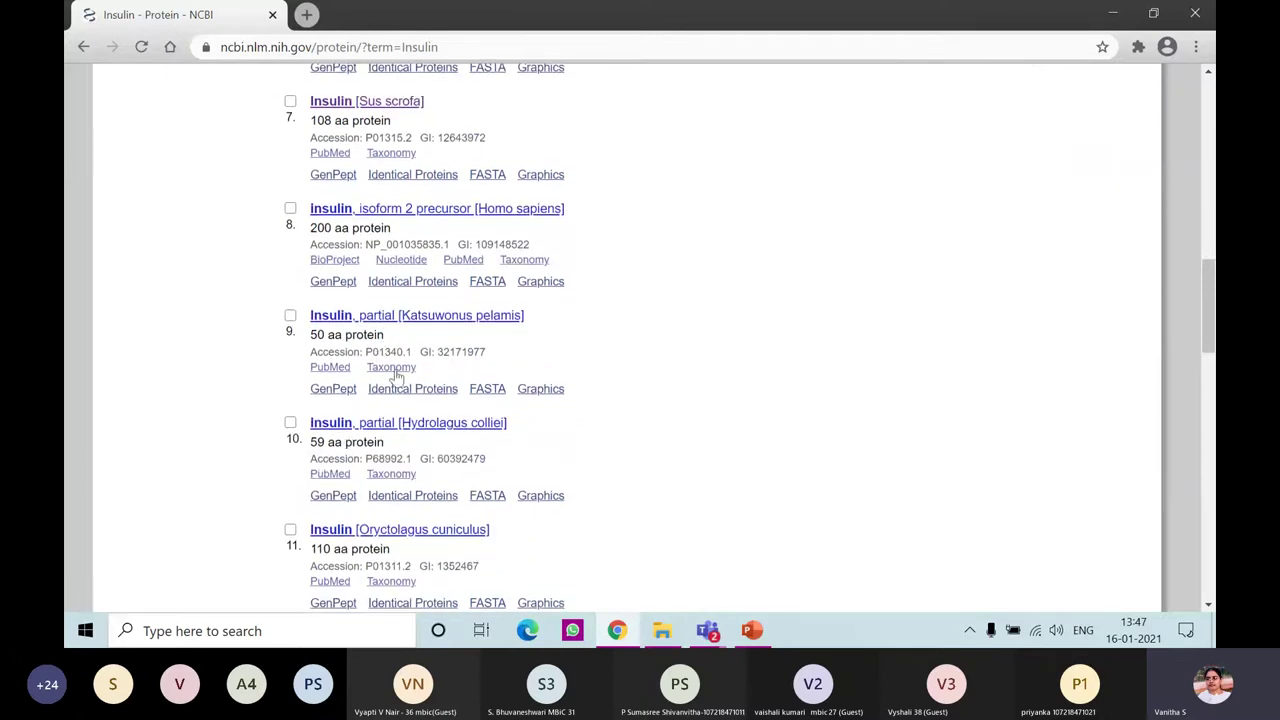
scroll(600, 458, down, 2)
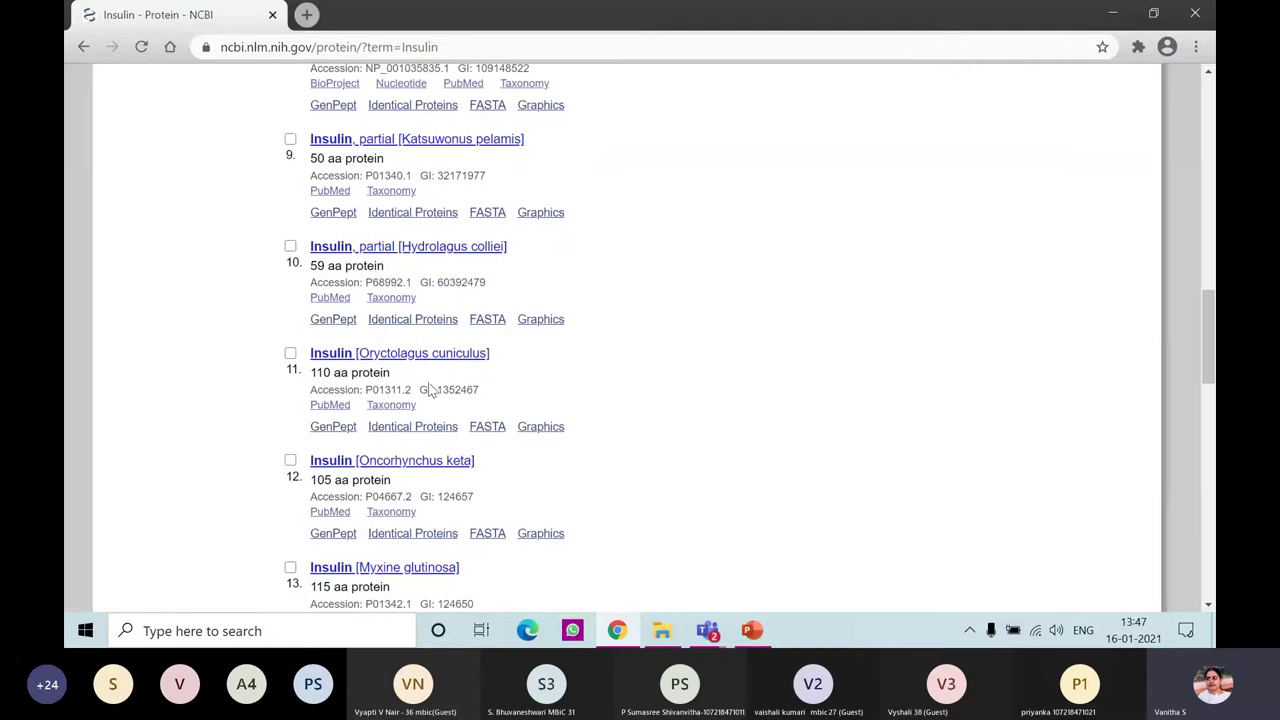
scroll(440, 358, down, 2)
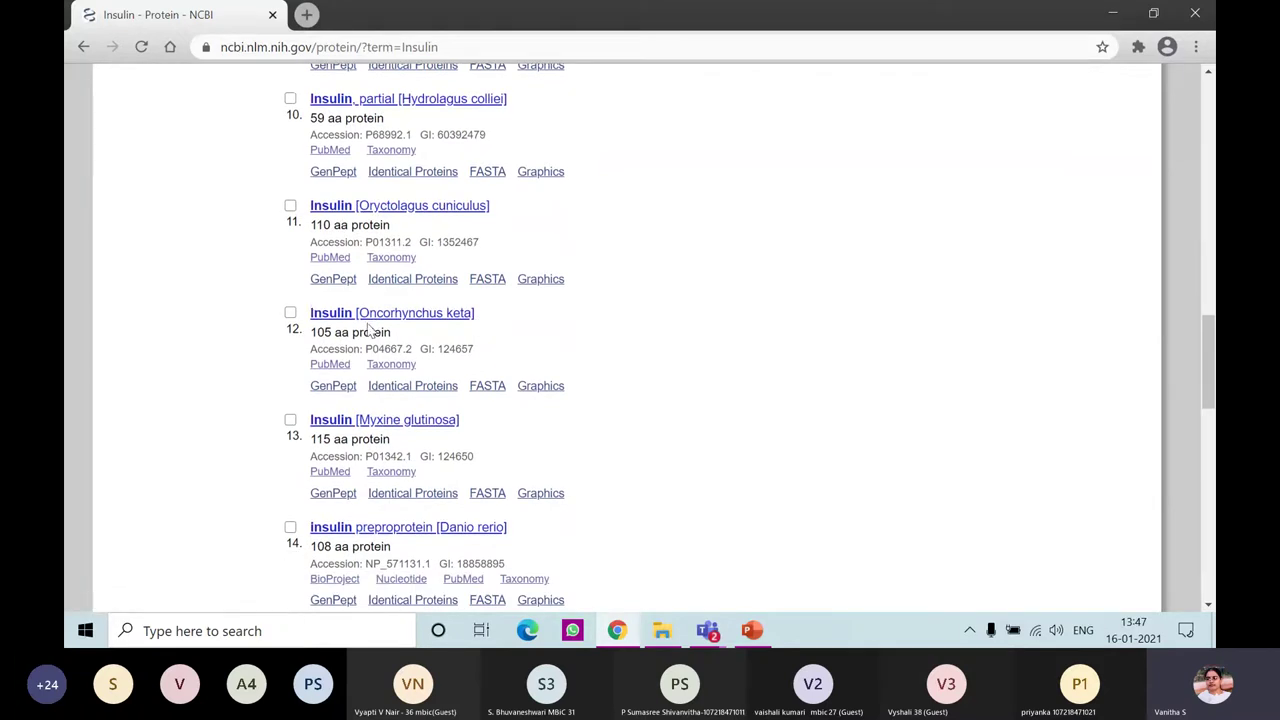
scroll(510, 354, down, 2)
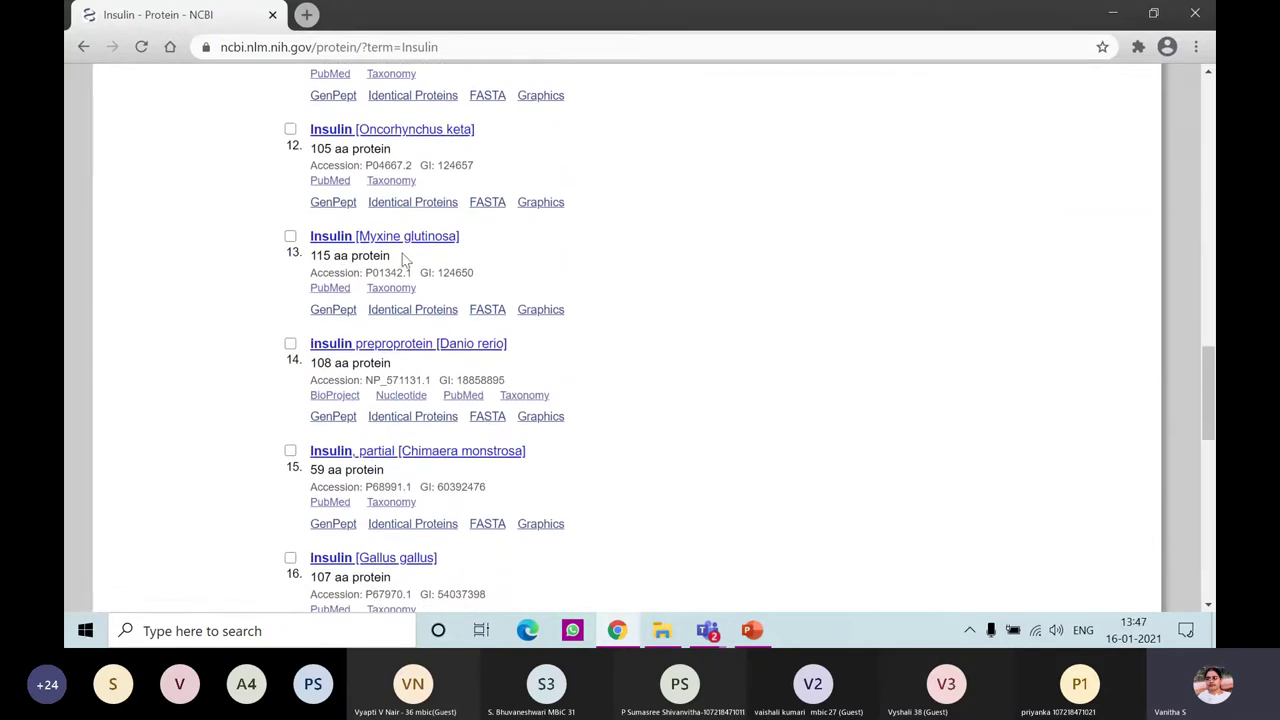
scroll(600, 308, down, 1)
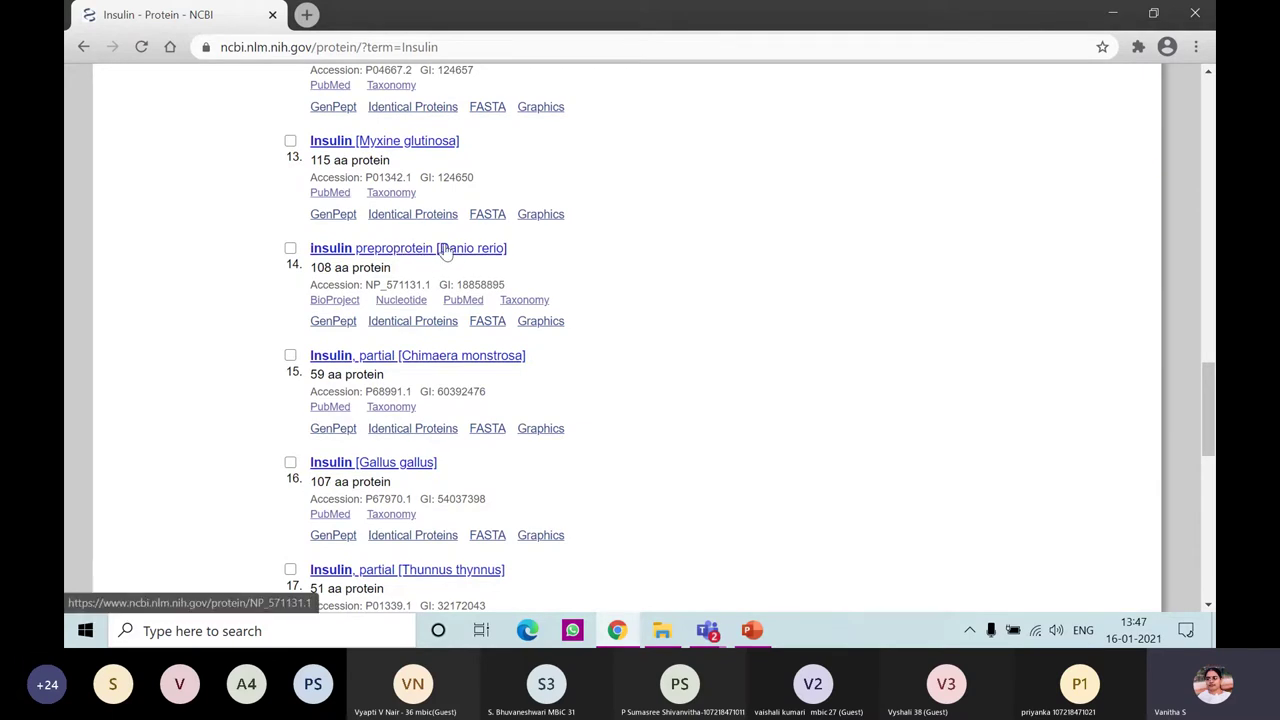
scroll(557, 449, down, 2)
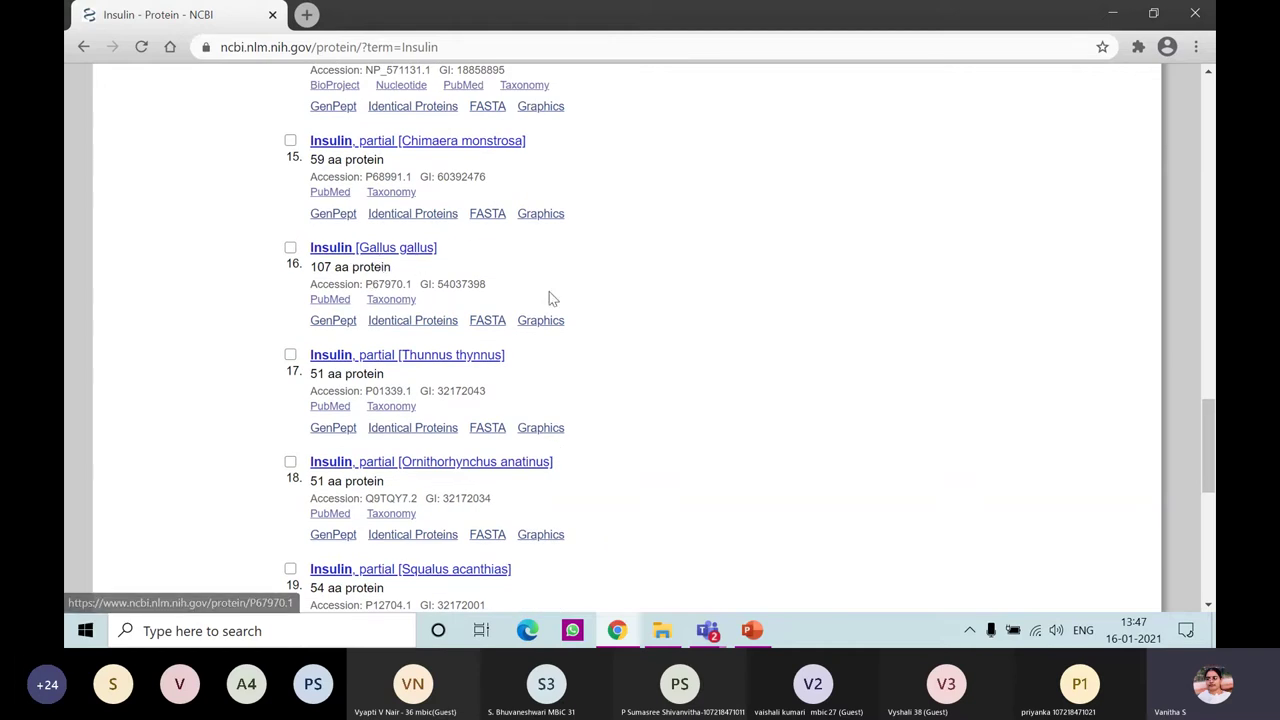
scroll(549, 297, down, 3)
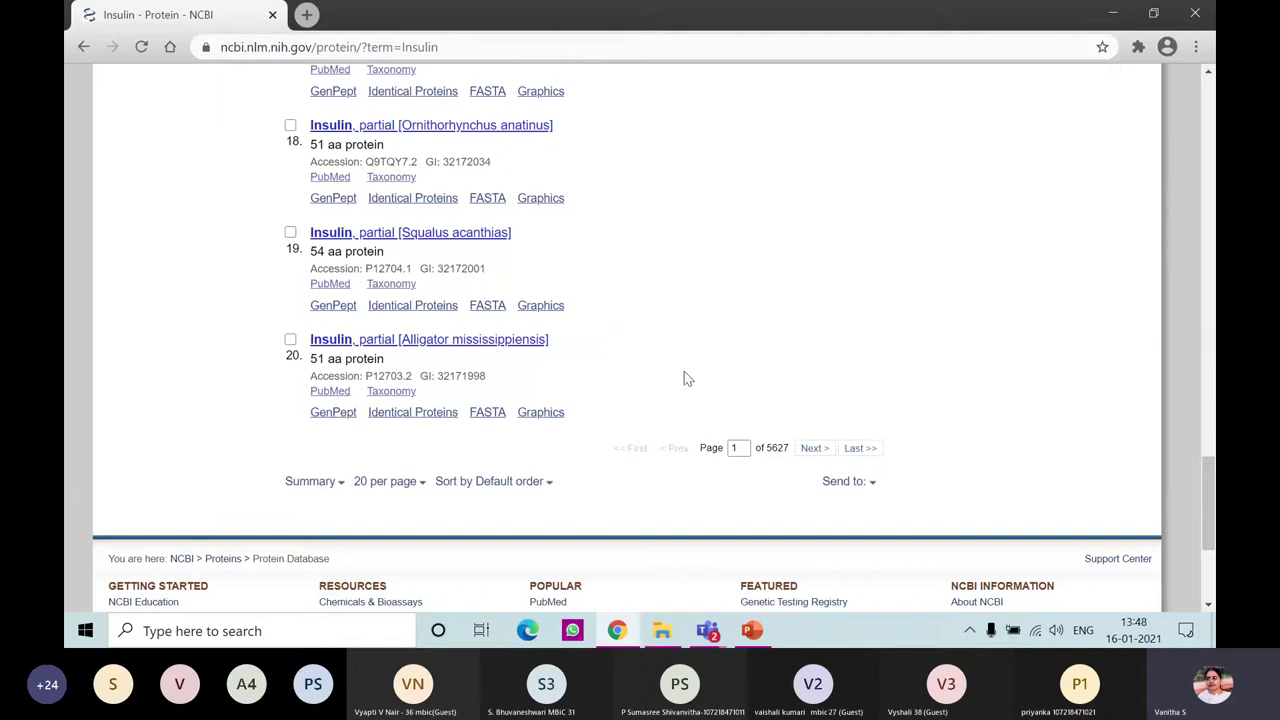
Go to the second page of insulin results and look through its entries down to the end.
click(815, 449)
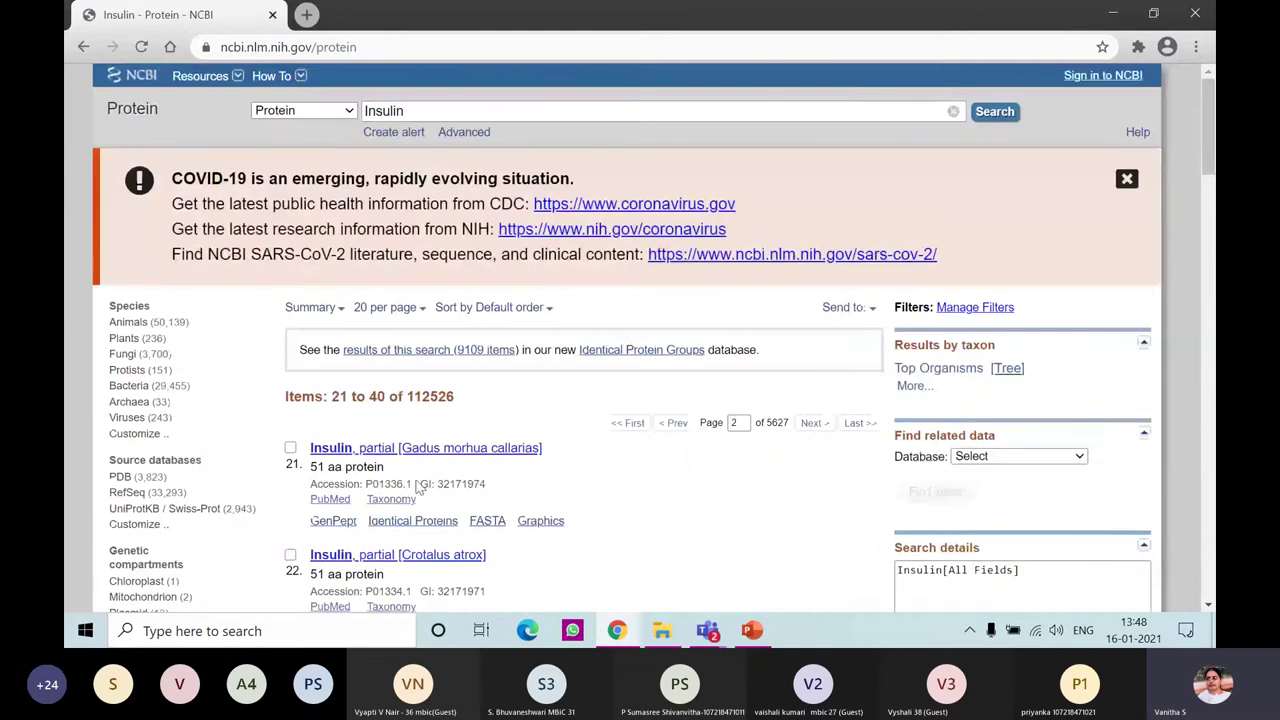
scroll(418, 487, down, 1)
scroll(418, 487, down, 20)
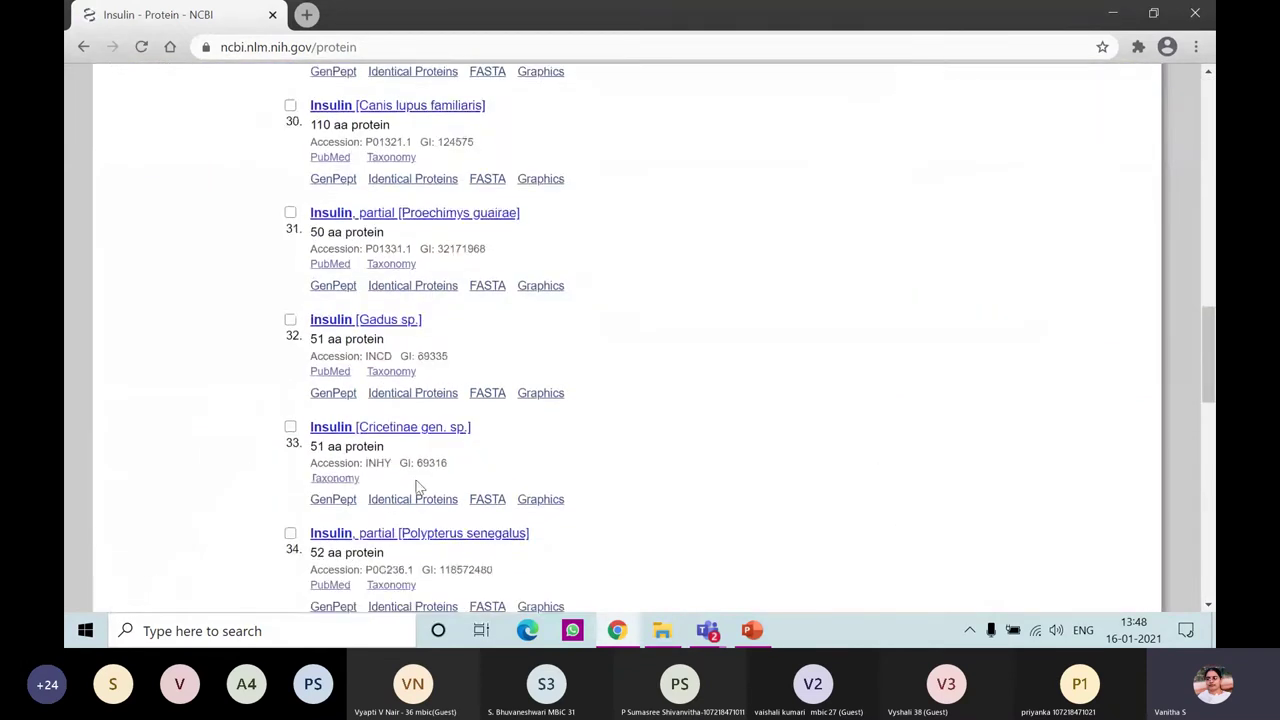
scroll(418, 487, up, 3)
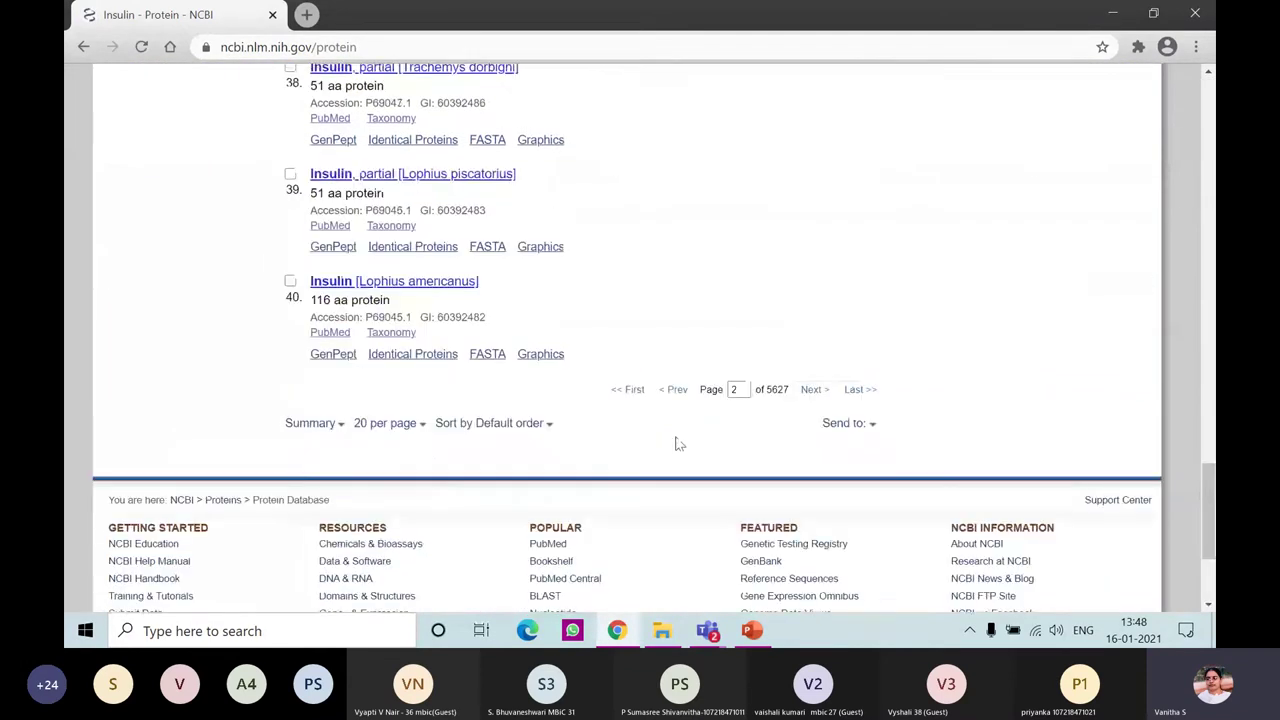
Go to the third page of insulin results and look over its entries from start to end.
click(811, 390)
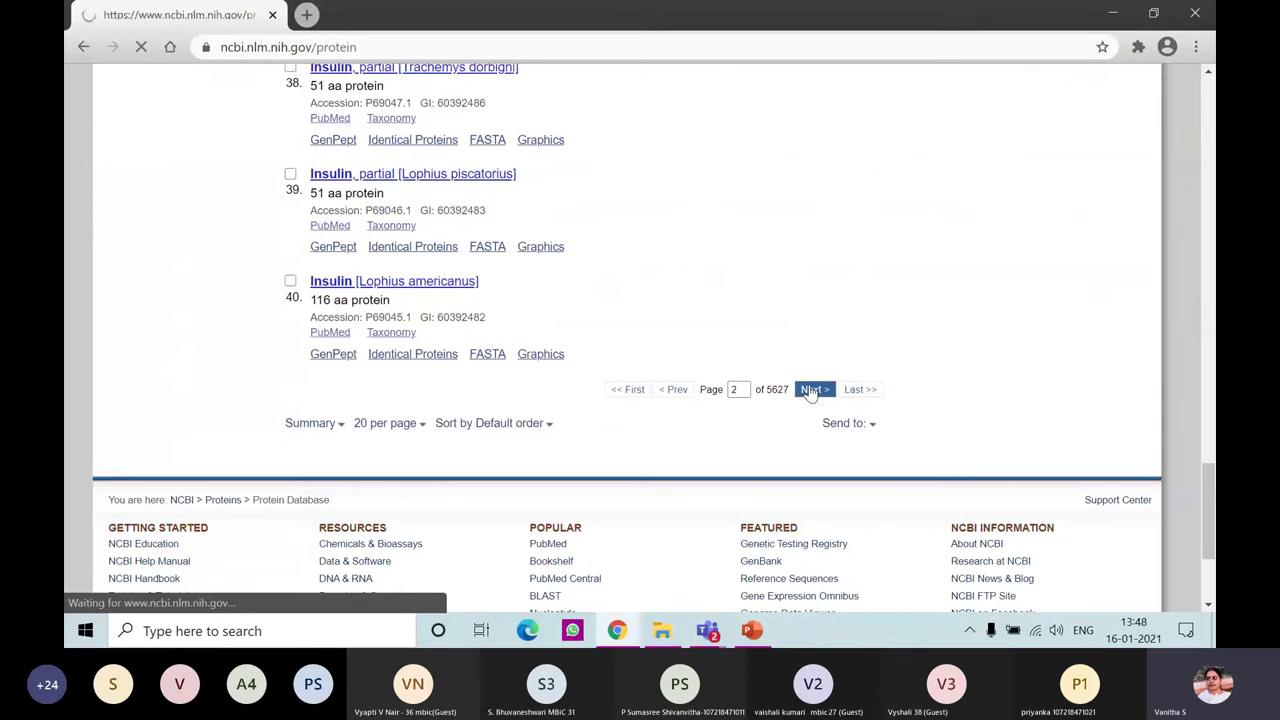
scroll(660, 388, down, 8)
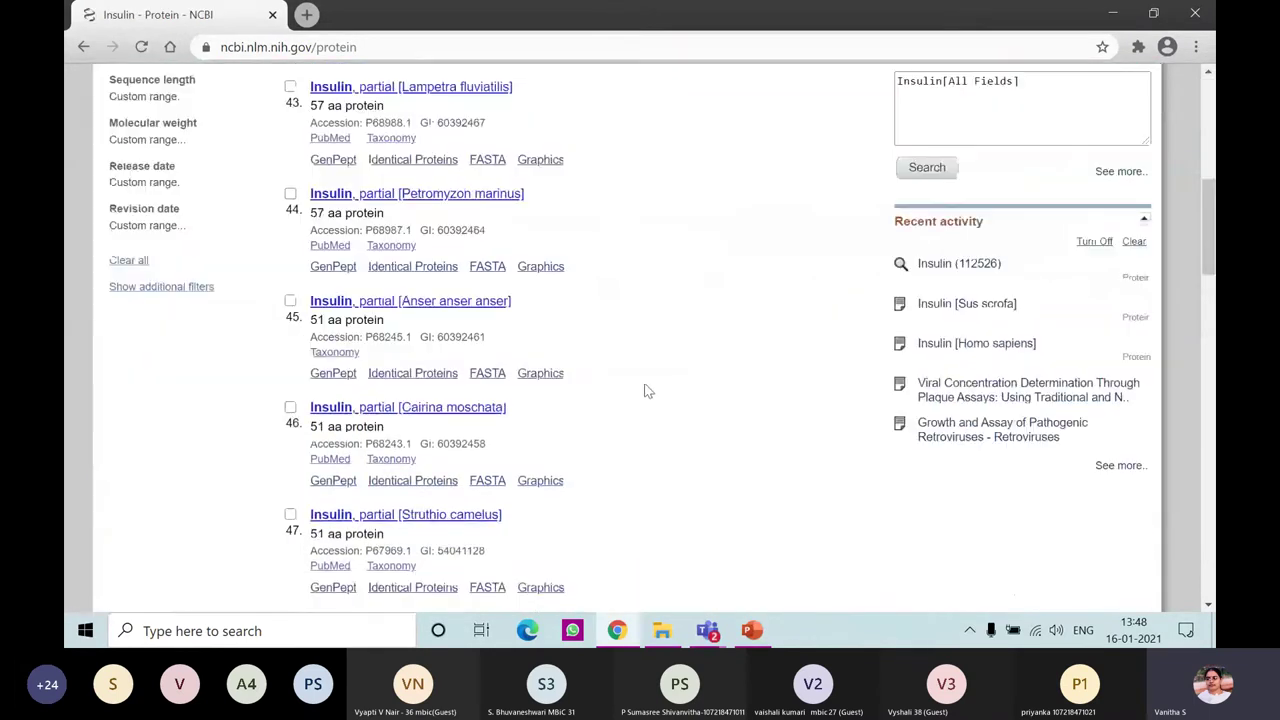
scroll(647, 390, down, 15)
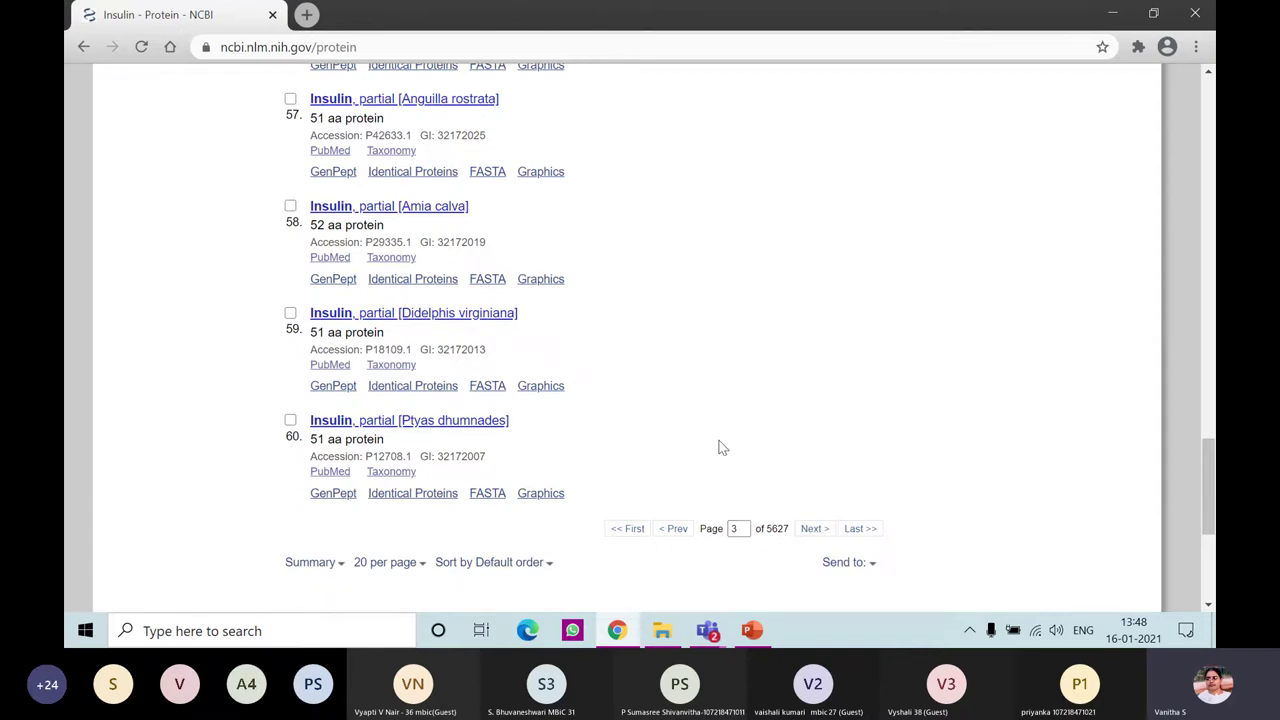
scroll(698, 417, up, 10)
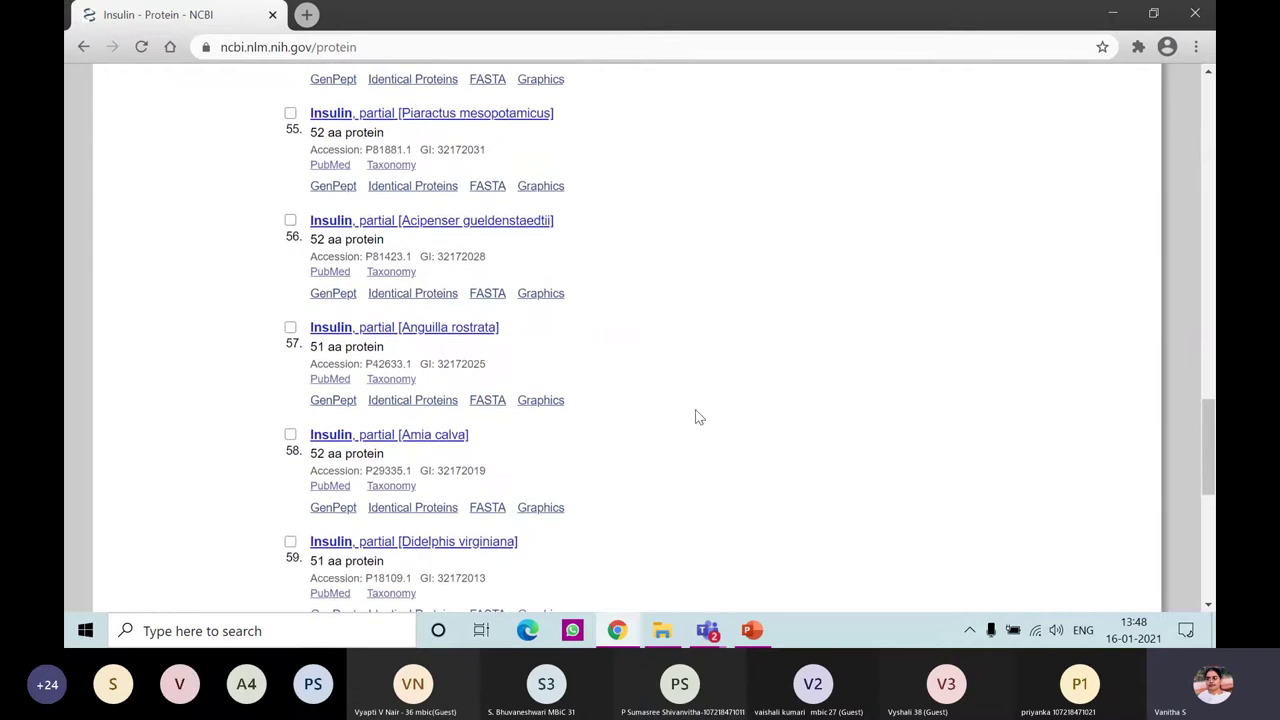
scroll(698, 417, up, 7)
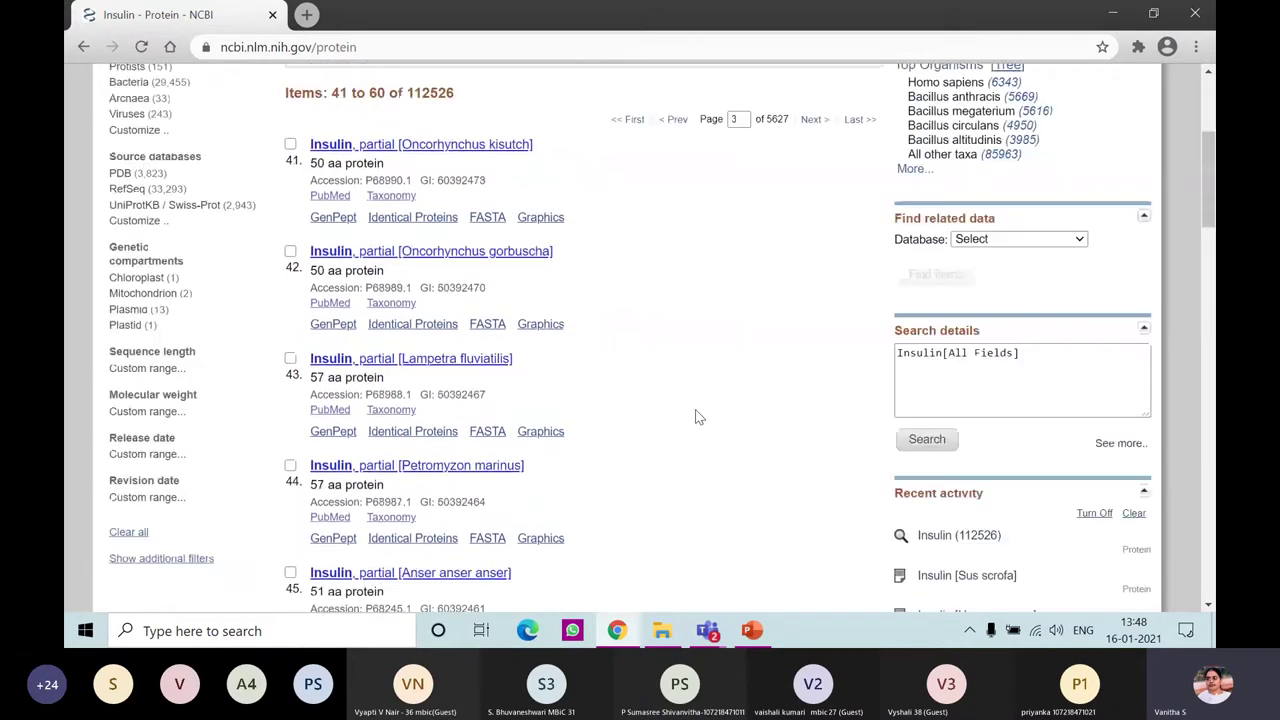
scroll(698, 417, up, 3)
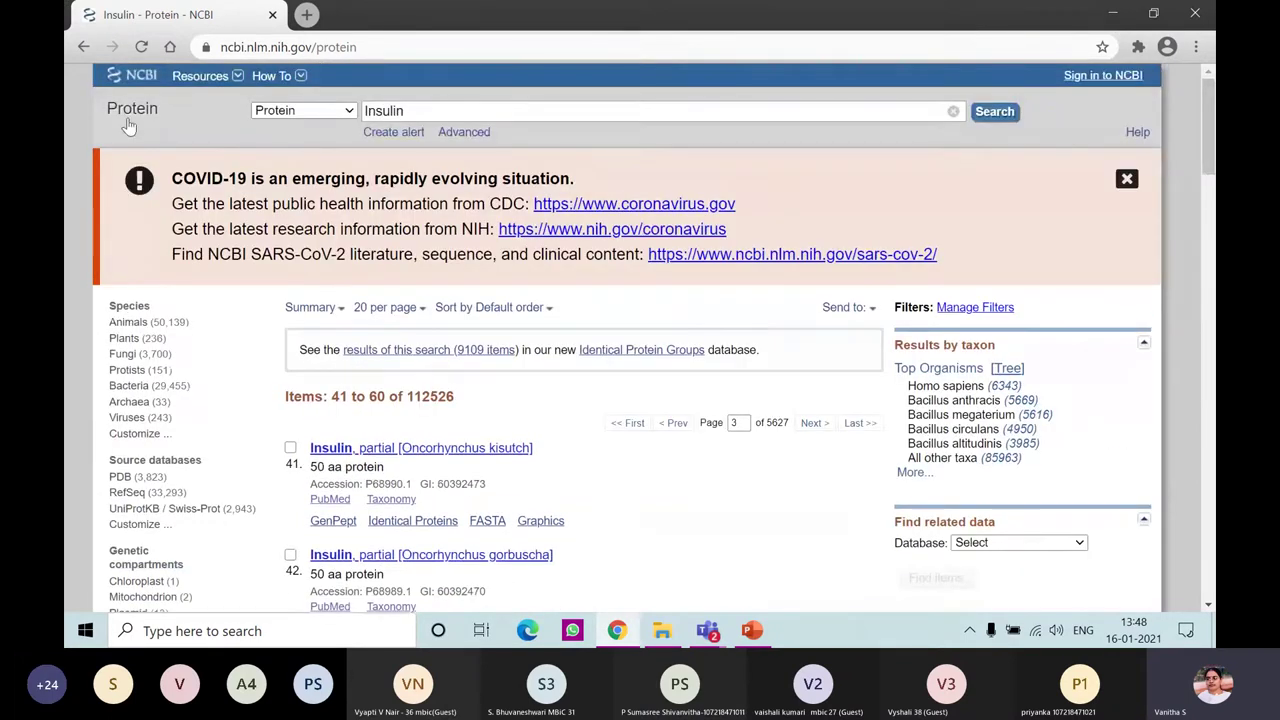
Return to the first page of insulin results and go back up to the Sus scrofa insulin entry.
click(83, 47)
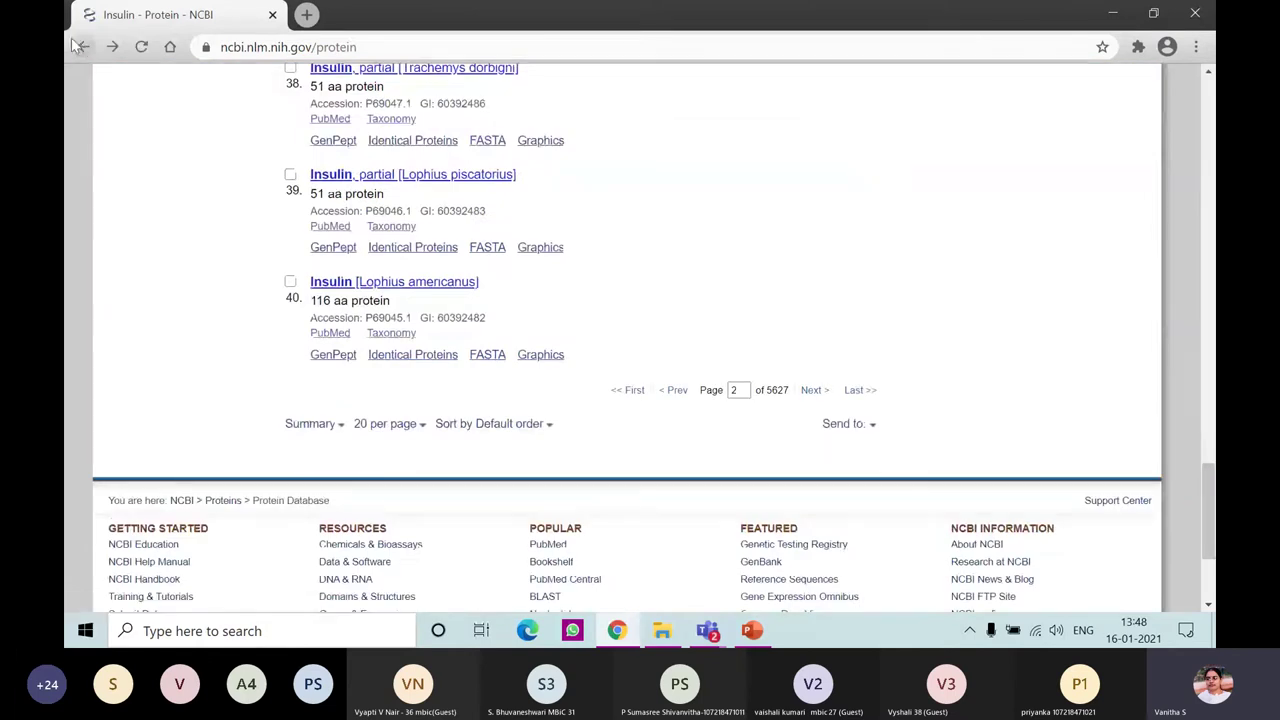
click(84, 45)
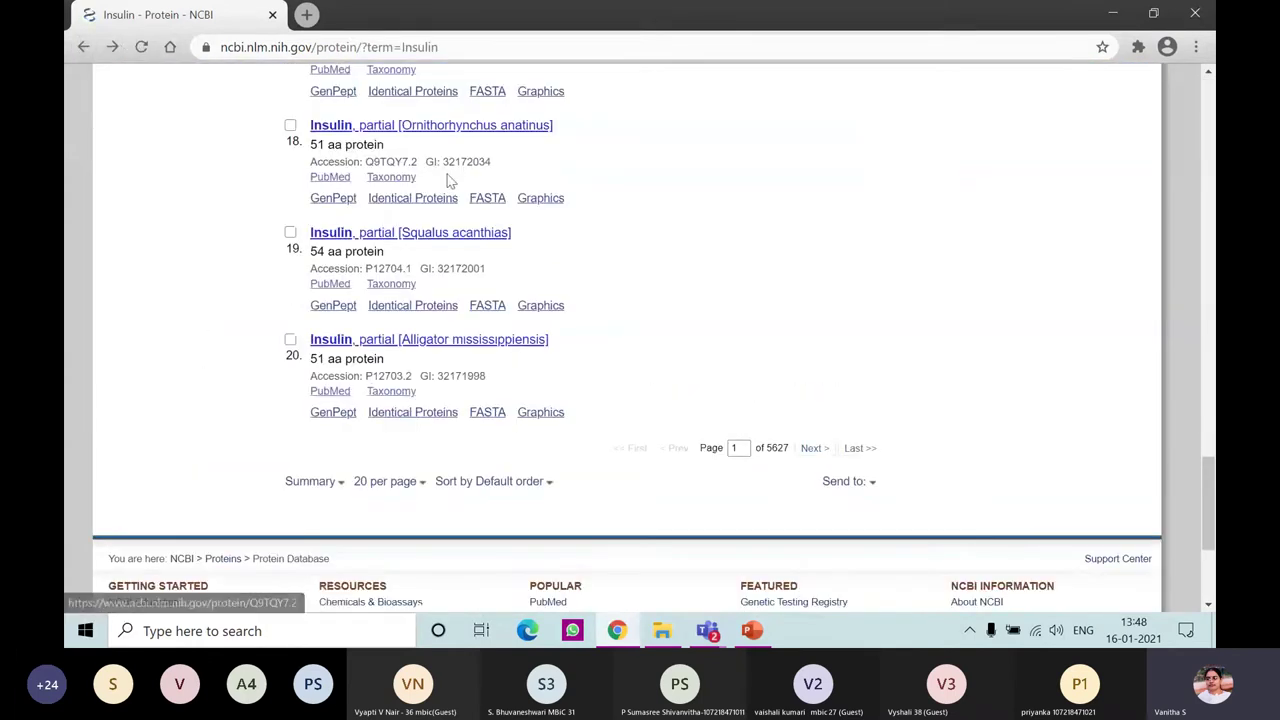
scroll(445, 178, up, 10)
scroll(449, 180, up, 5)
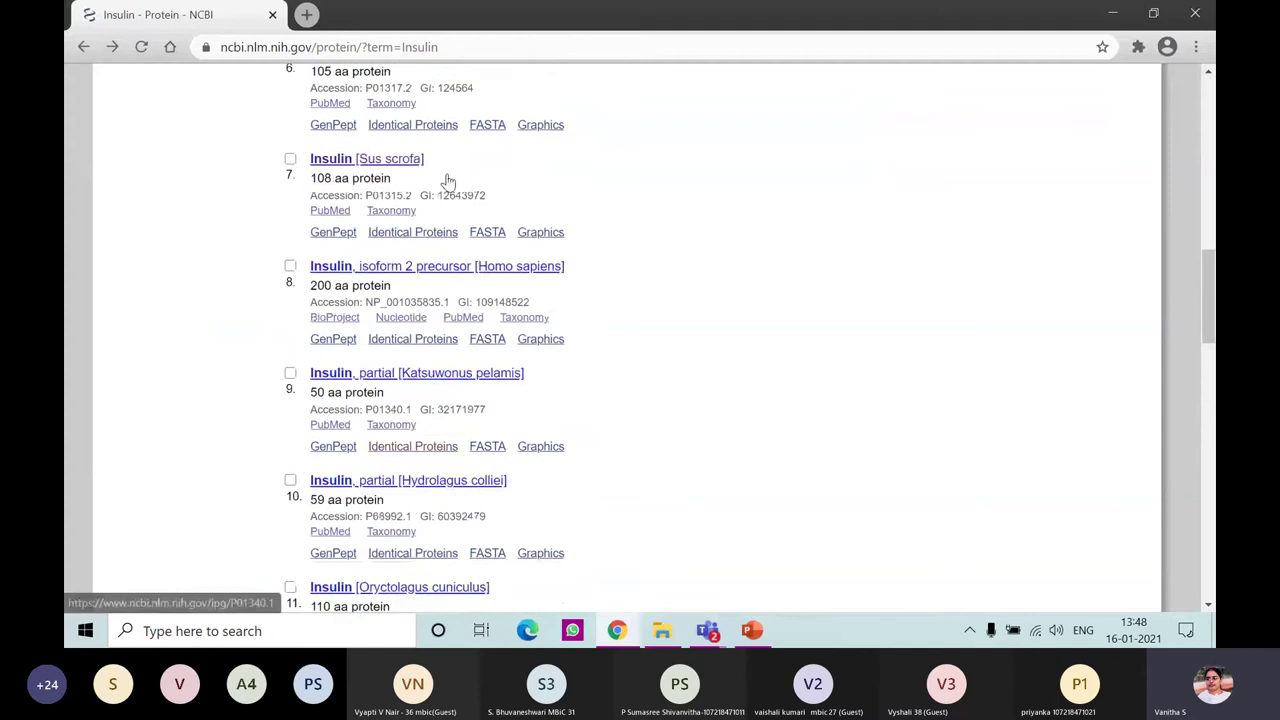
Open the Homo sapiens insulin entry with accession P01308.1 and look over its locus, definition and cross-reference details.
scroll(449, 180, up, 1)
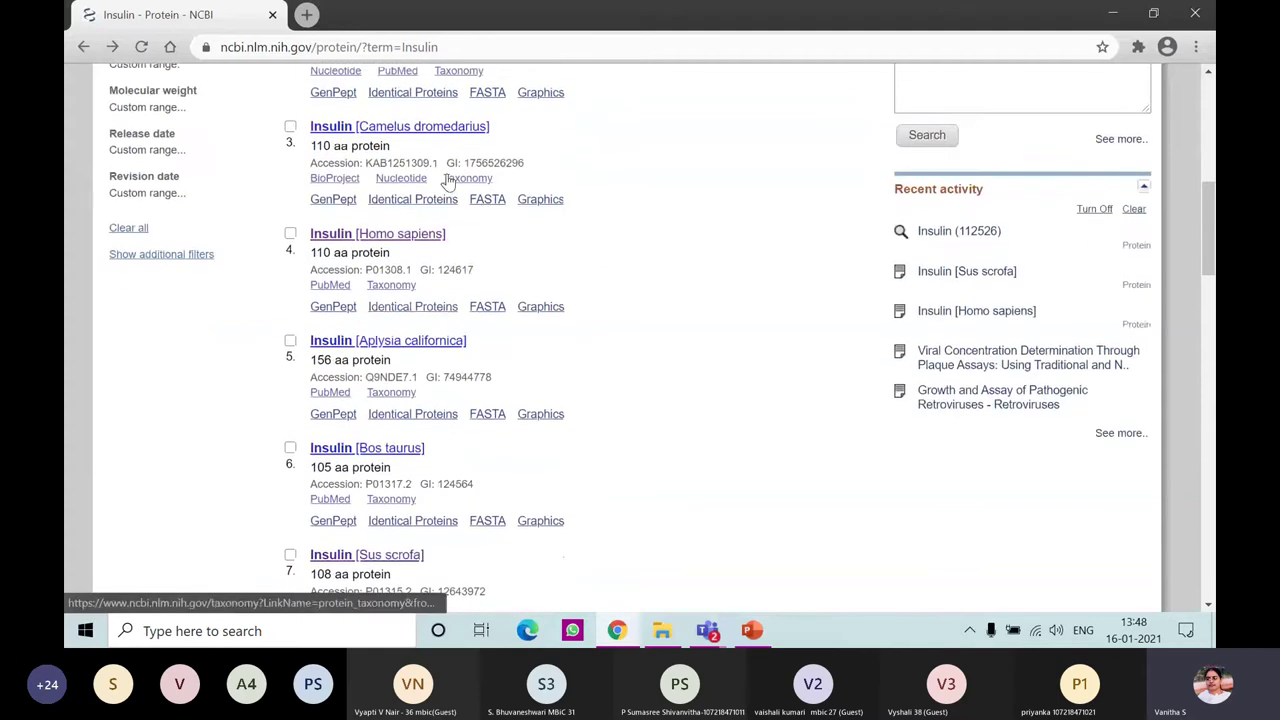
click(341, 239)
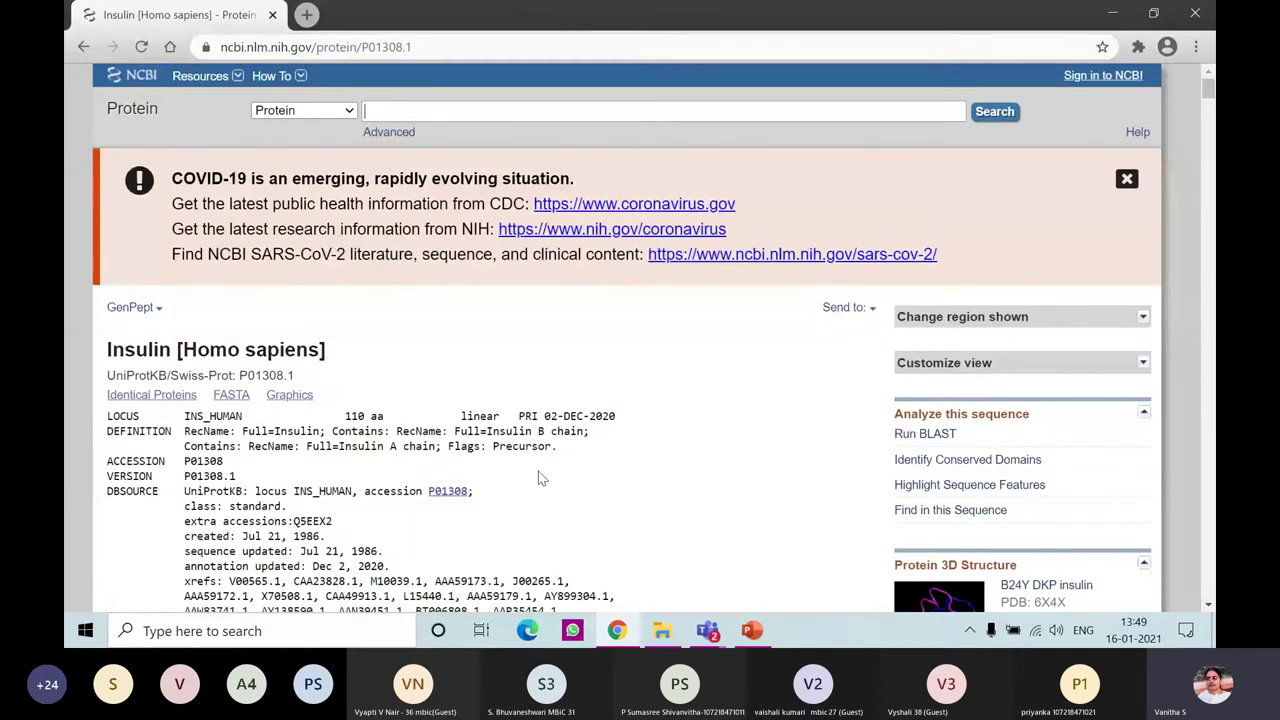
scroll(540, 470, down, 3)
scroll(540, 470, down, 2)
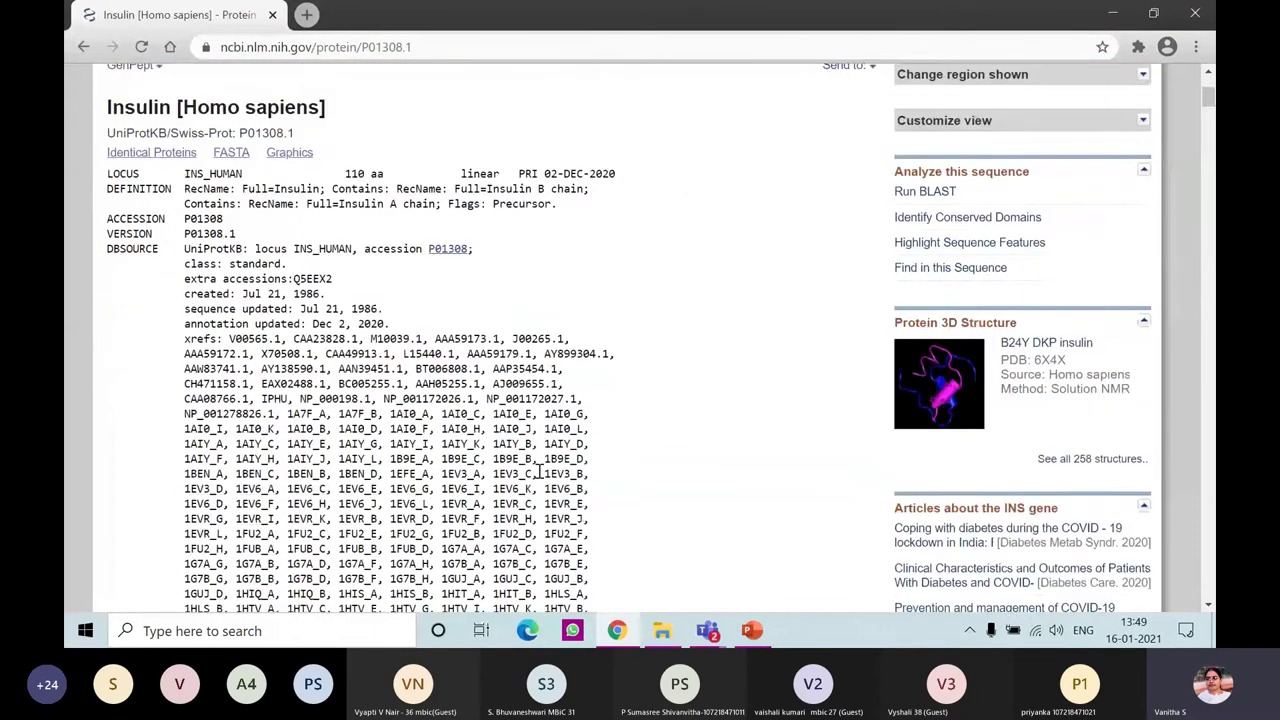
scroll(540, 472, down, 1)
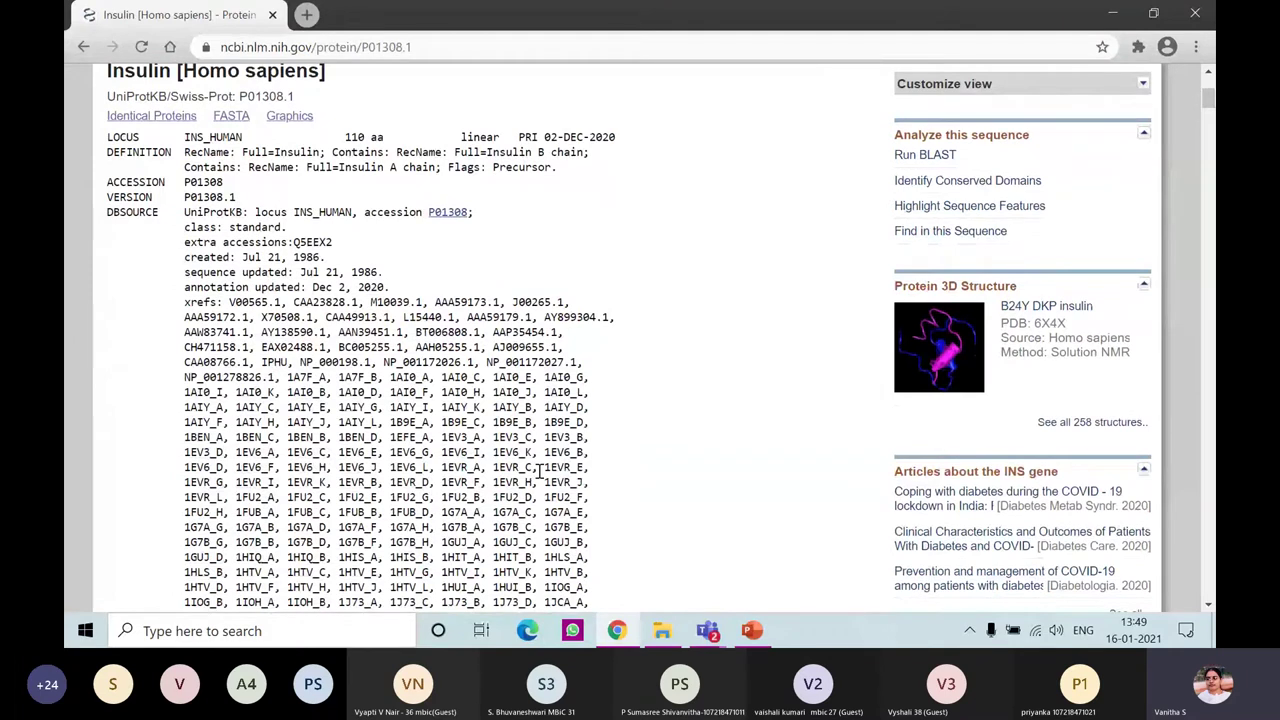
scroll(540, 470, down, 3)
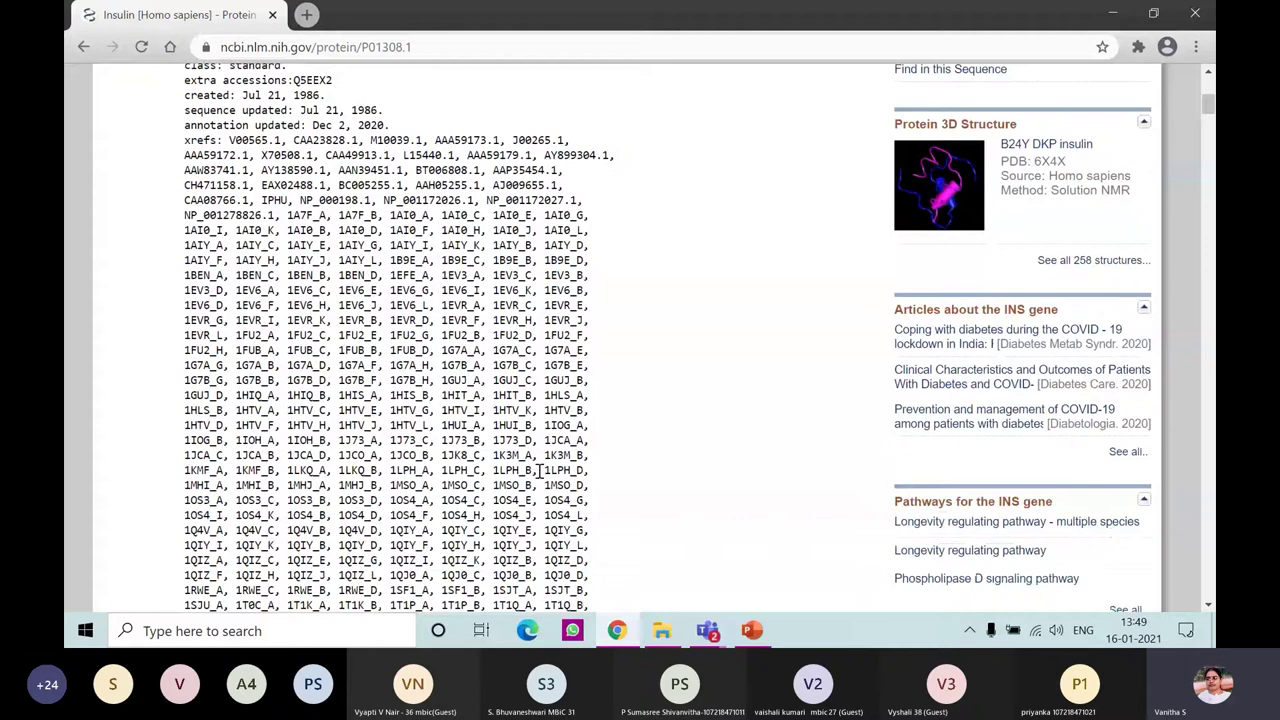
Look through the human insulin record's references, comments and feature annotations down to the ORIGIN sequence.
scroll(540, 470, down, 20)
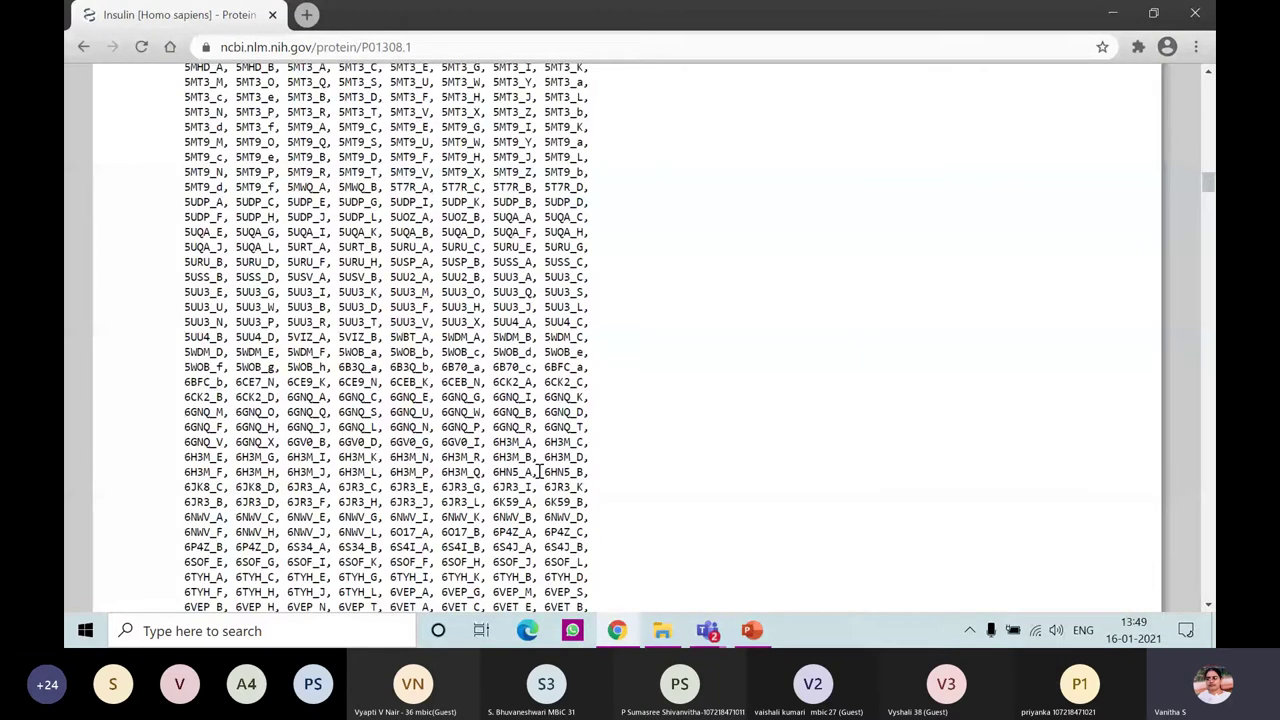
scroll(540, 470, down, 15)
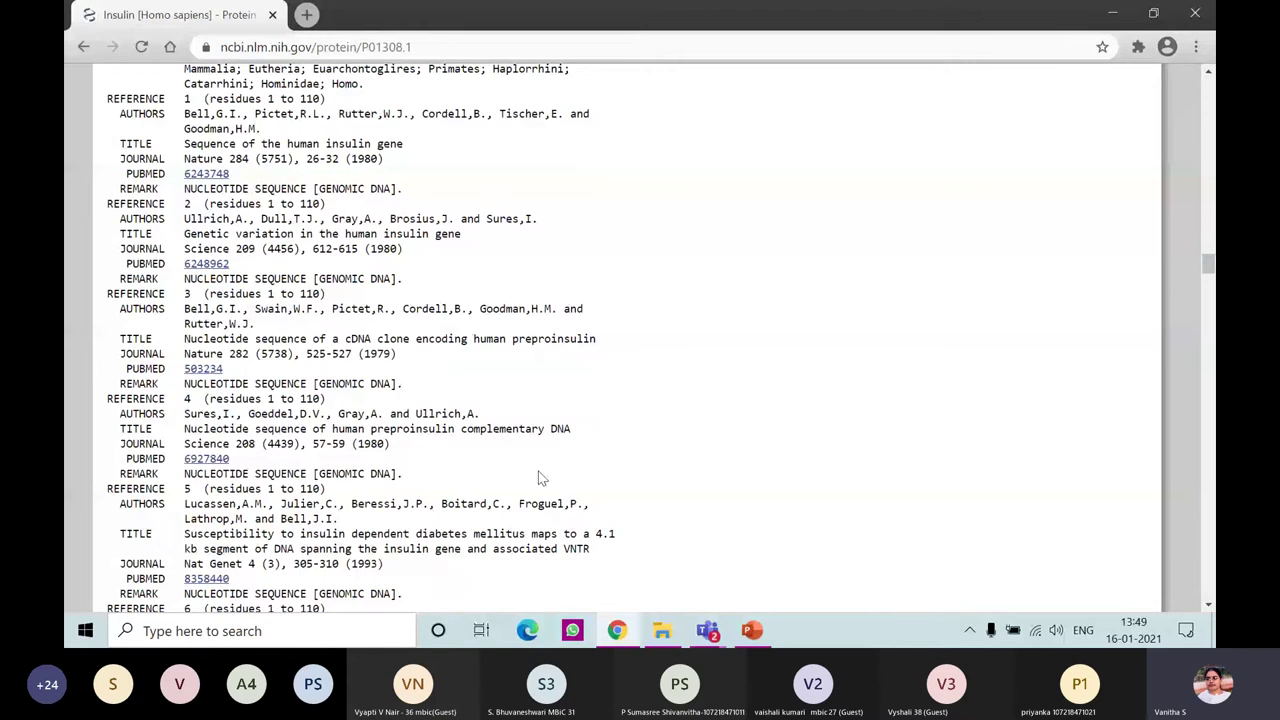
scroll(540, 478, down, 10)
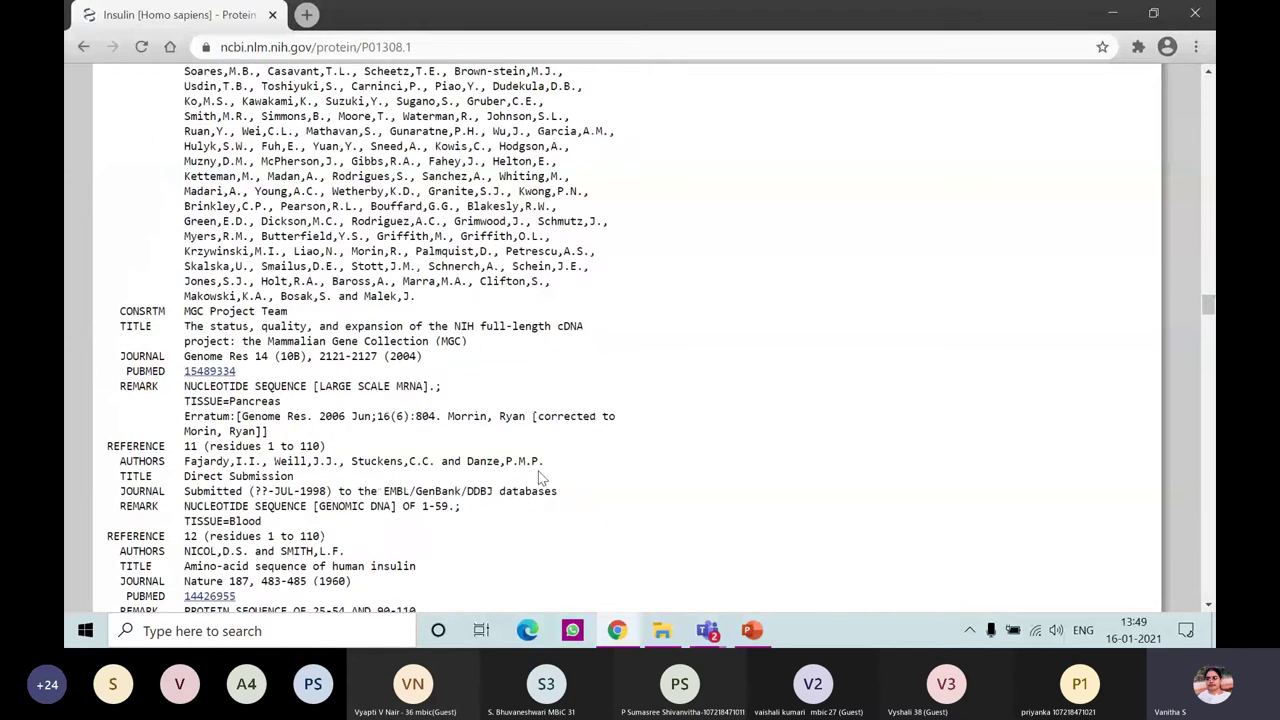
scroll(540, 478, down, 15)
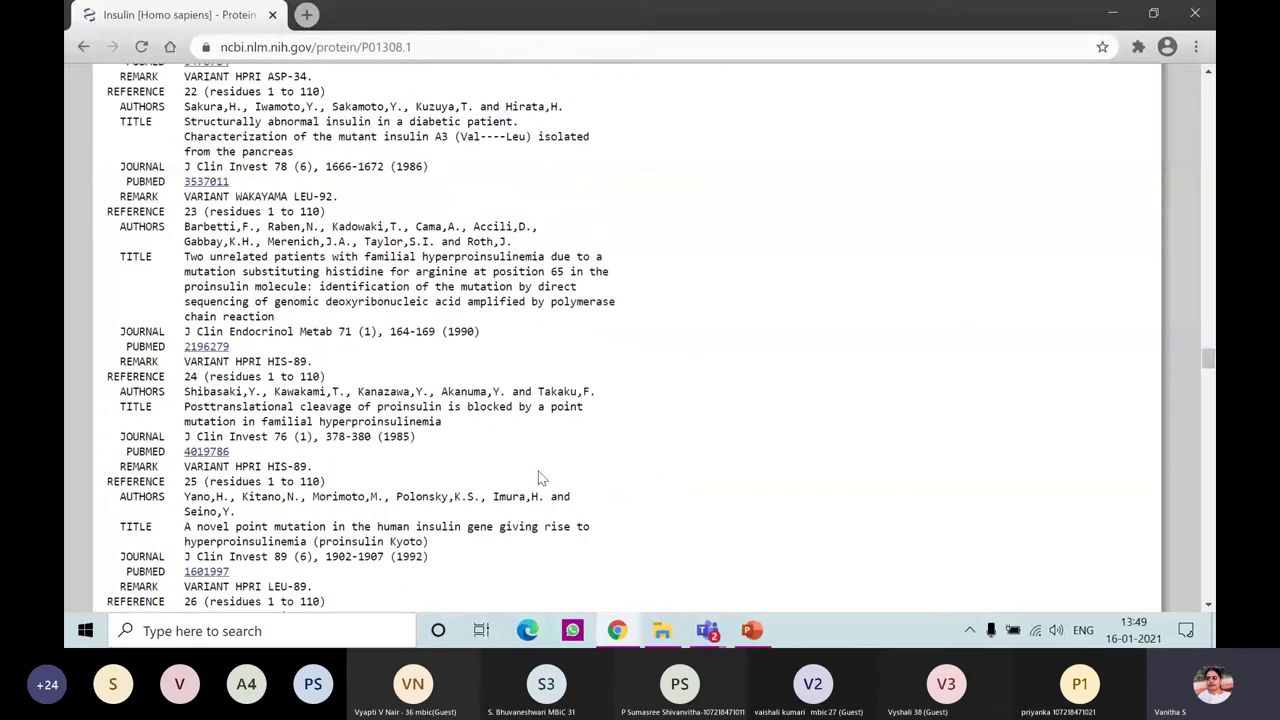
scroll(538, 478, down, 10)
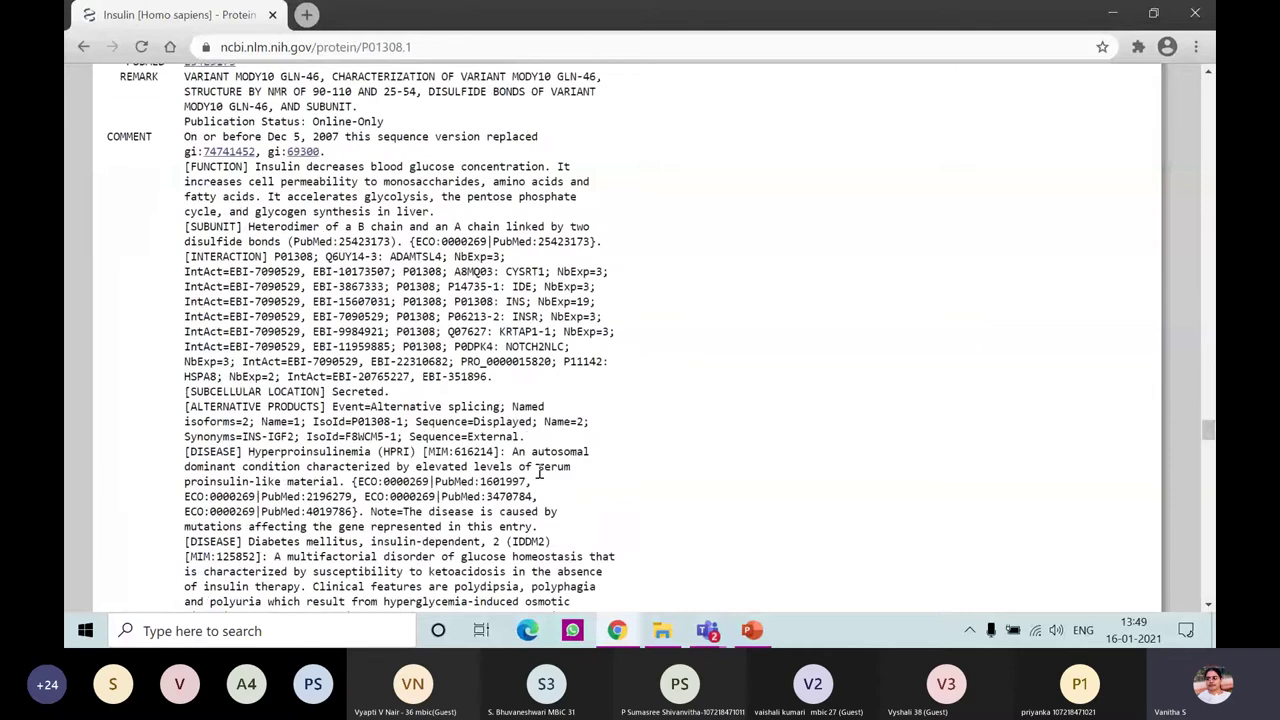
scroll(538, 472, down, 15)
scroll(538, 471, down, 6)
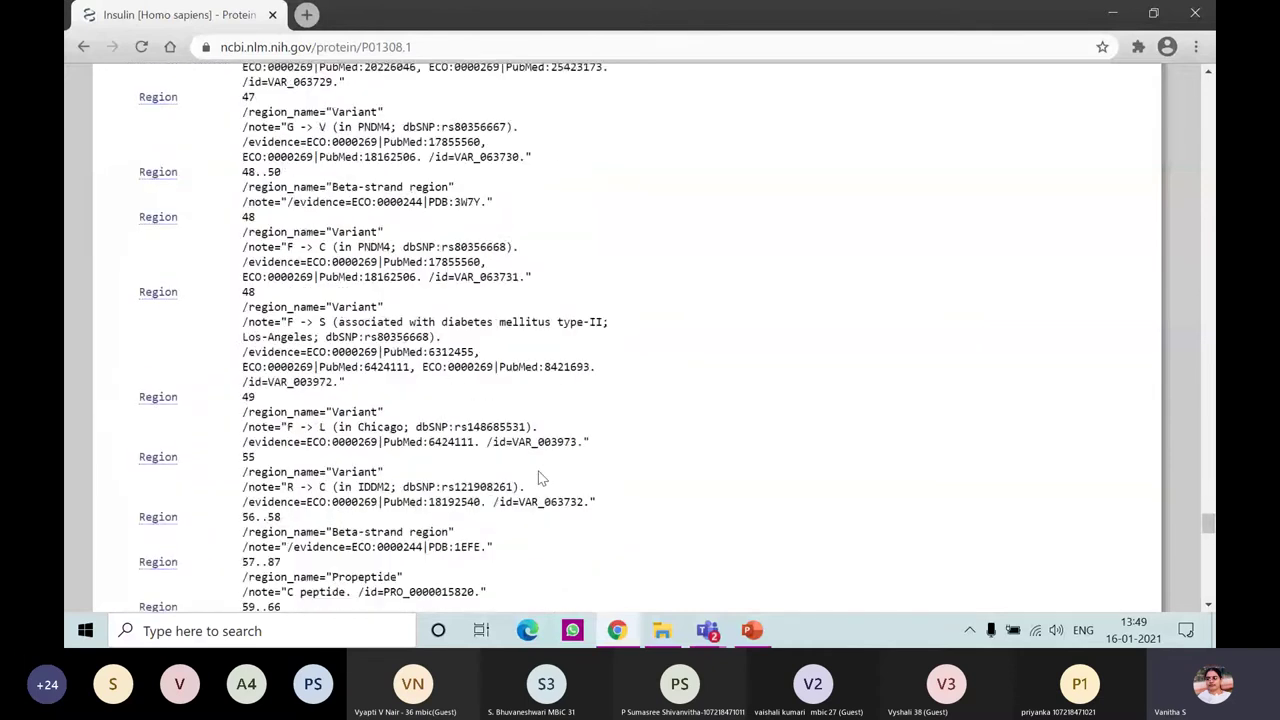
scroll(538, 478, down, 8)
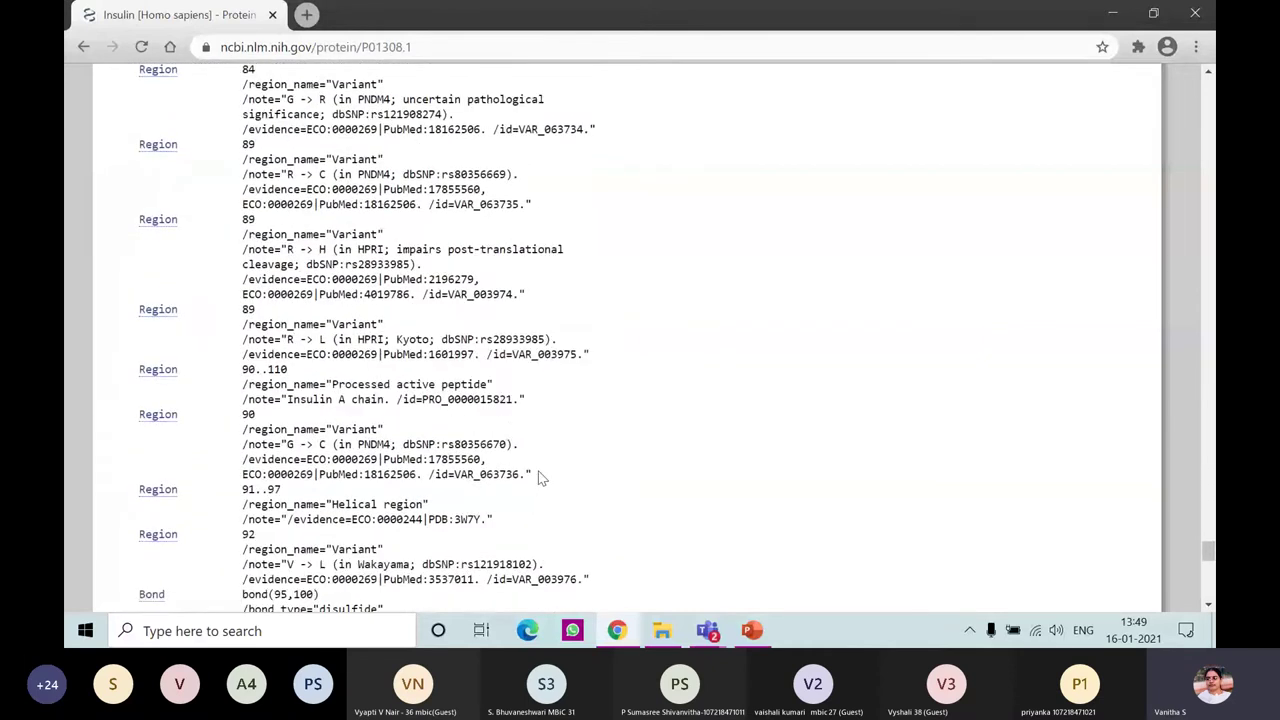
scroll(538, 478, down, 8)
scroll(538, 478, up, 2)
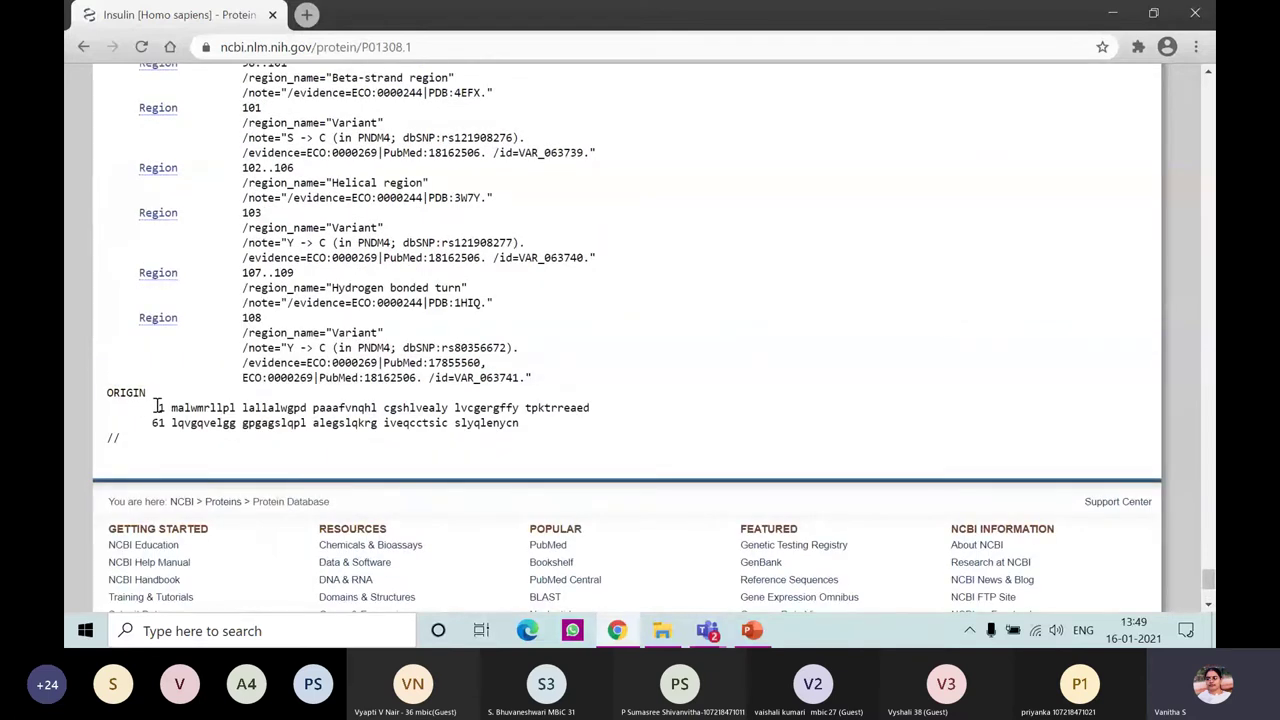
Copy the full amino acid sequence under ORIGIN and create a blank document in Word.
drag(157, 407, 522, 447)
key(ctrl+c)
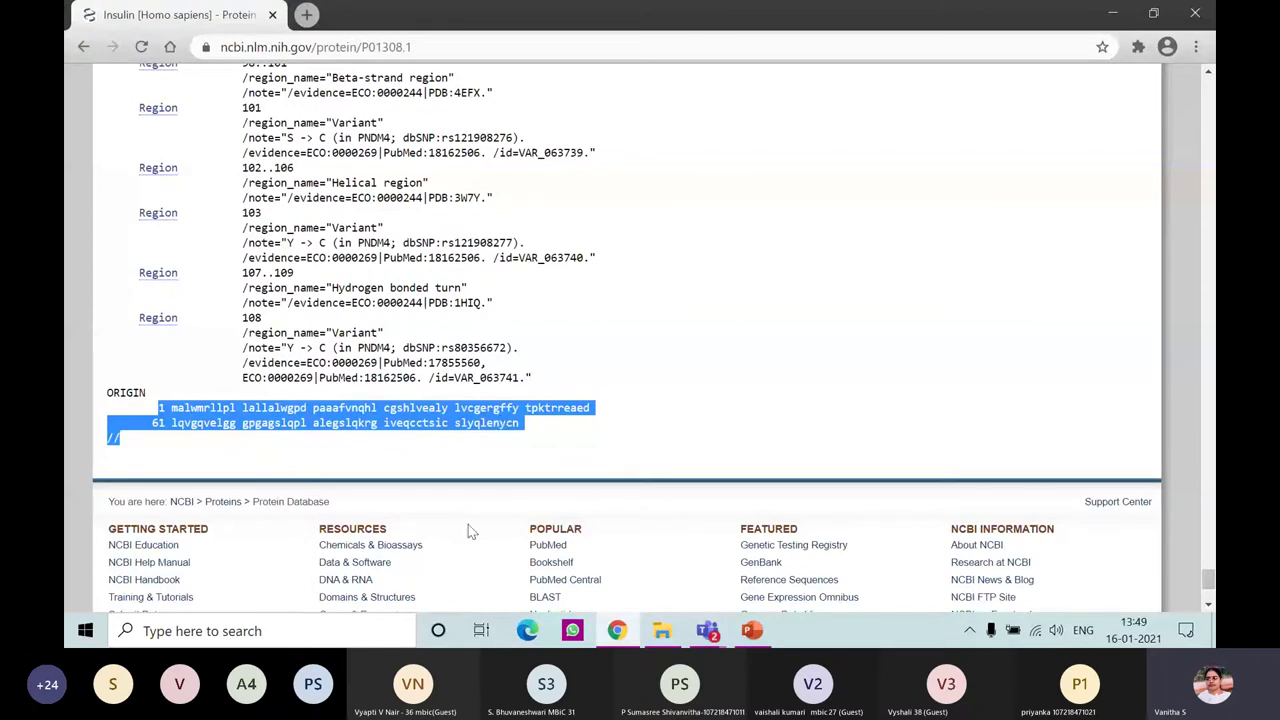
click(268, 632)
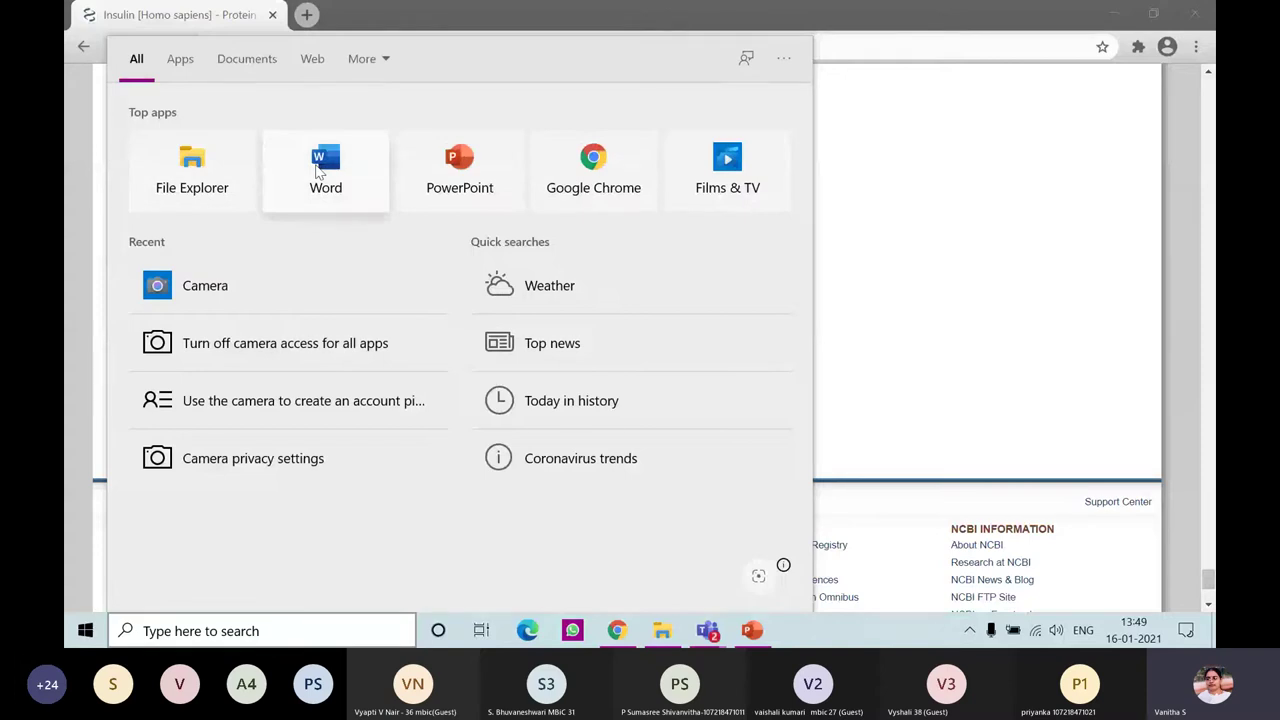
click(319, 172)
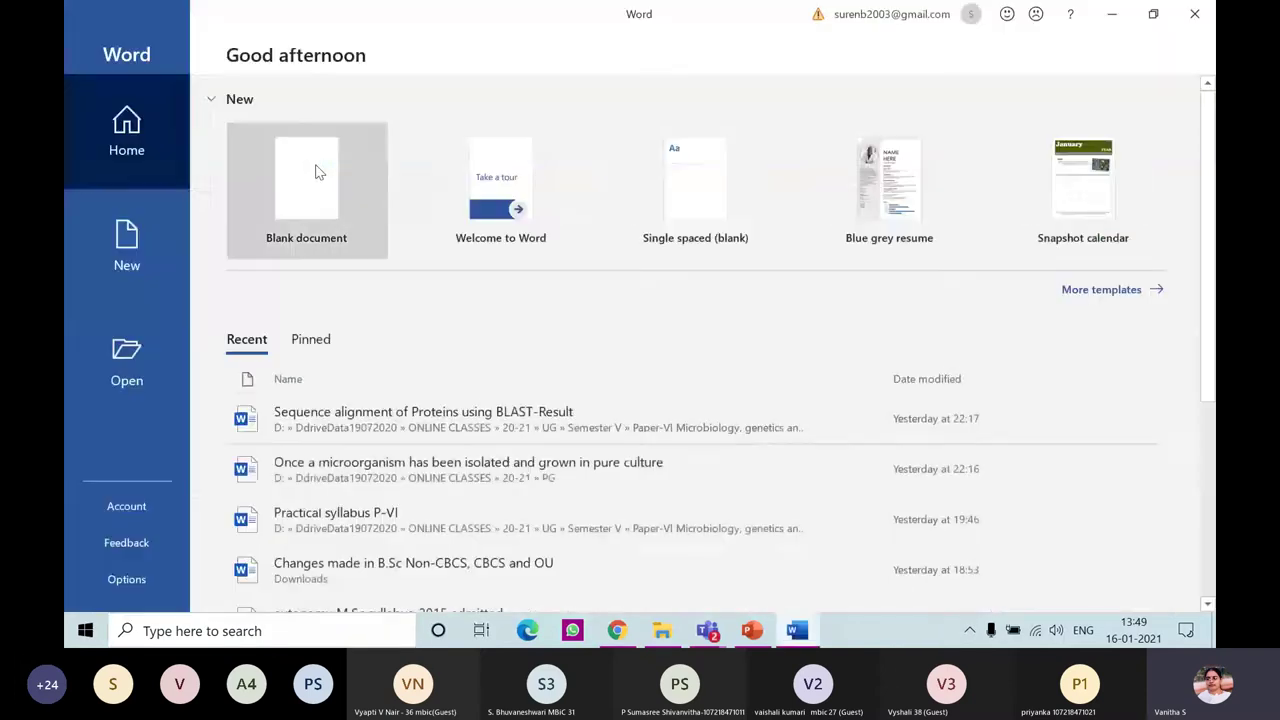
click(311, 177)
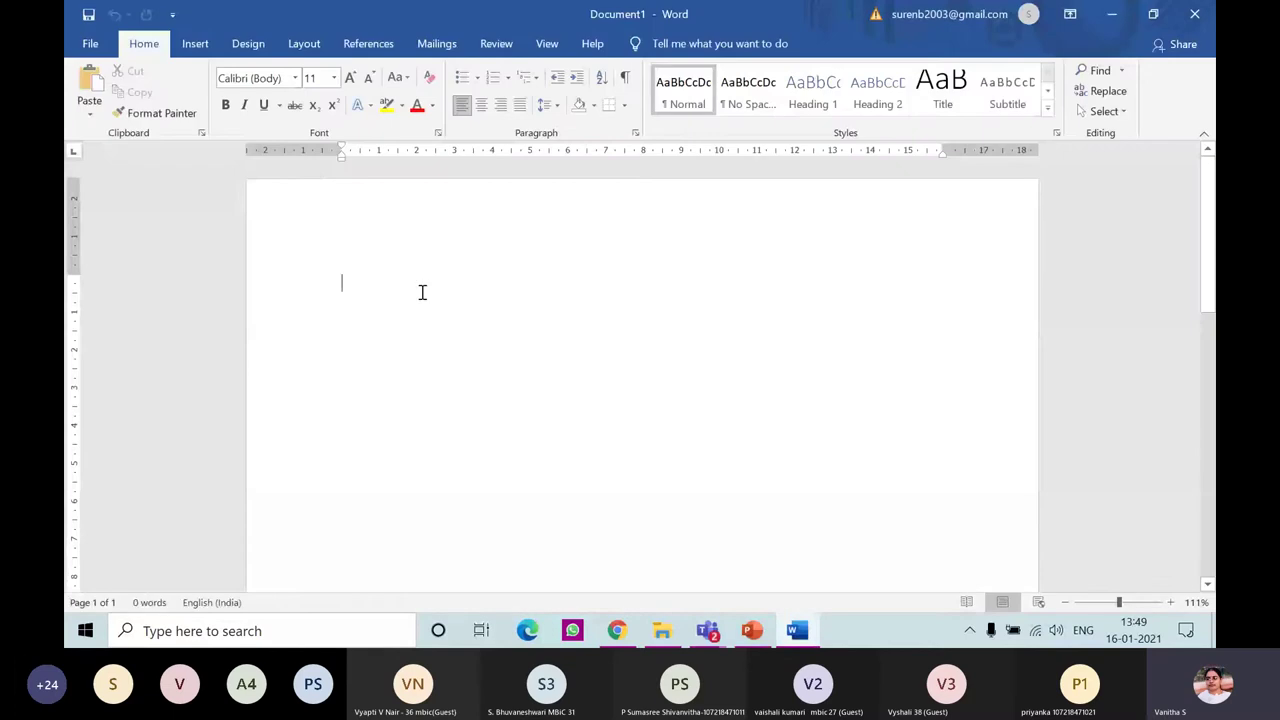
Paste the copied human insulin sequence below four empty lines in the blank document.
key(Return)
key(Return)
key(Return)
key(Return)
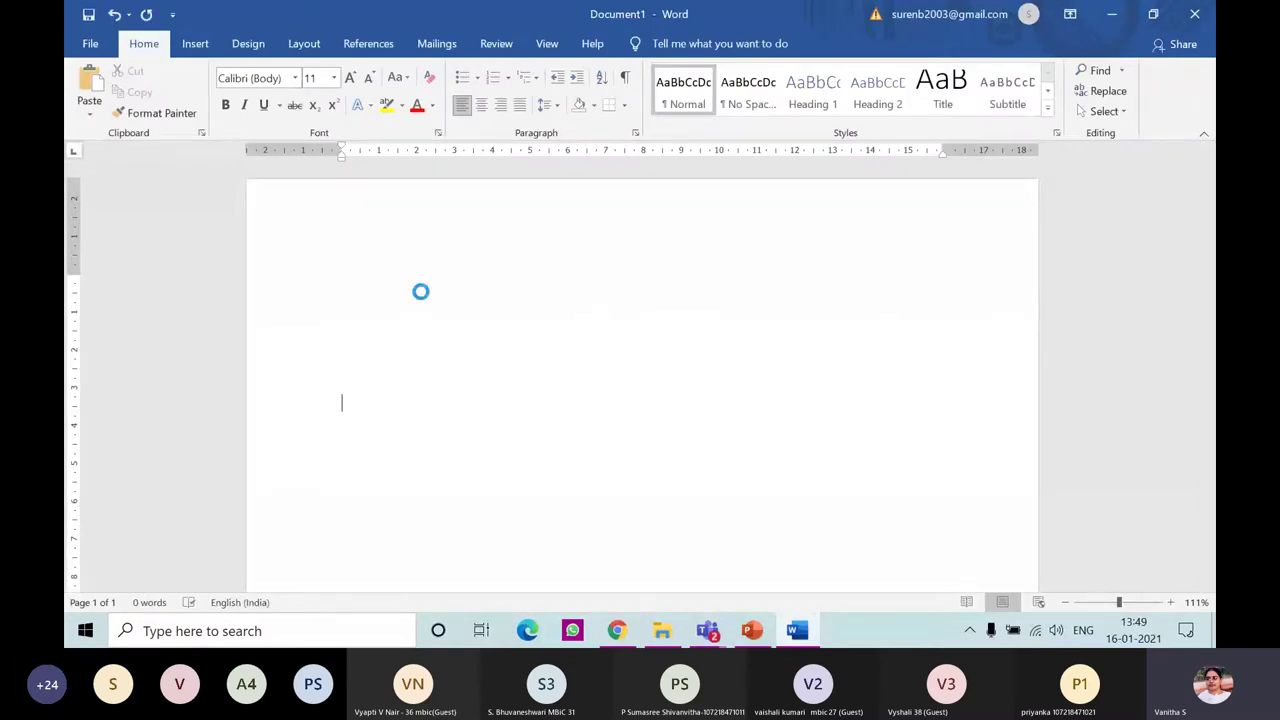
key(ctrl+v)
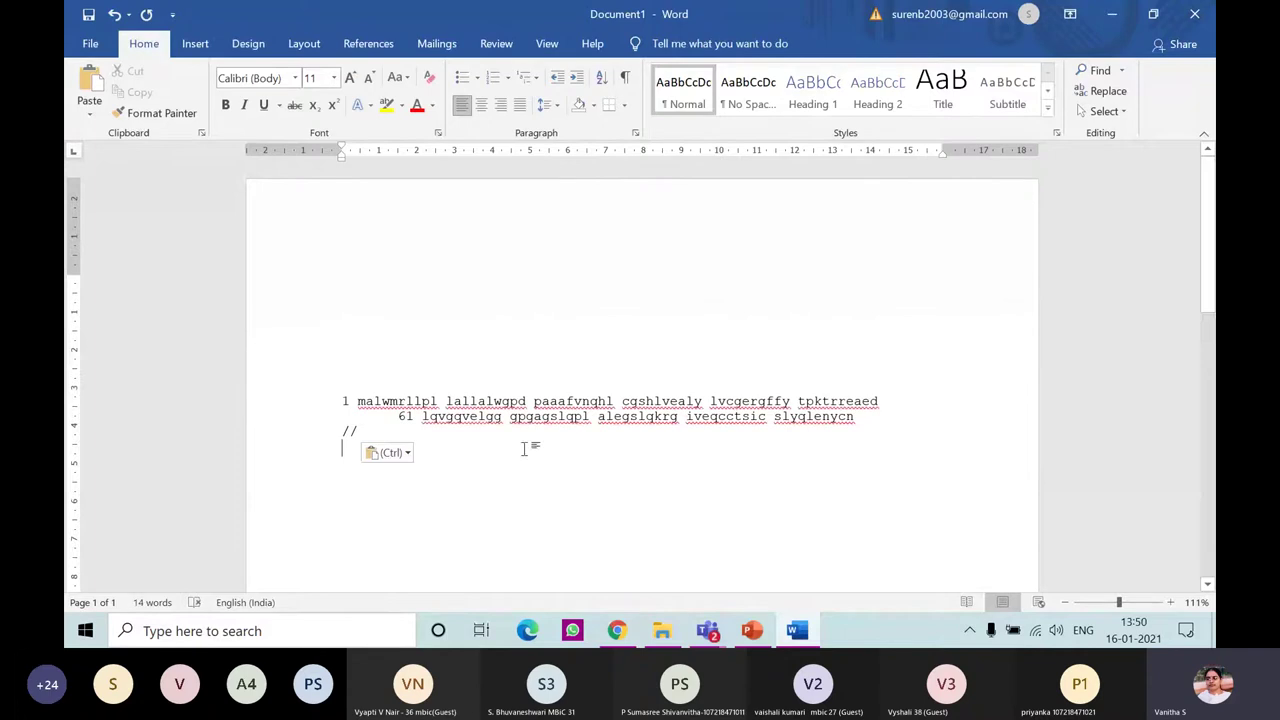
Remove the position numbers 1 and 61 from the pasted sequence lines and delete the closing // marker.
click(357, 401)
key(BackSpace)
key(BackSpace)
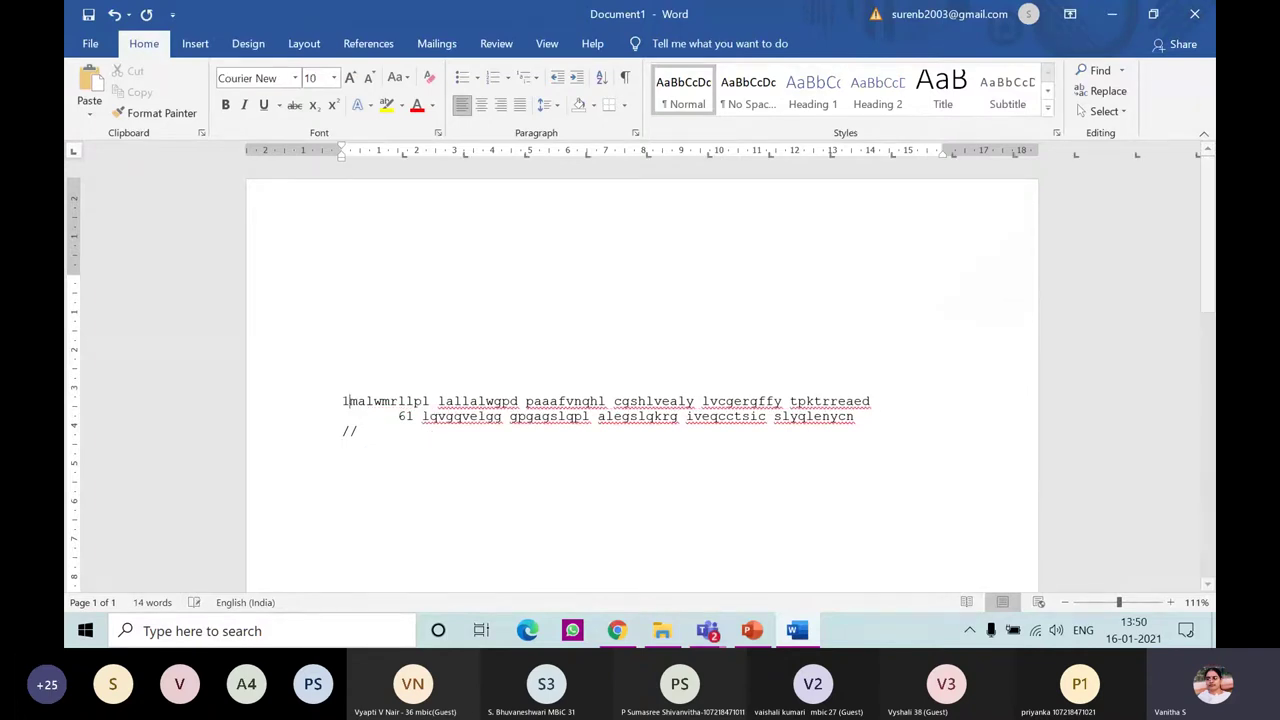
click(421, 420)
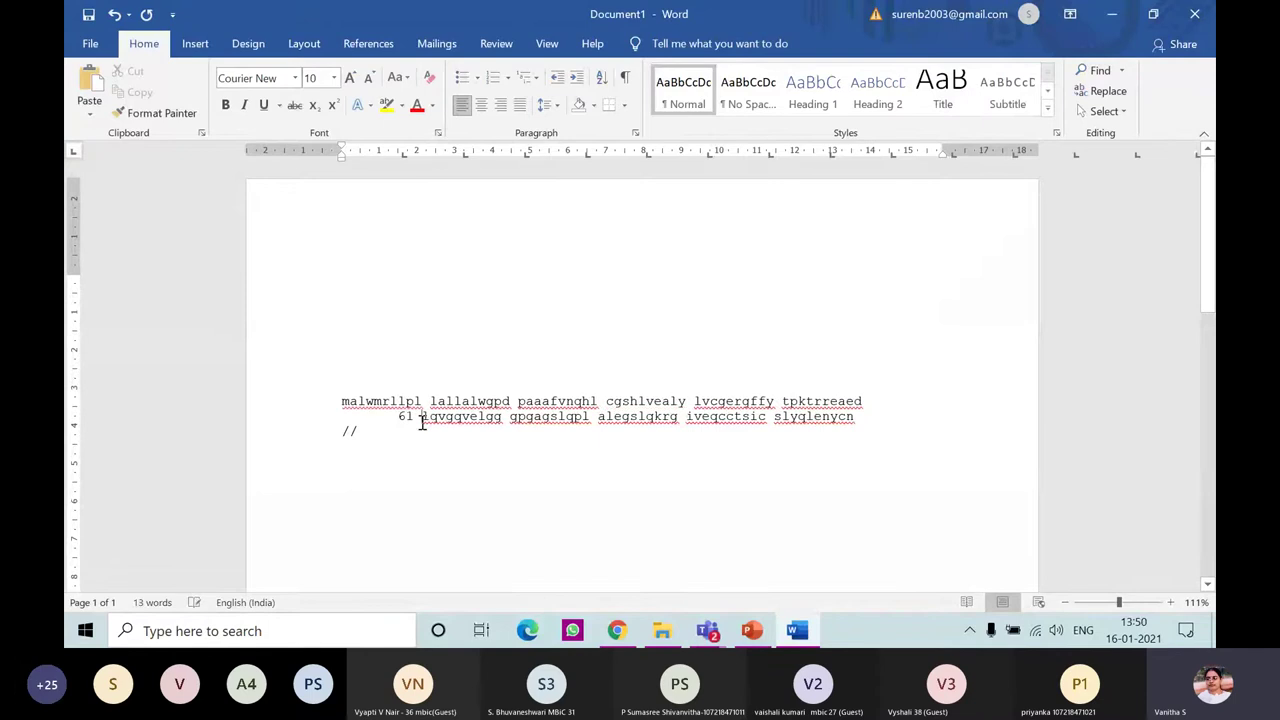
key(BackSpace)
key(BackSpace)
key(BackSpace)
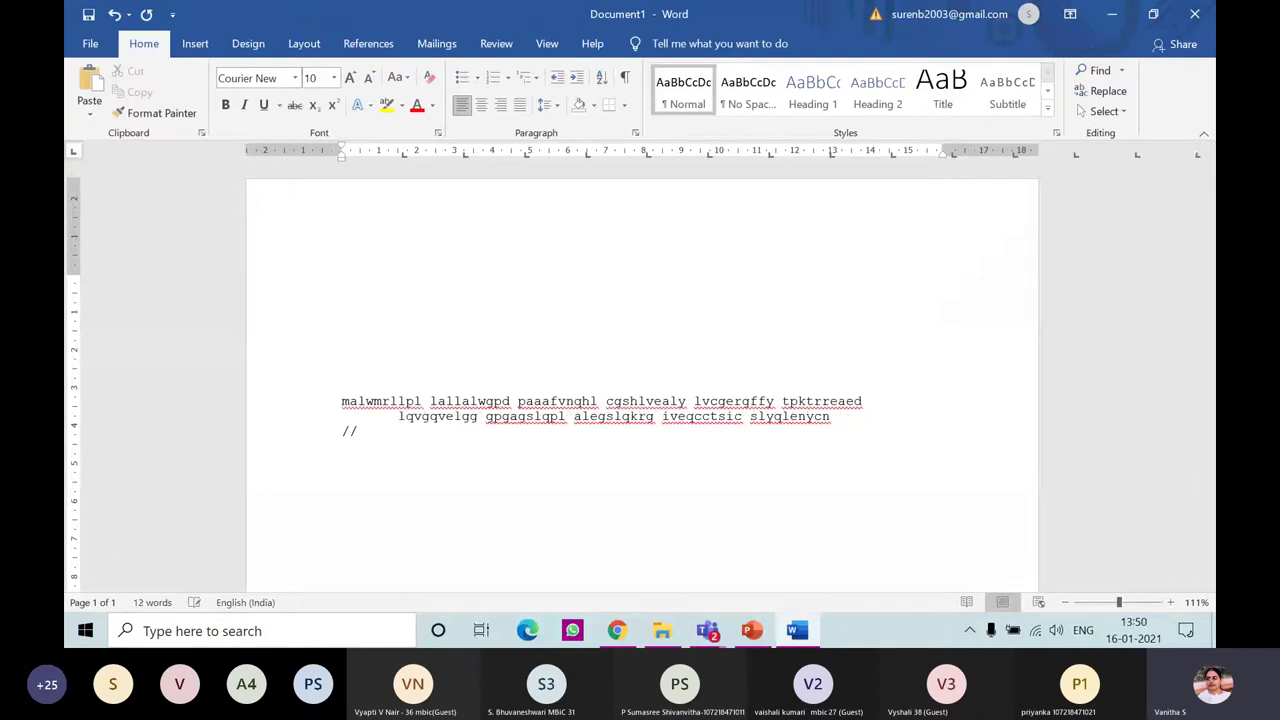
click(362, 432)
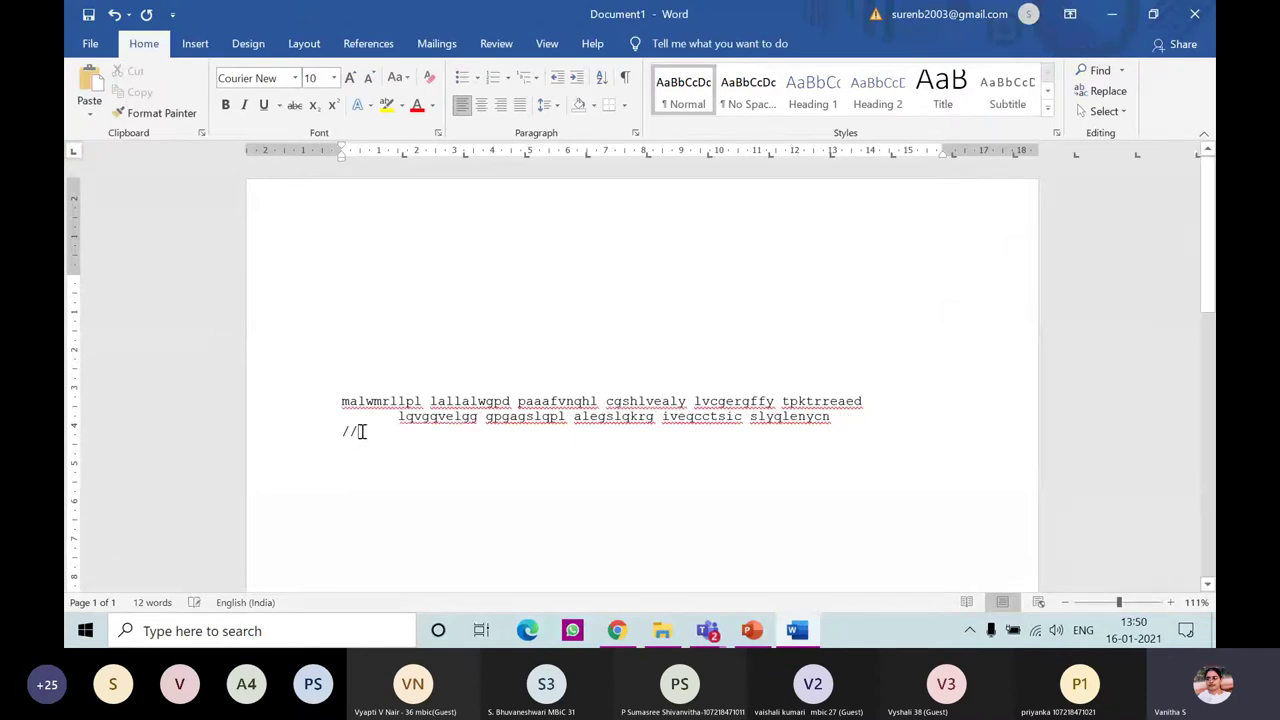
key(BackSpace)
key(BackSpace)
Add the heading "Insulin (Homo sapiens)" above the sequence.
click(343, 352)
text(Insulin)
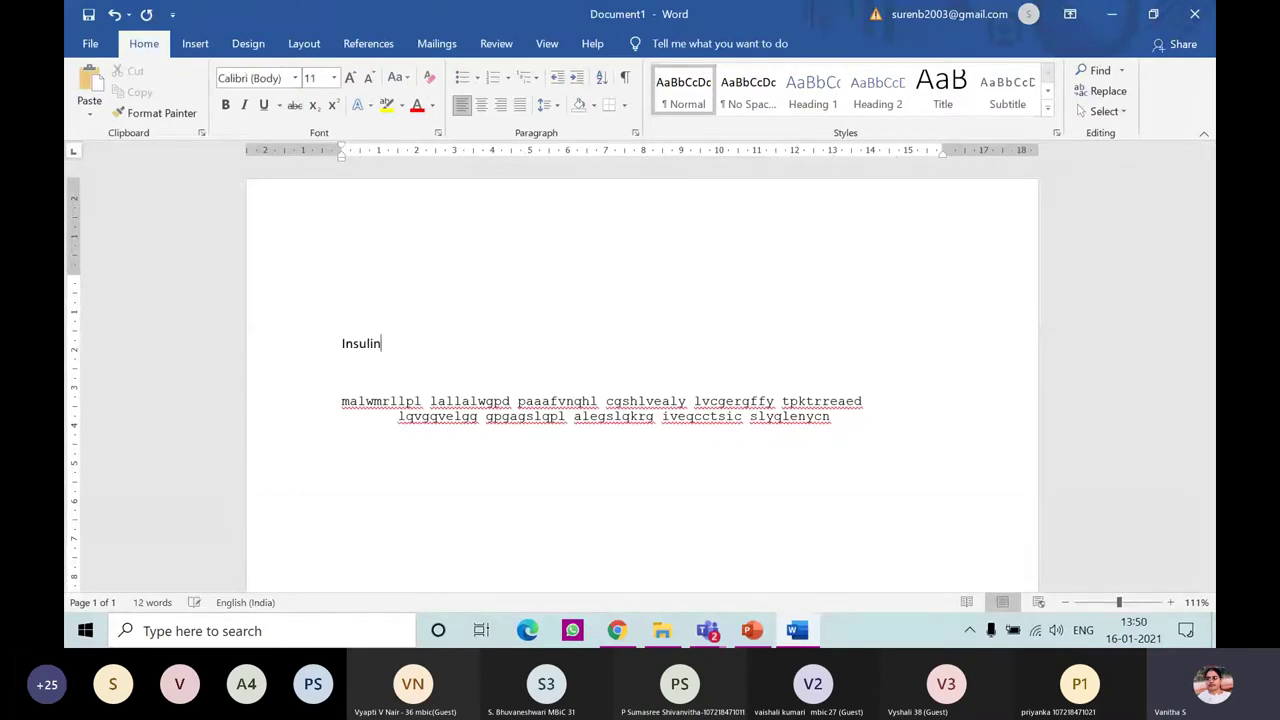
text( (Homo sapiens))
Delete the empty line under the heading and indent the sequence lines so that their starts line up.
click(362, 385)
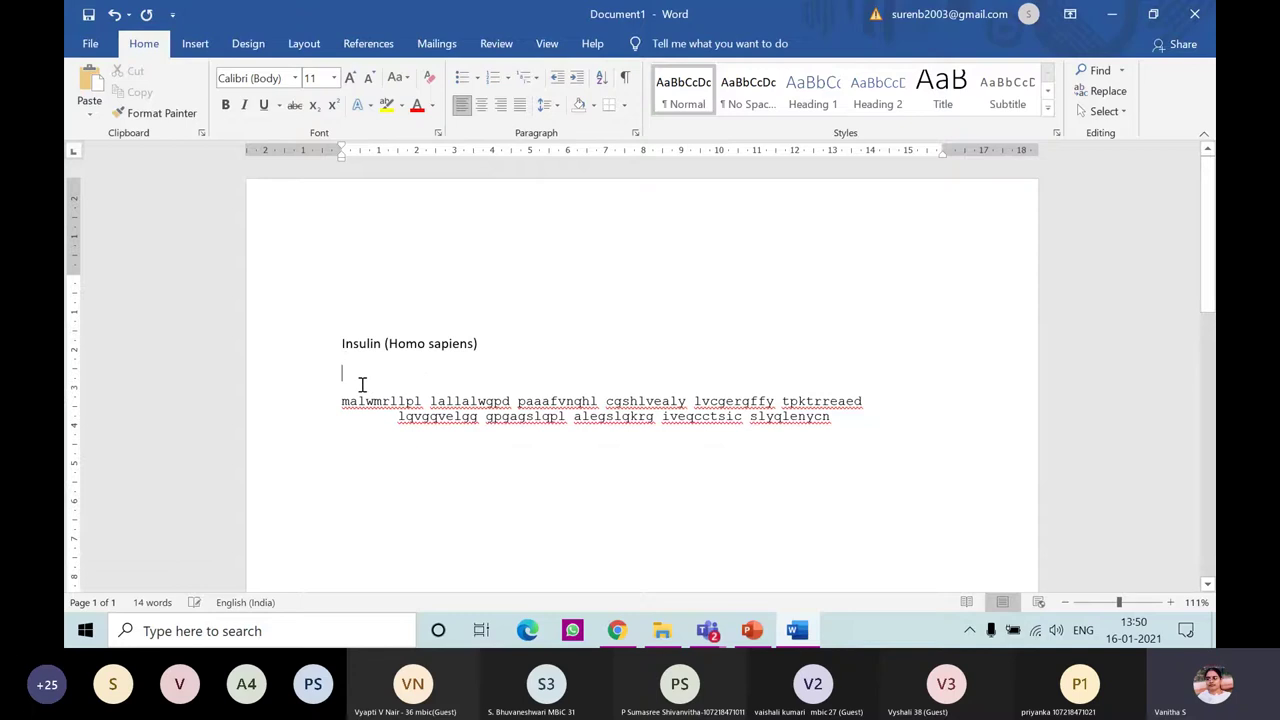
key(Delete)
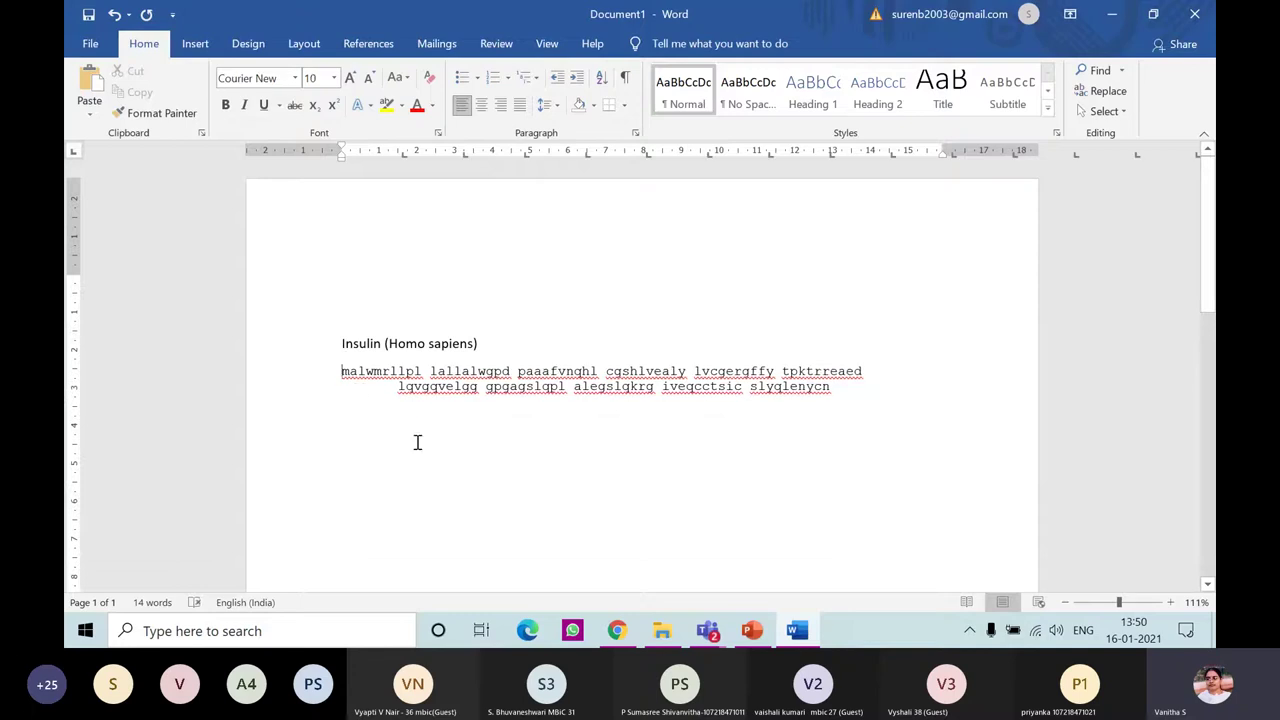
key(Tab)
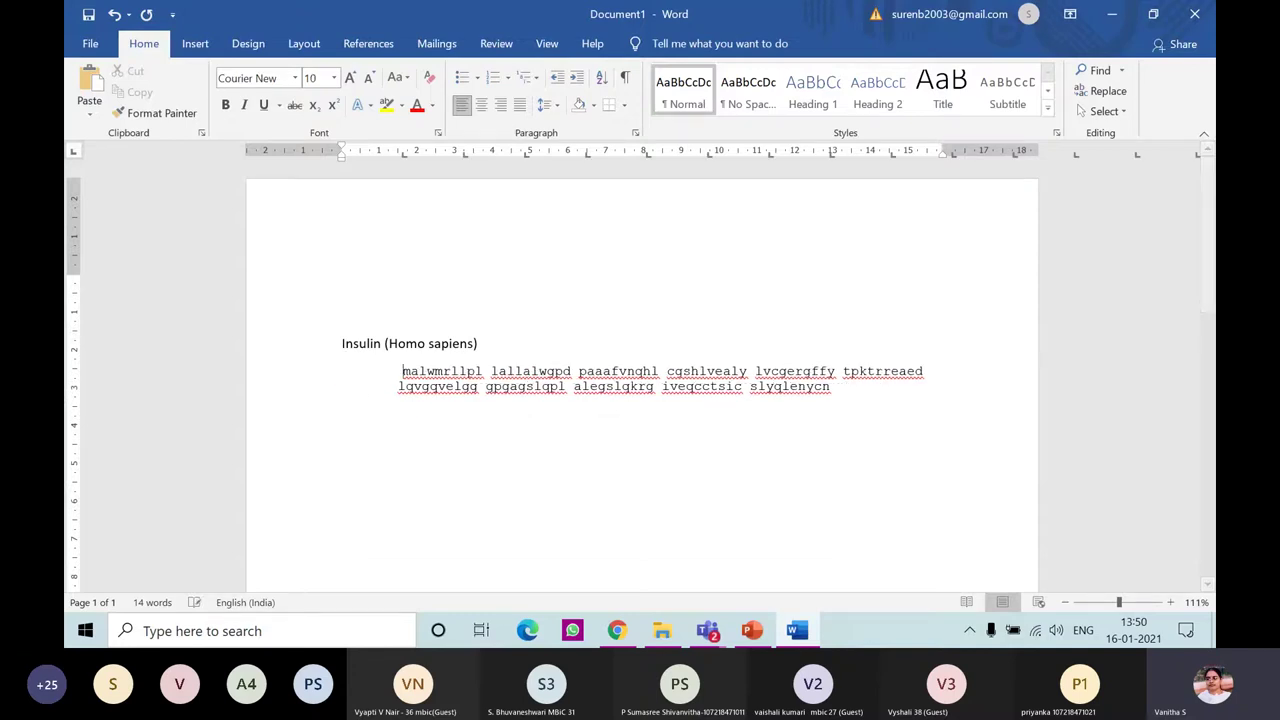
click(396, 388)
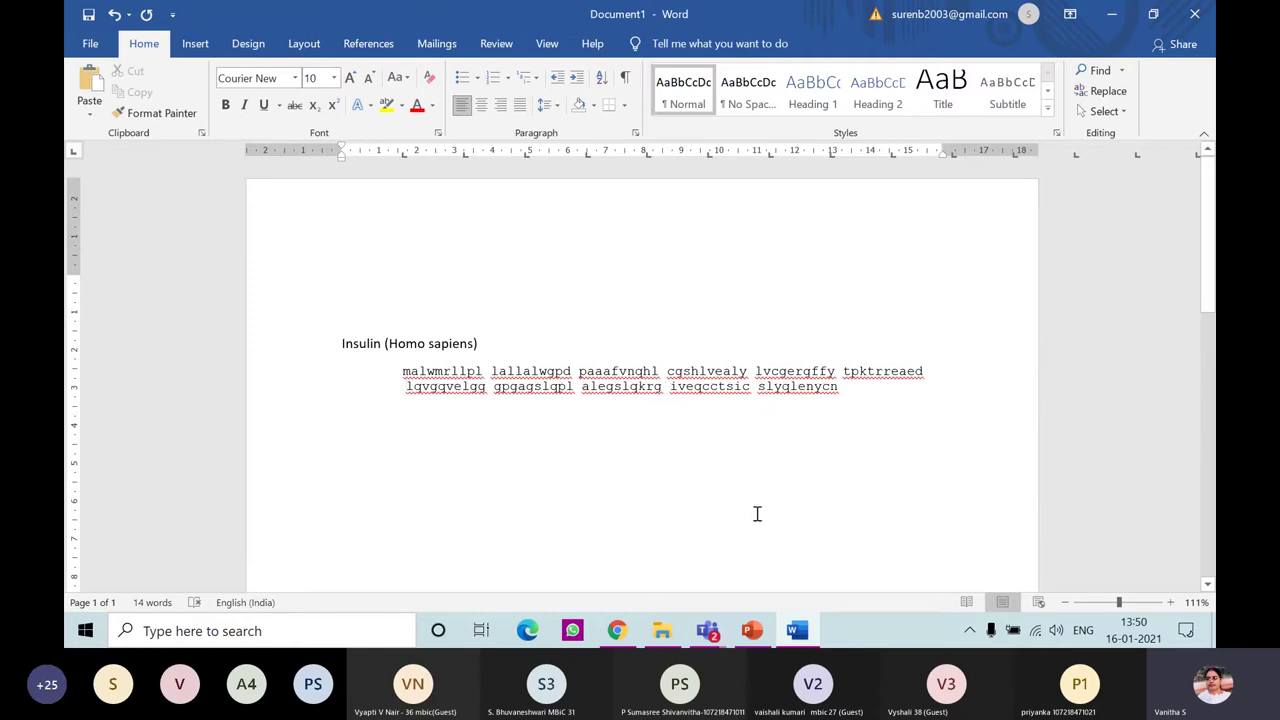
Add the lines "Name:", "Roll No:" and "Date:" at the beginning of the document.
click(355, 264)
text(Name:)
key(Return)
text(Roll No)
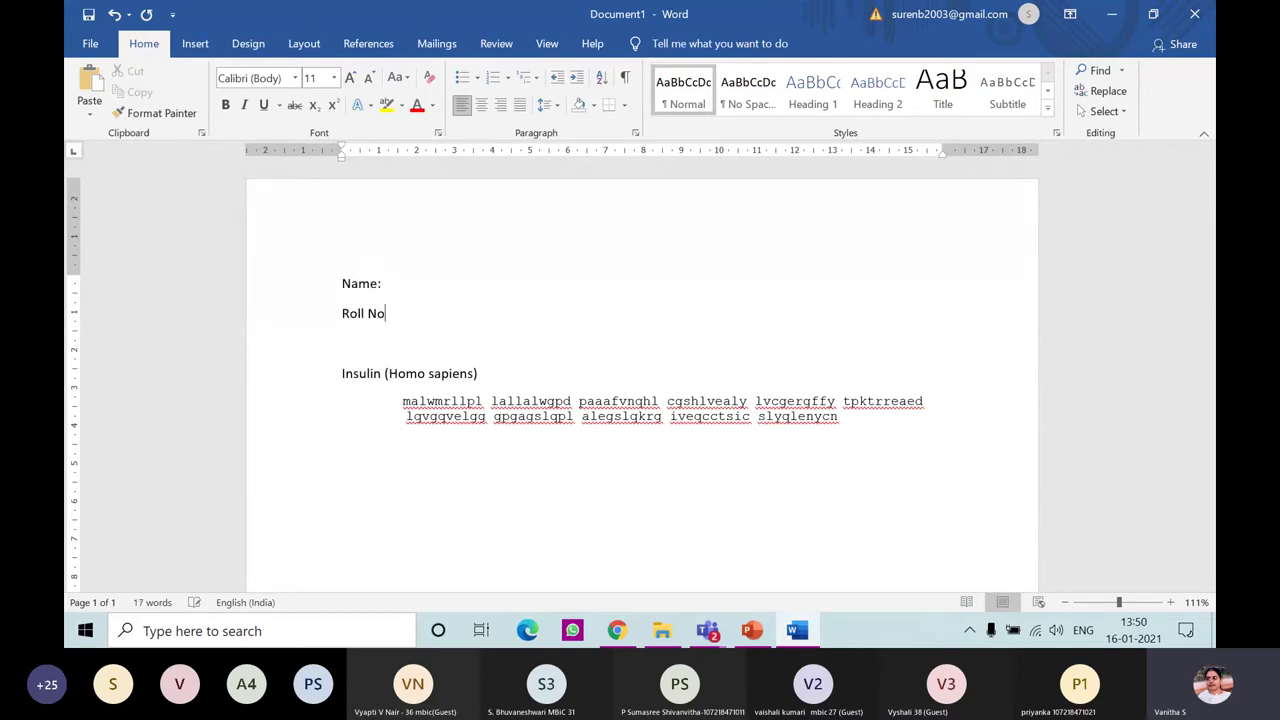
text(:)
key(Return)
text(Date)
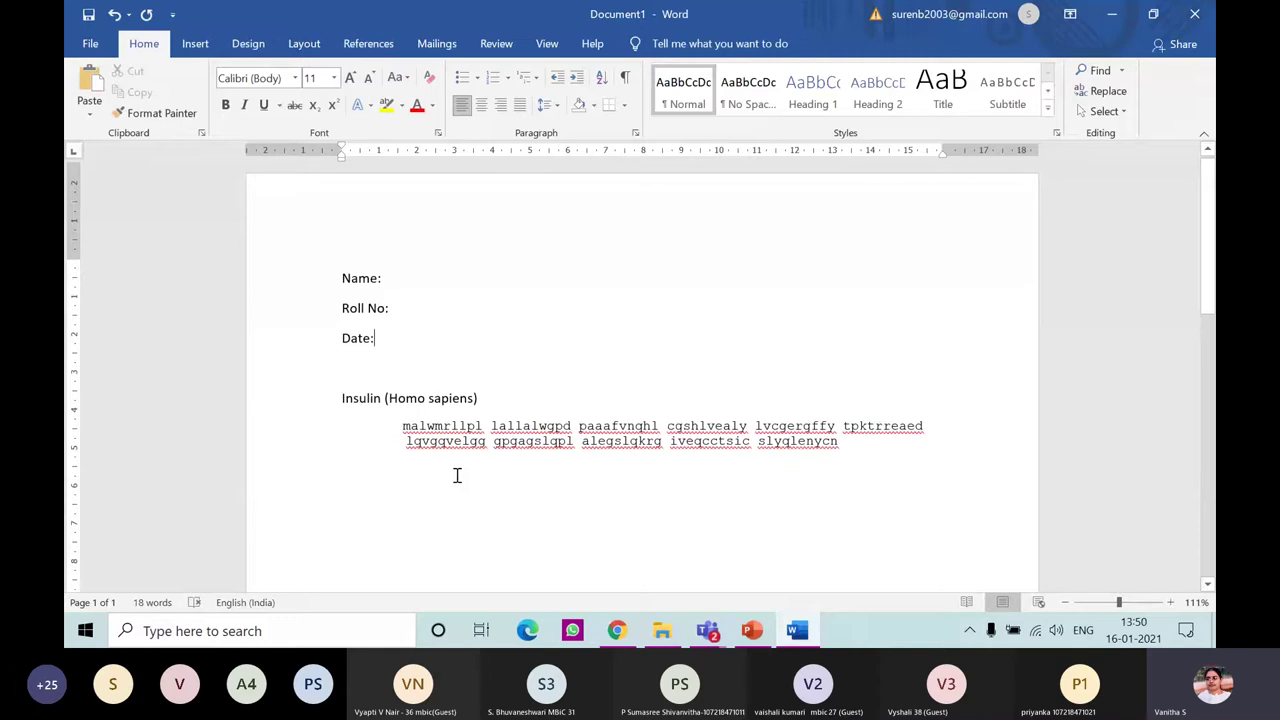
Delete the empty line between the Date line and the "Insulin (Homo sapiens)" heading.
scroll(420, 405, down, 1)
click(348, 354)
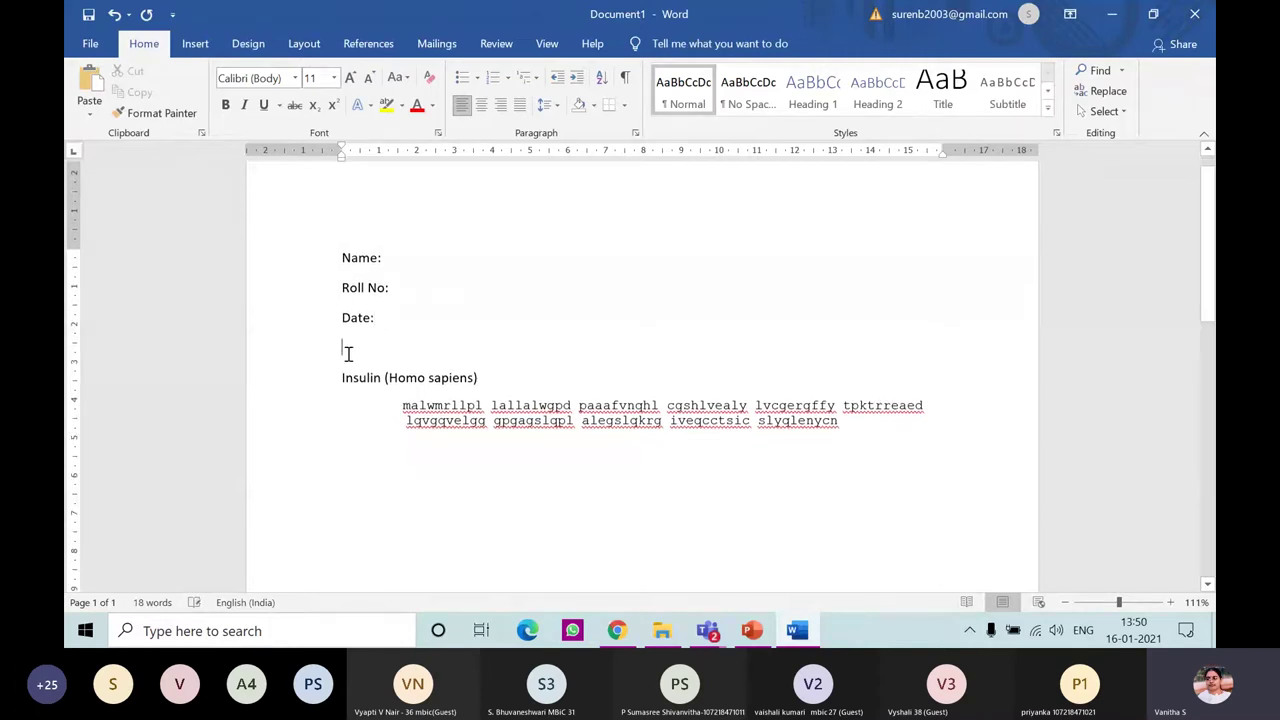
key(Delete)
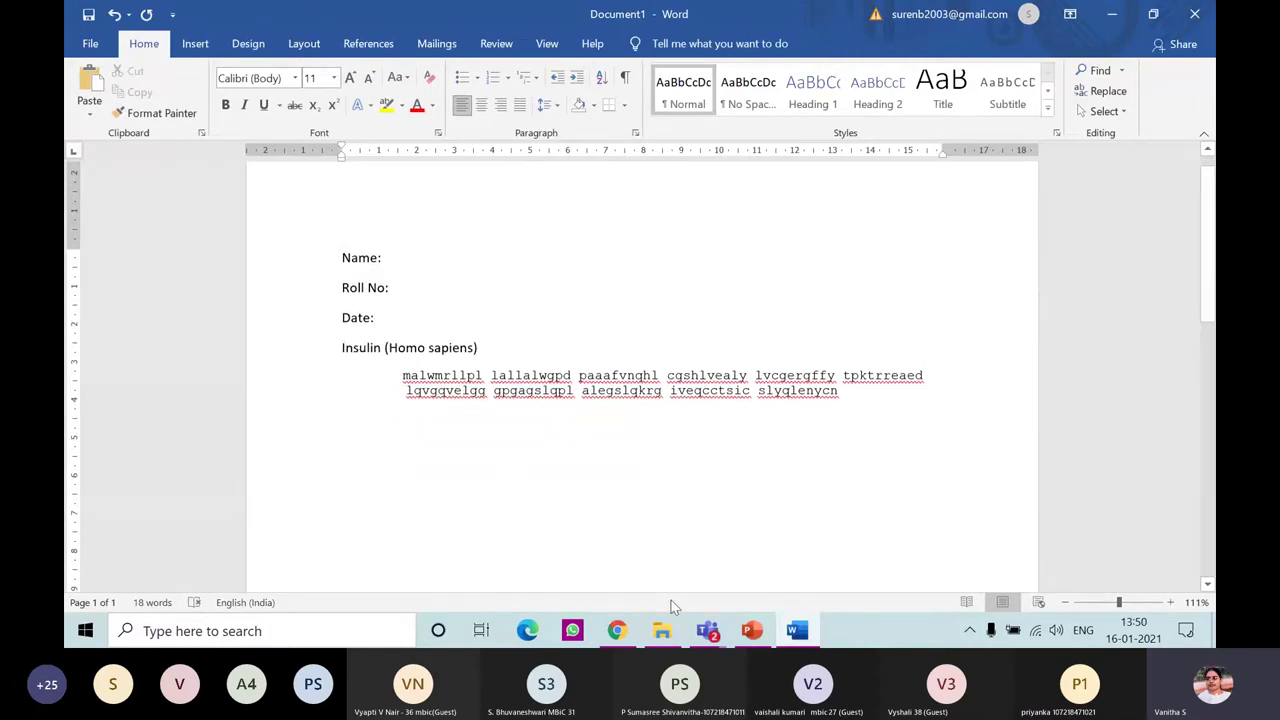
Switch to Chrome and go back up the Homo sapiens insulin record.
mouse_move(630, 636)
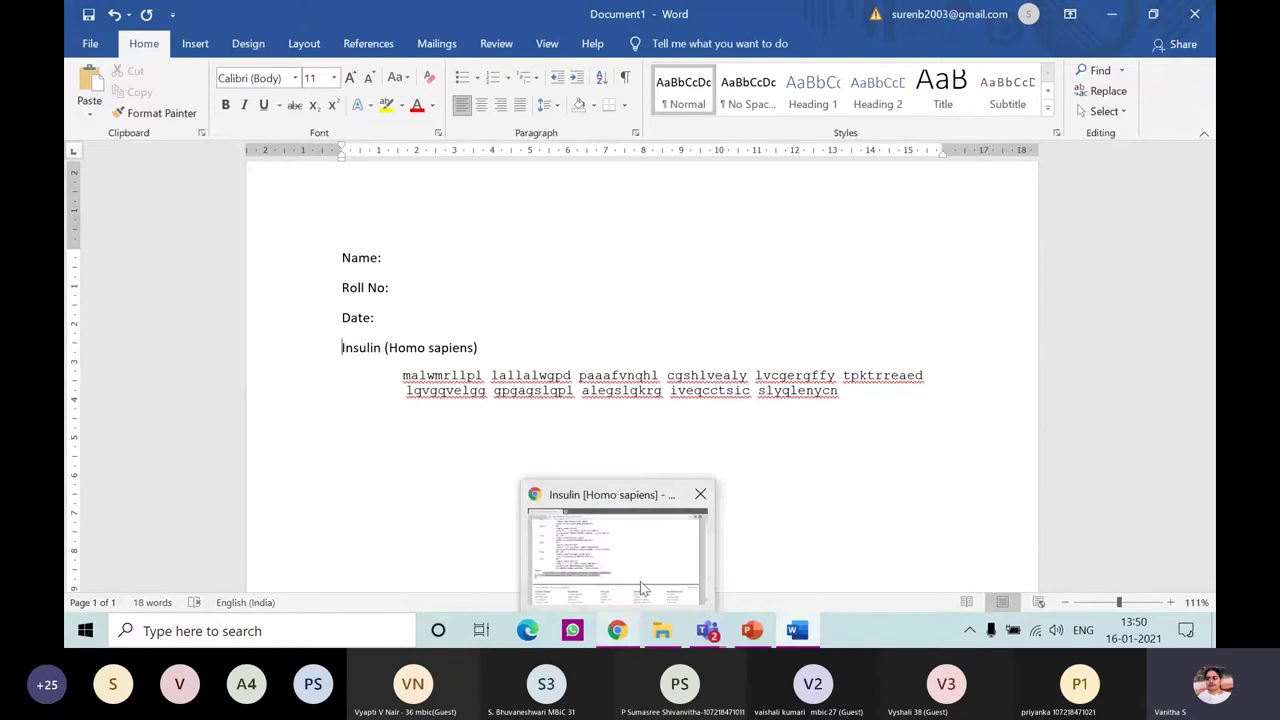
click(640, 581)
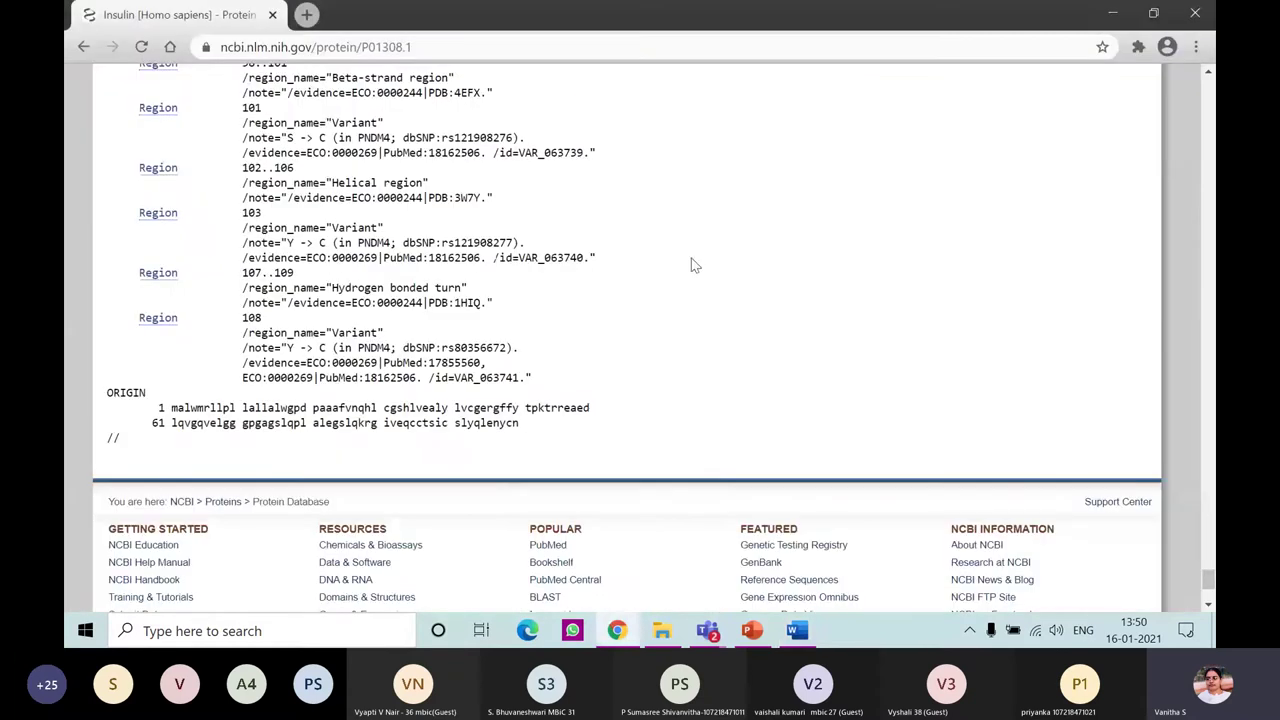
scroll(695, 265, up, 15)
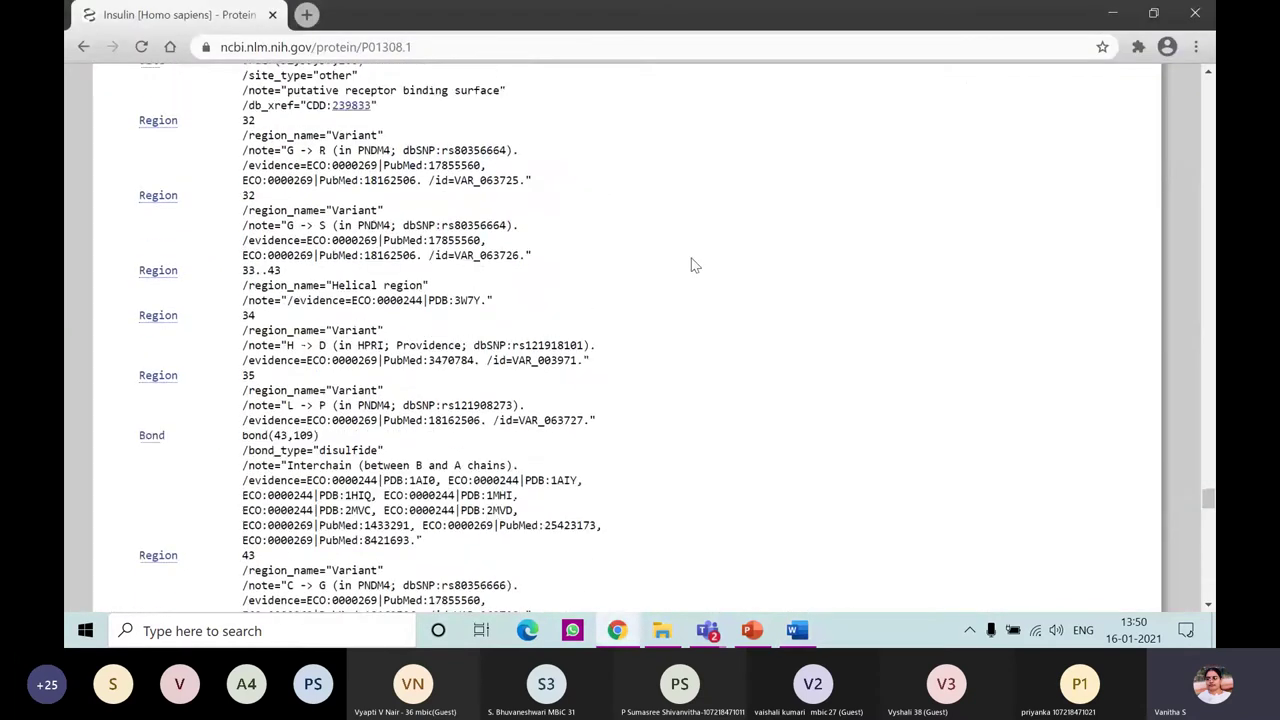
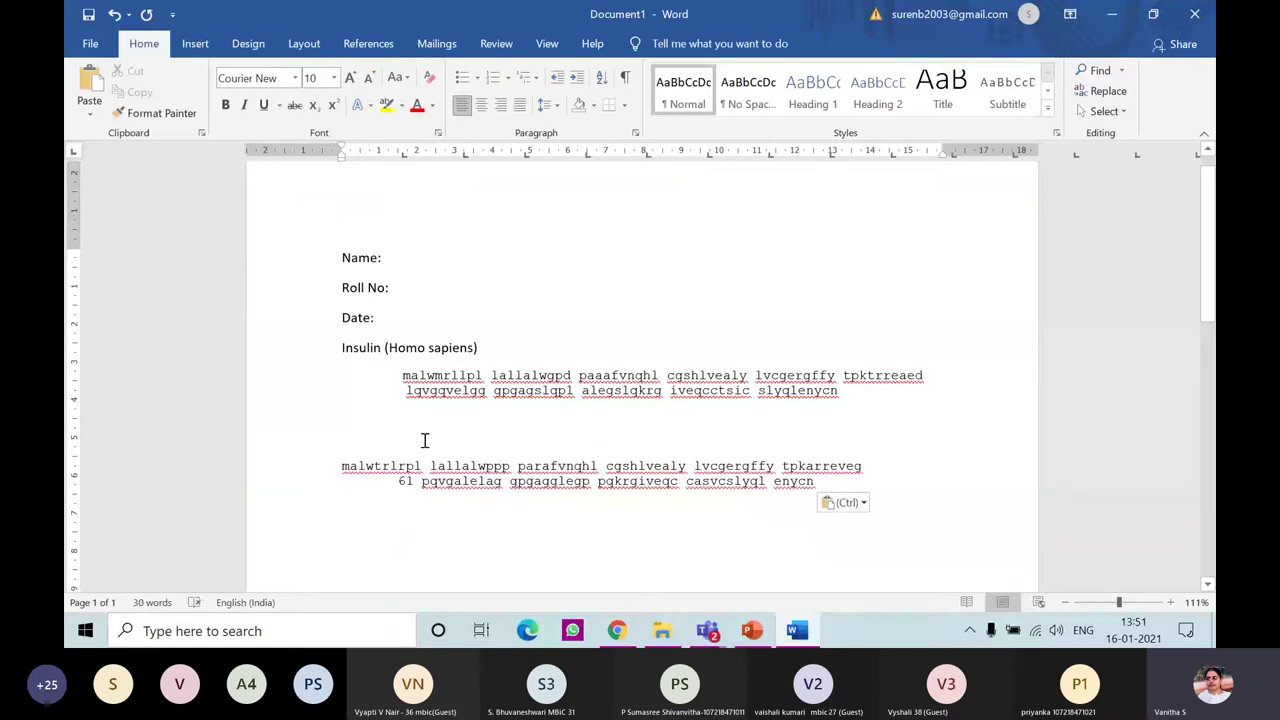
Add the heading "Insulin (Bos taurus)" above the second pasted sequence.
click(342, 436)
click(344, 436)
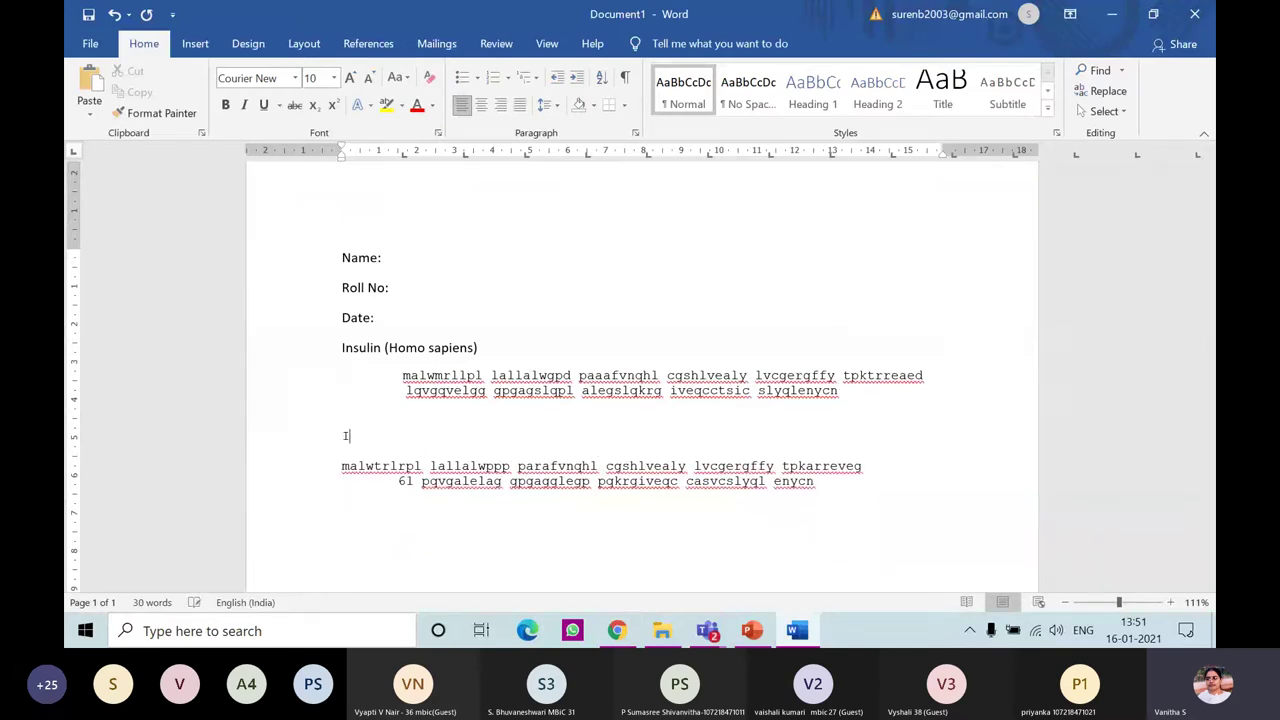
text(Insulin (Bos taurus))
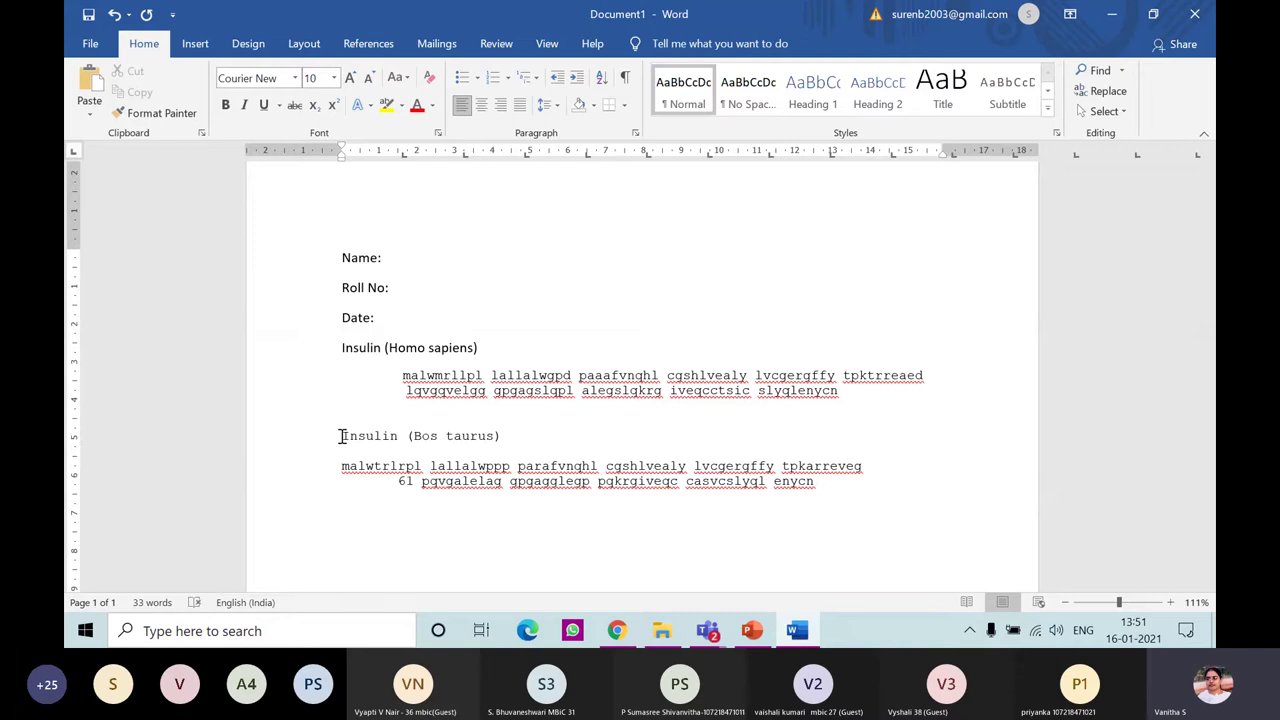
Format the "Insulin (Bos taurus)" heading in Times New Roman, size 12.
click(341, 436)
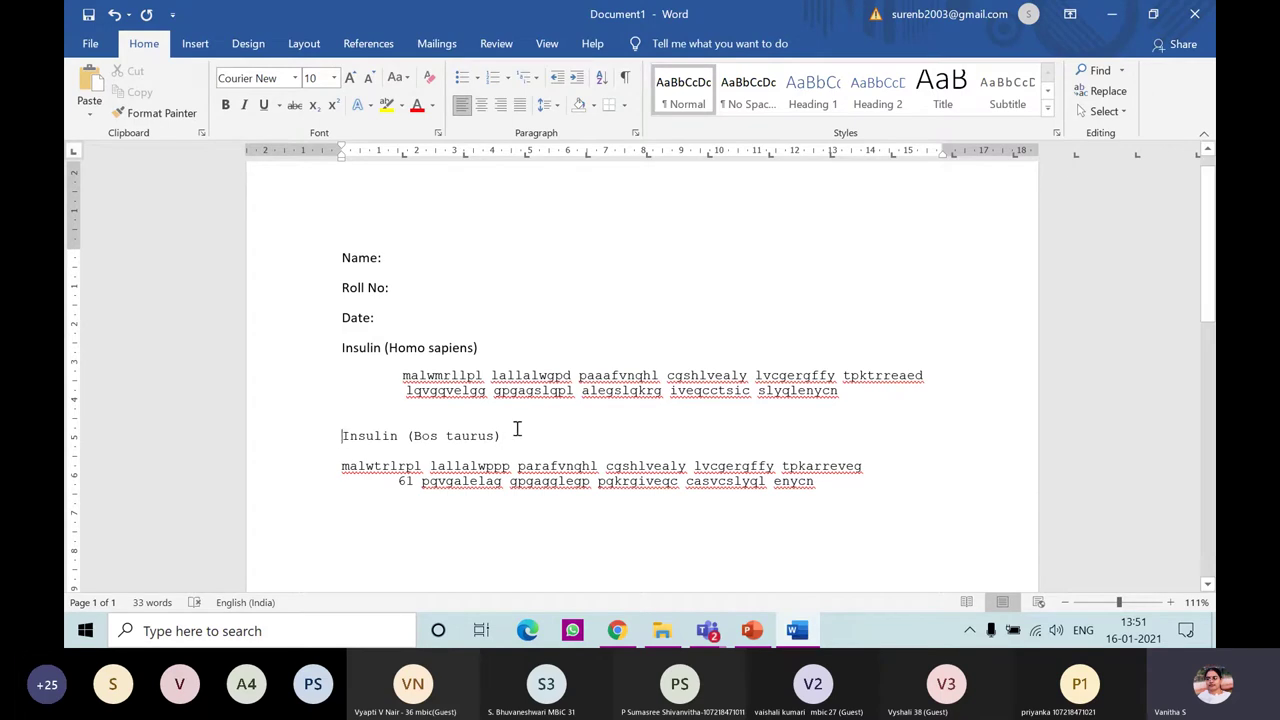
key(shift+End)
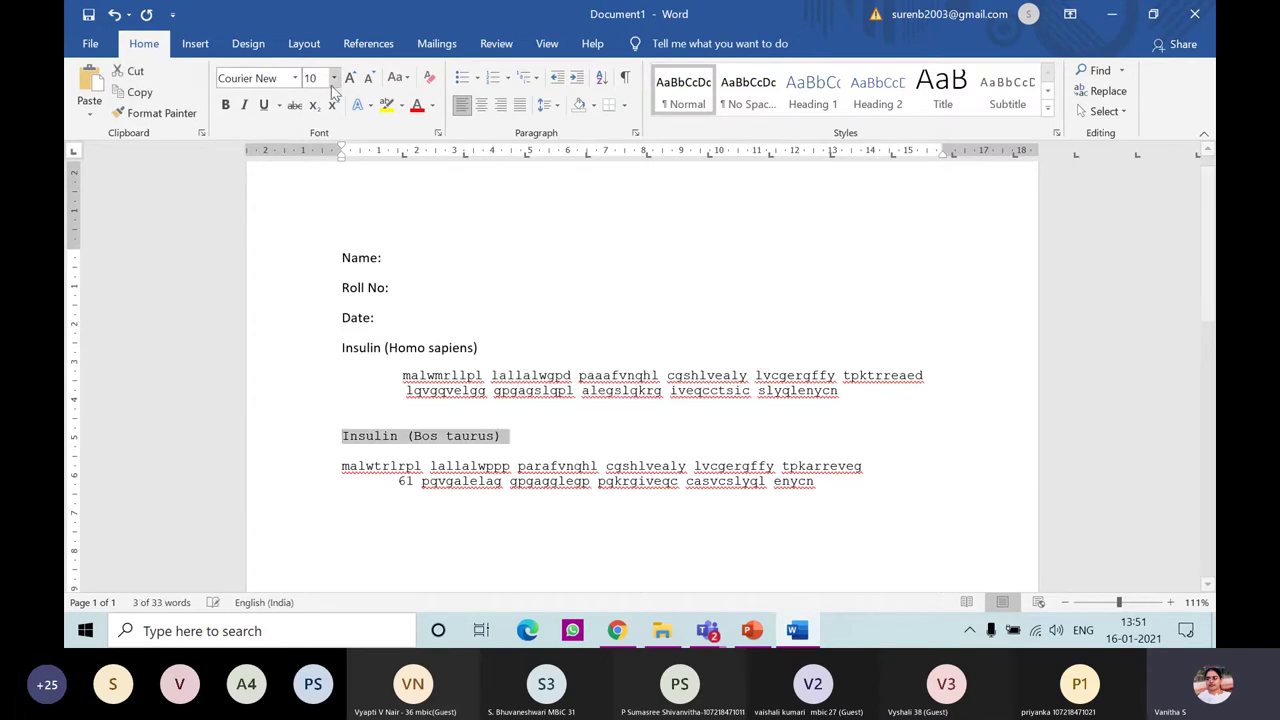
click(296, 80)
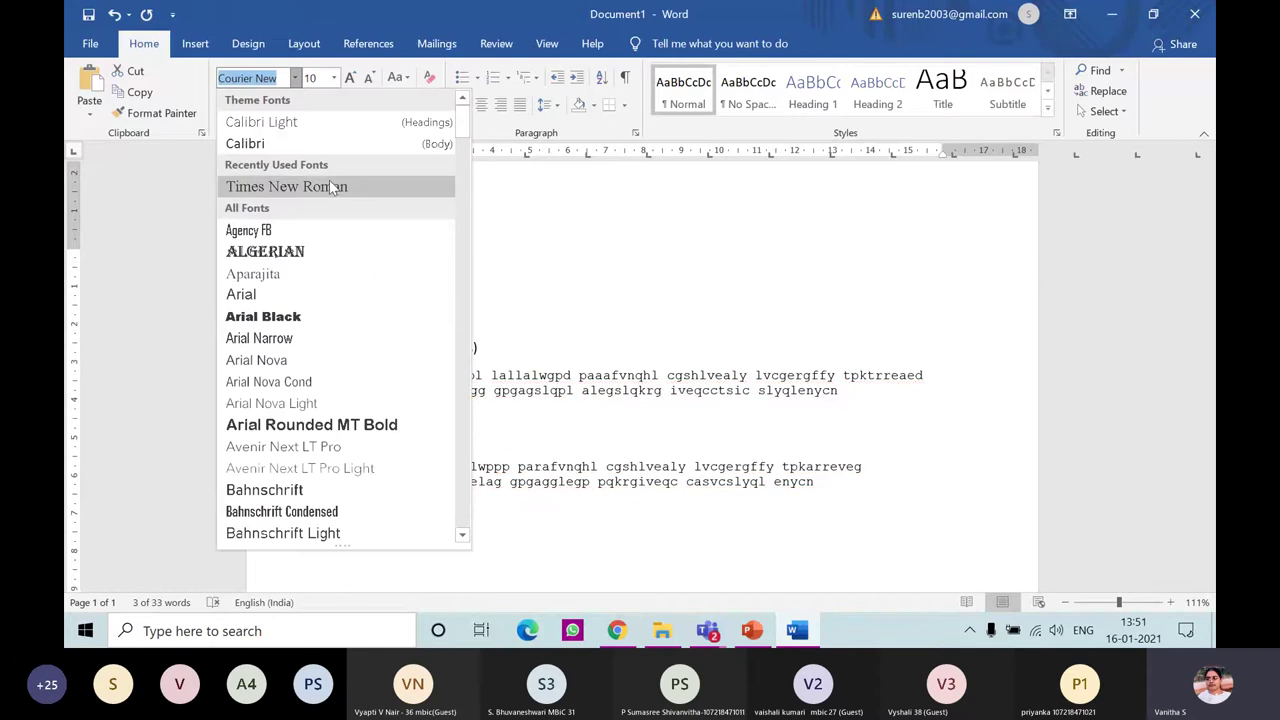
click(290, 184)
click(334, 78)
click(320, 176)
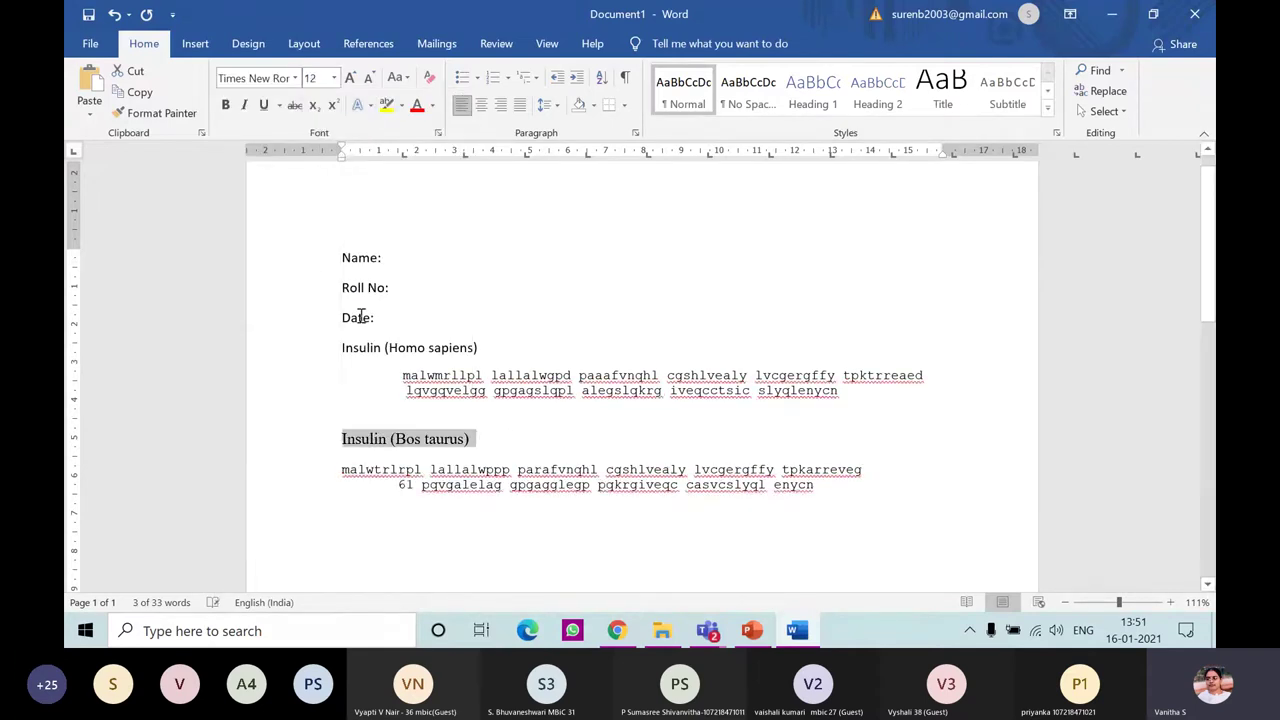
Format the "Insulin (Homo sapiens)" heading in Times New Roman, size 12.
click(340, 347)
key(shift+End)
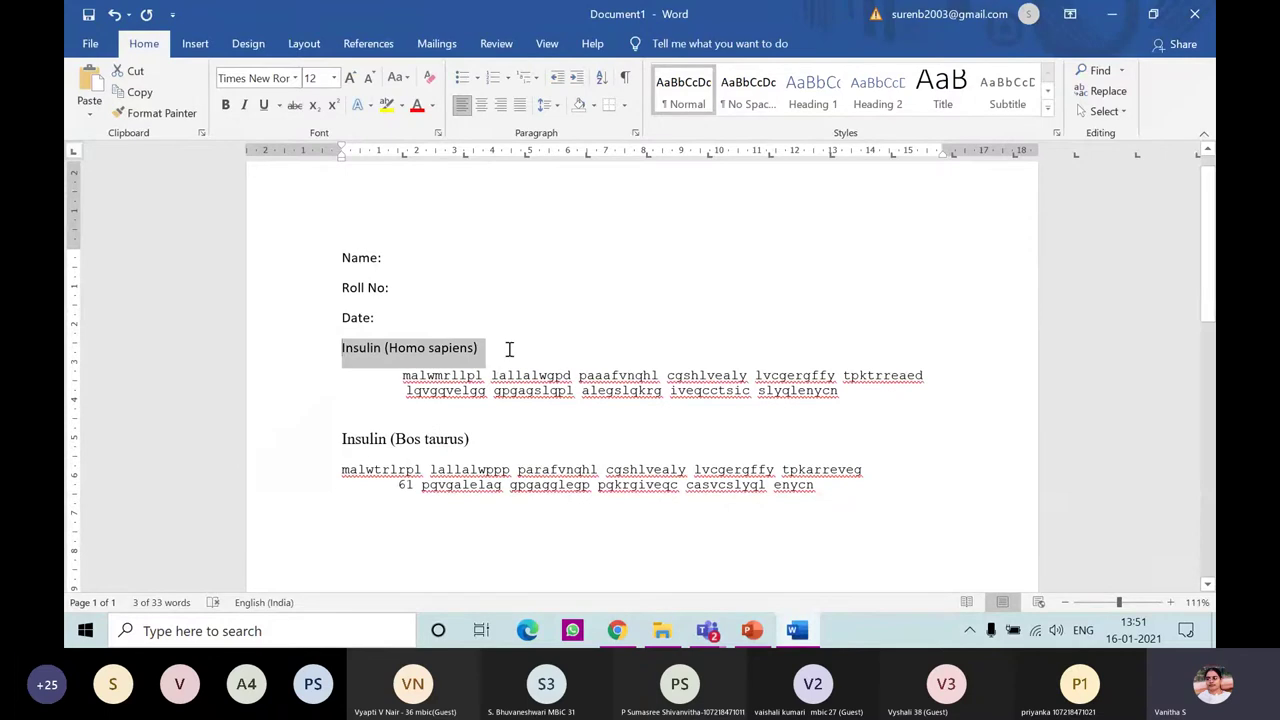
click(295, 78)
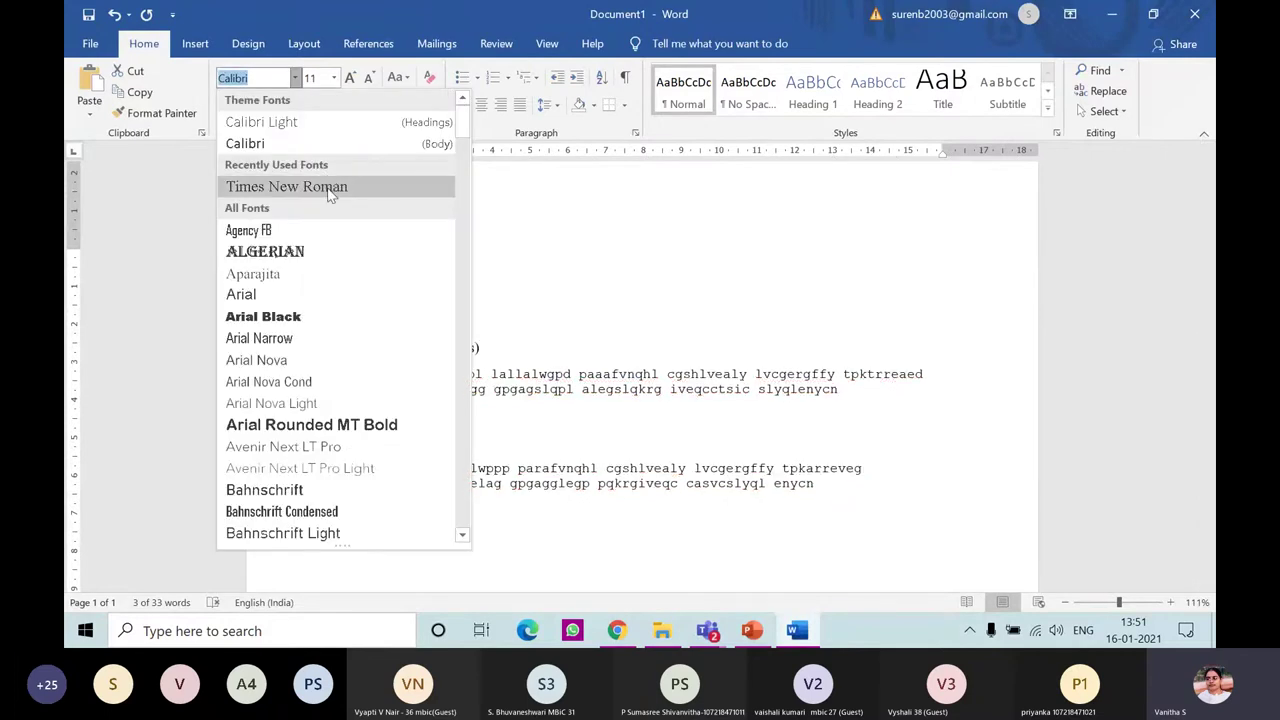
click(330, 187)
click(336, 78)
click(314, 185)
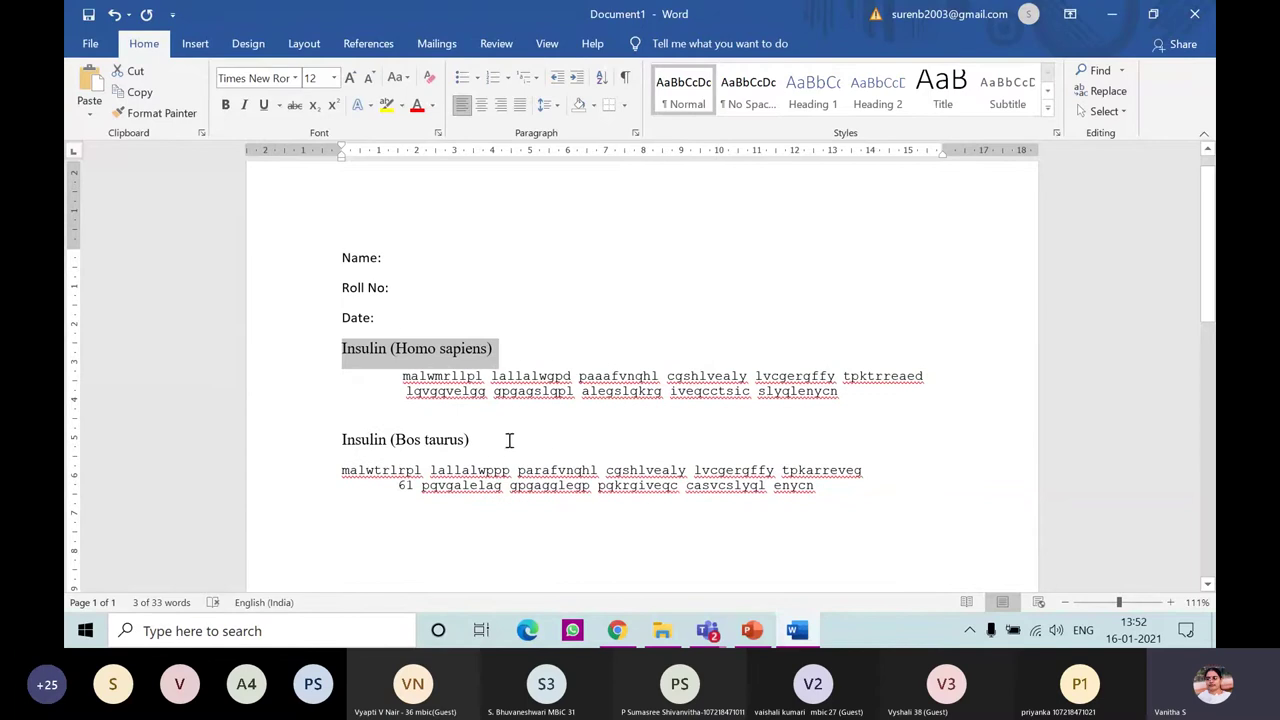
Indent the first line of the Bos taurus sequence and delete the number 61 from its second line so that both starts line up.
click(423, 496)
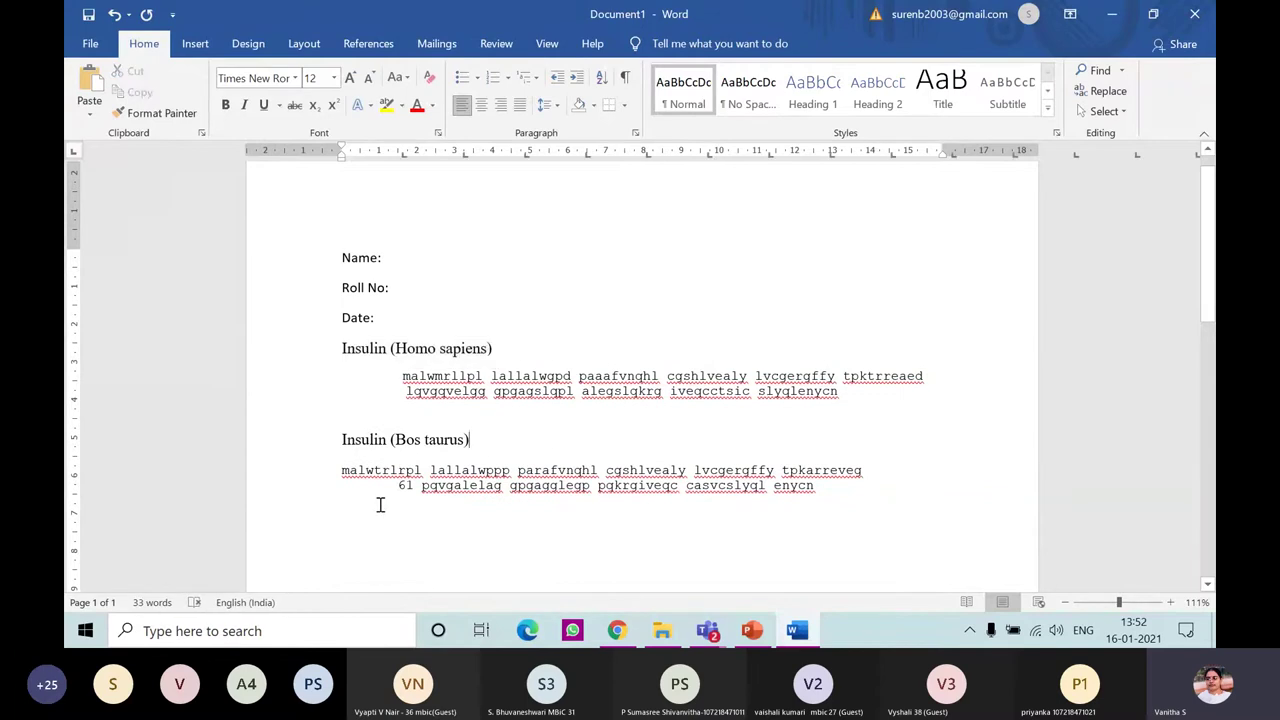
click(340, 476)
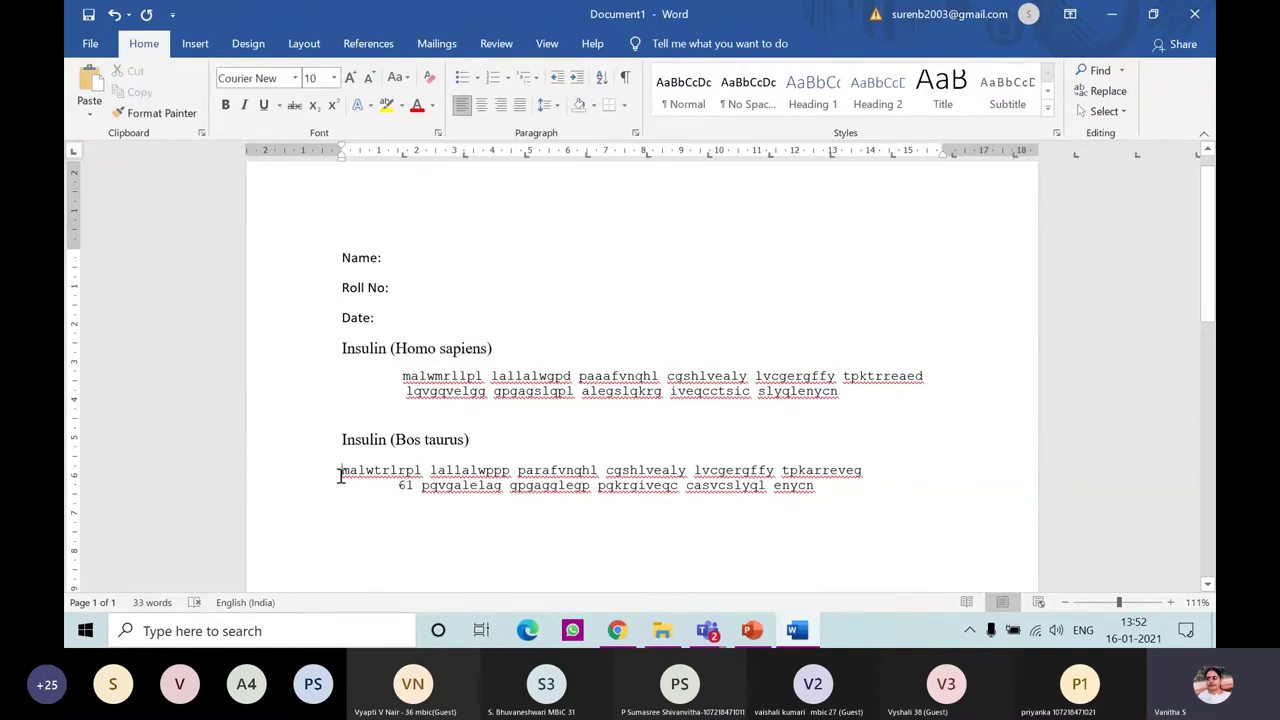
key(Tab)
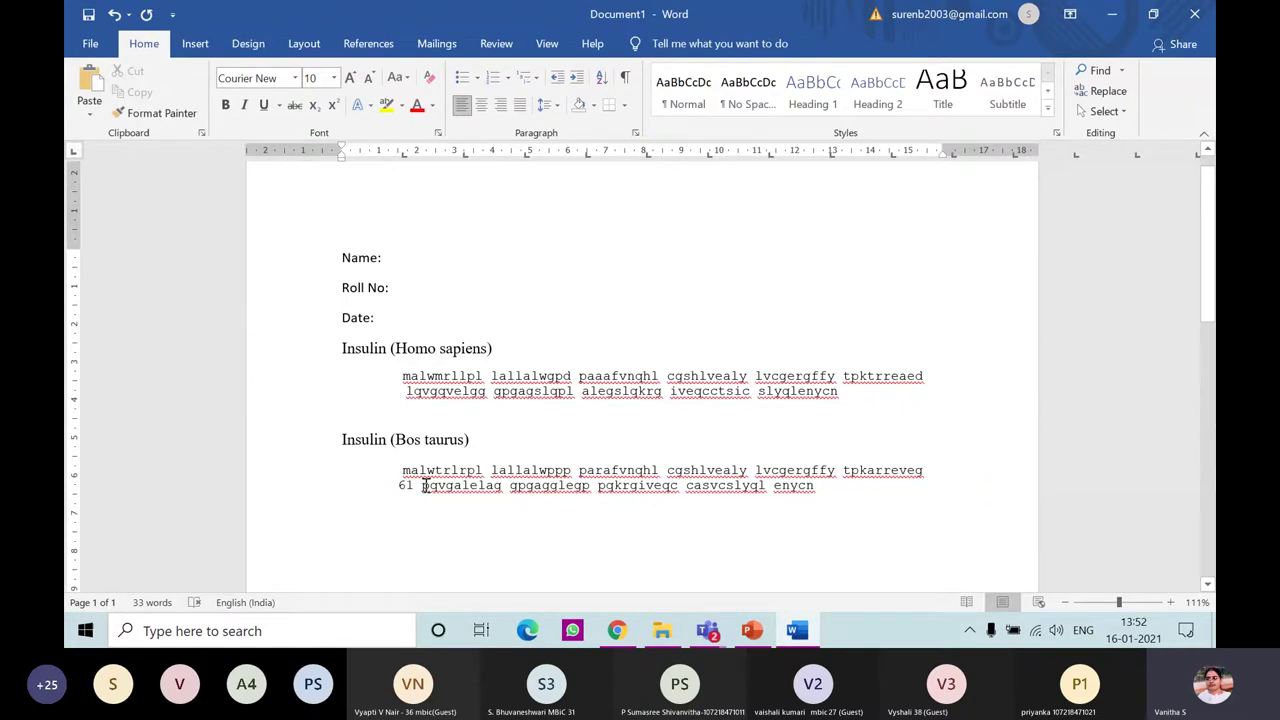
click(421, 488)
key(BackSpace)
key(BackSpace)
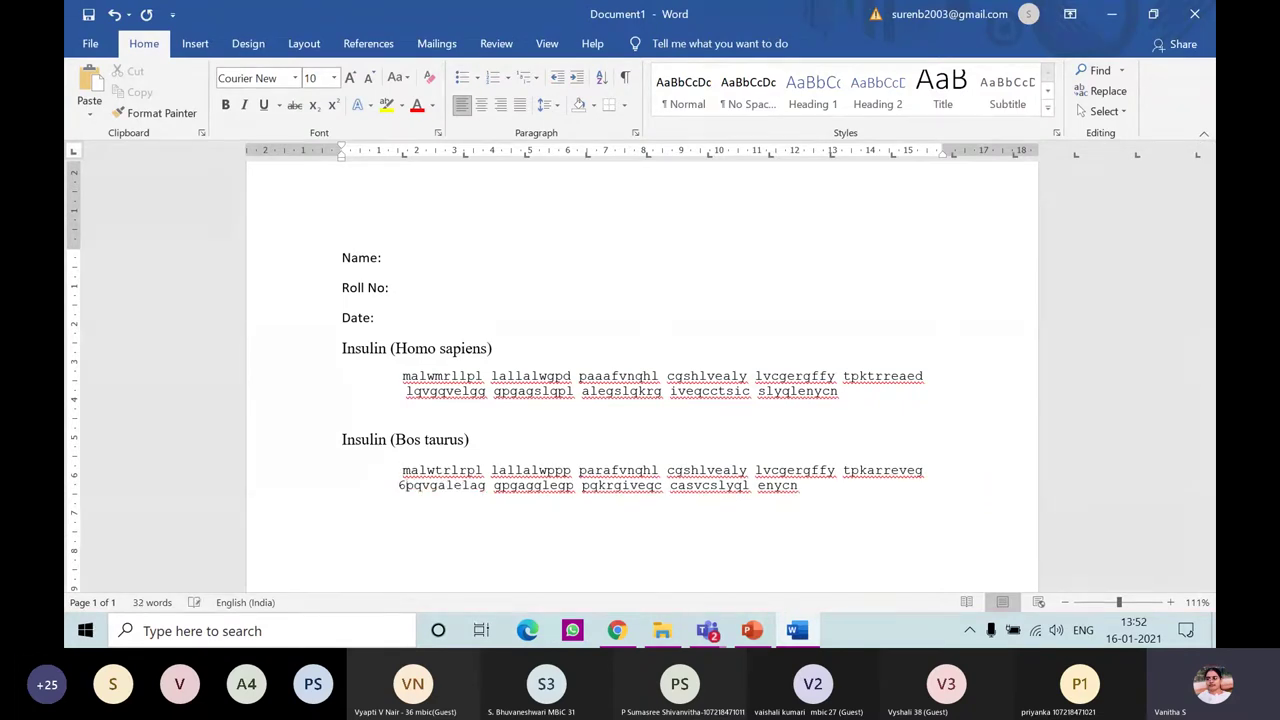
key(BackSpace)
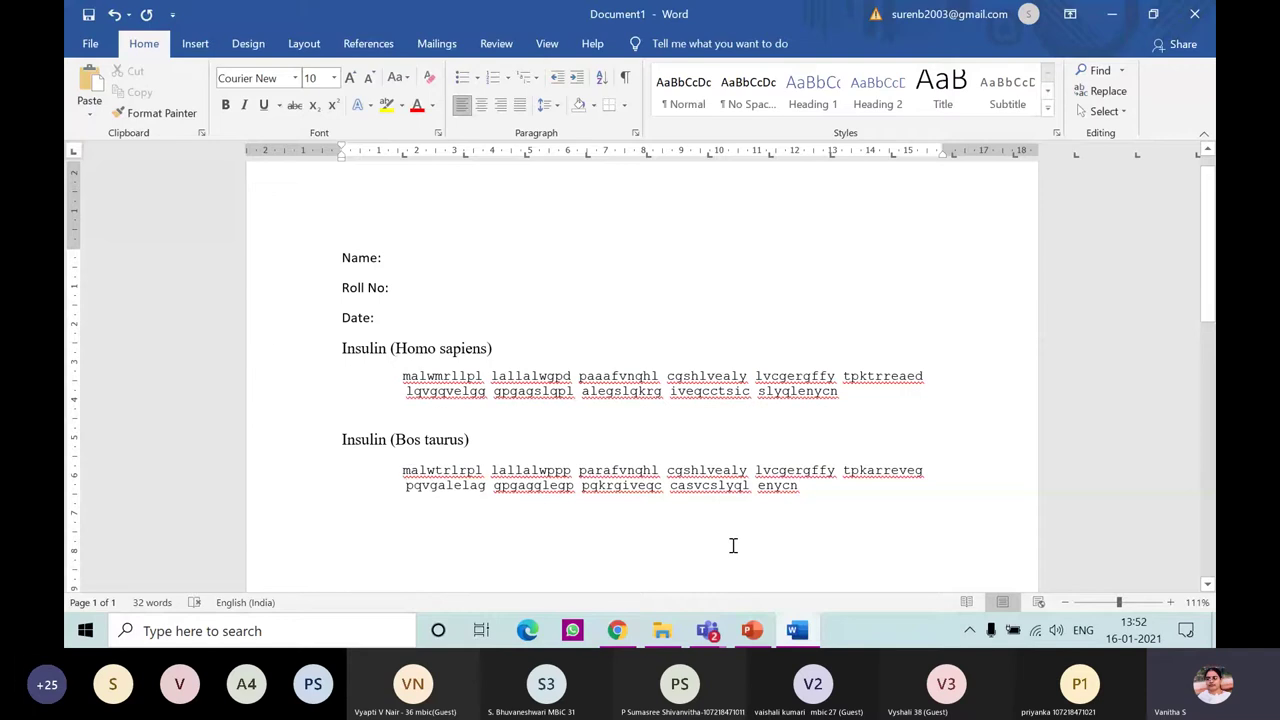
click(808, 494)
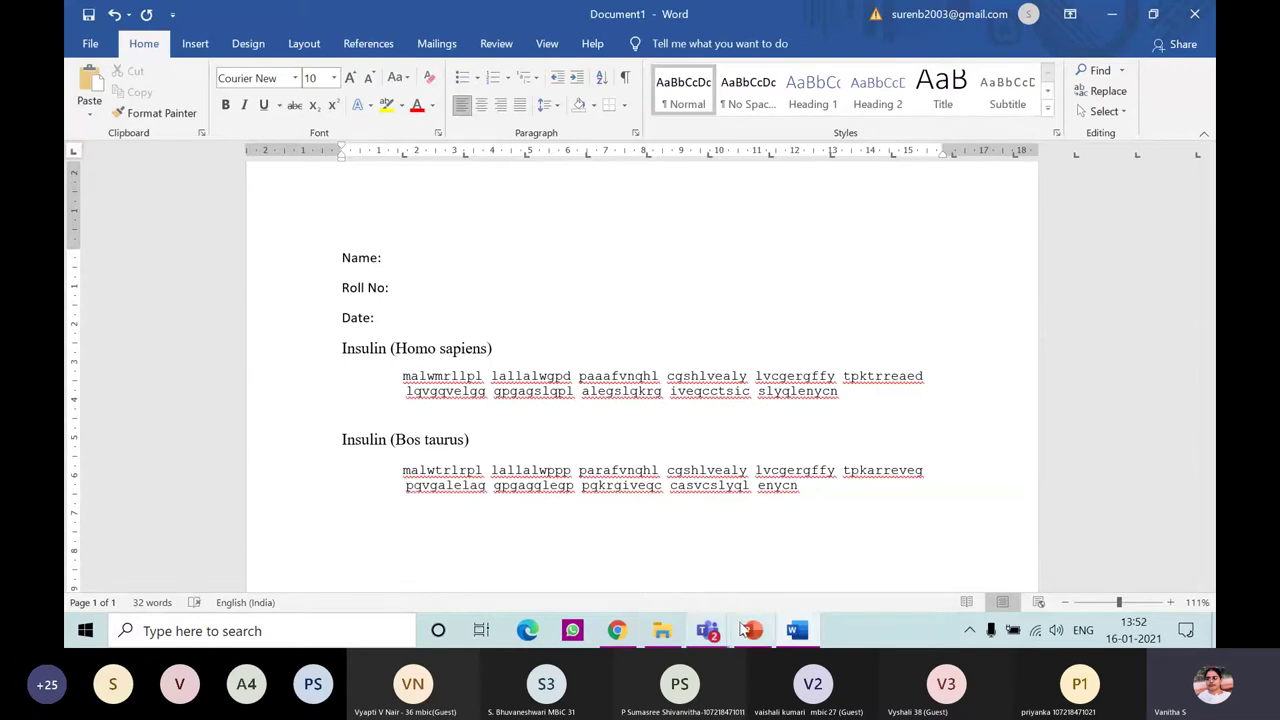
Switch to Chrome and return from the Bos taurus insulin record to the NCBI home page.
click(628, 636)
scroll(666, 306, up, 10)
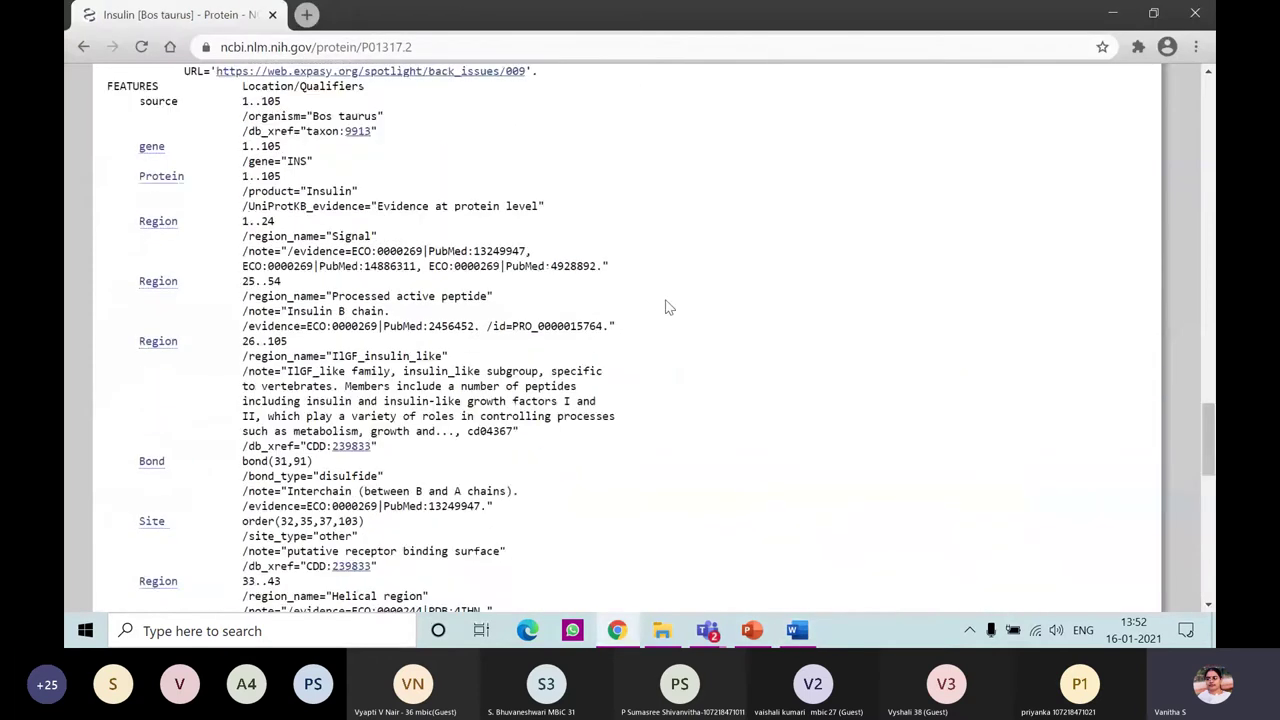
scroll(669, 307, up, 10)
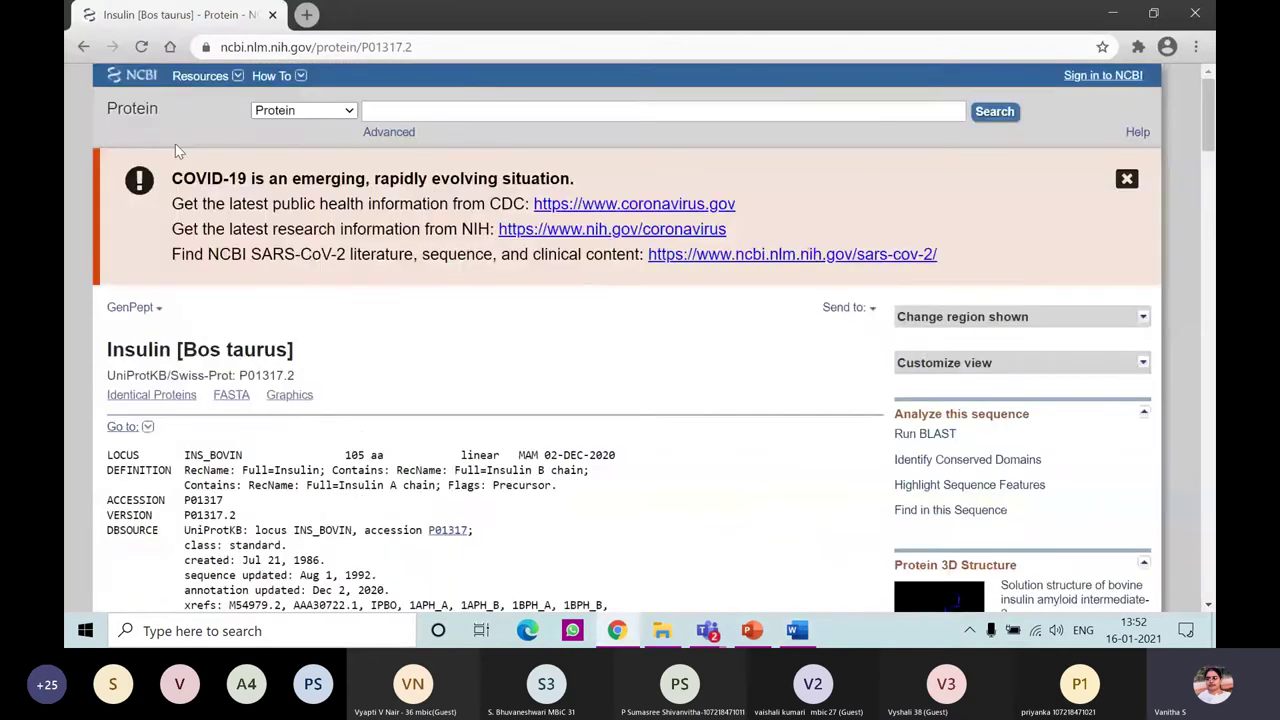
click(82, 46)
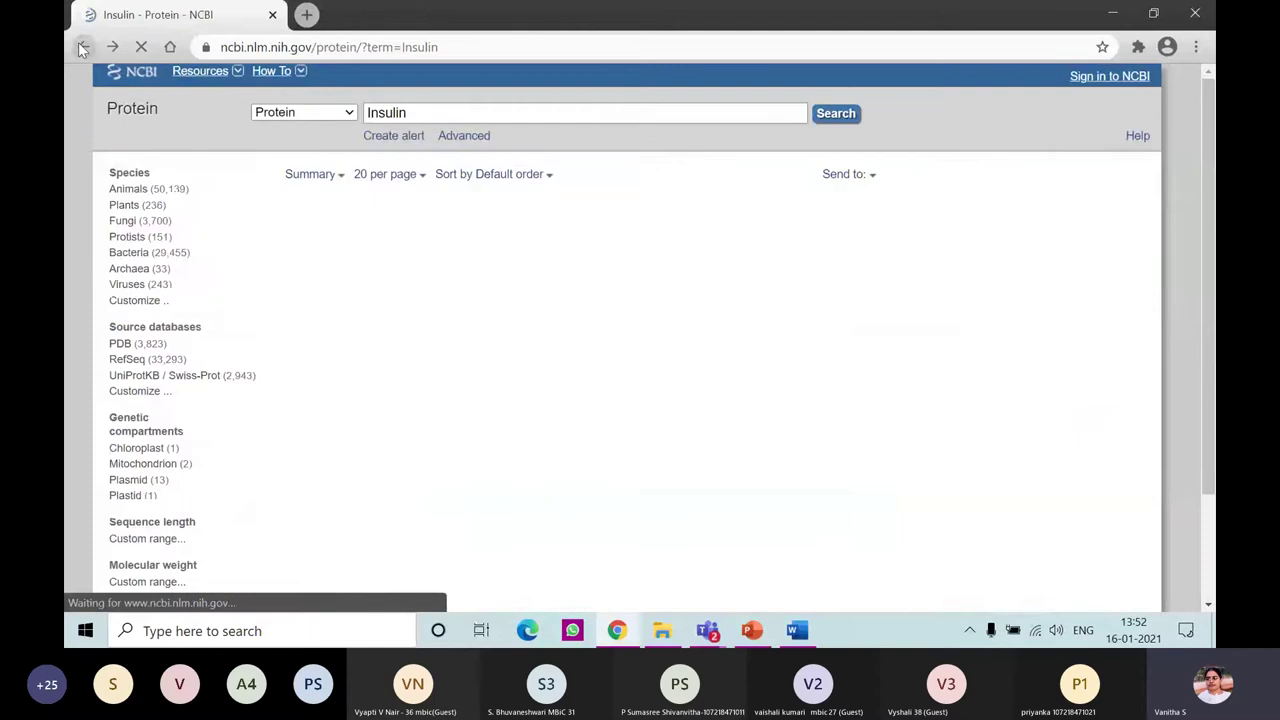
click(82, 46)
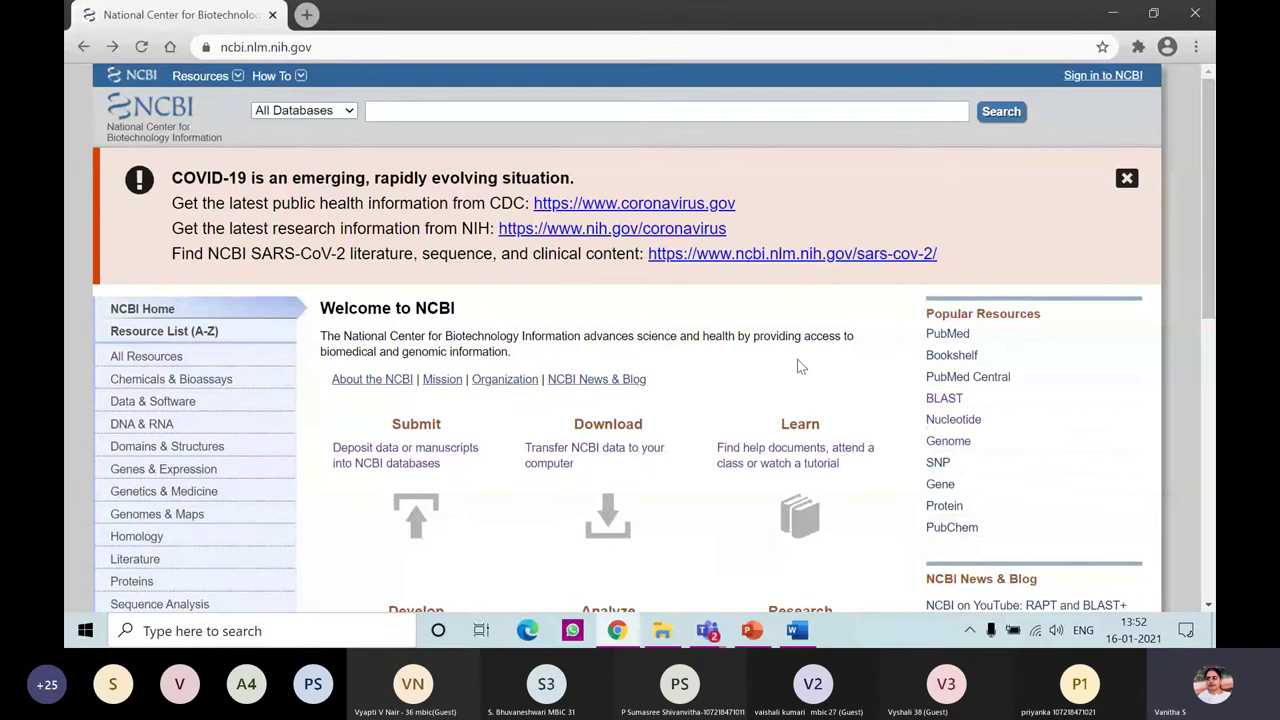
Open the Protein BLAST search form through the BLAST resource on the NCBI home page.
click(944, 399)
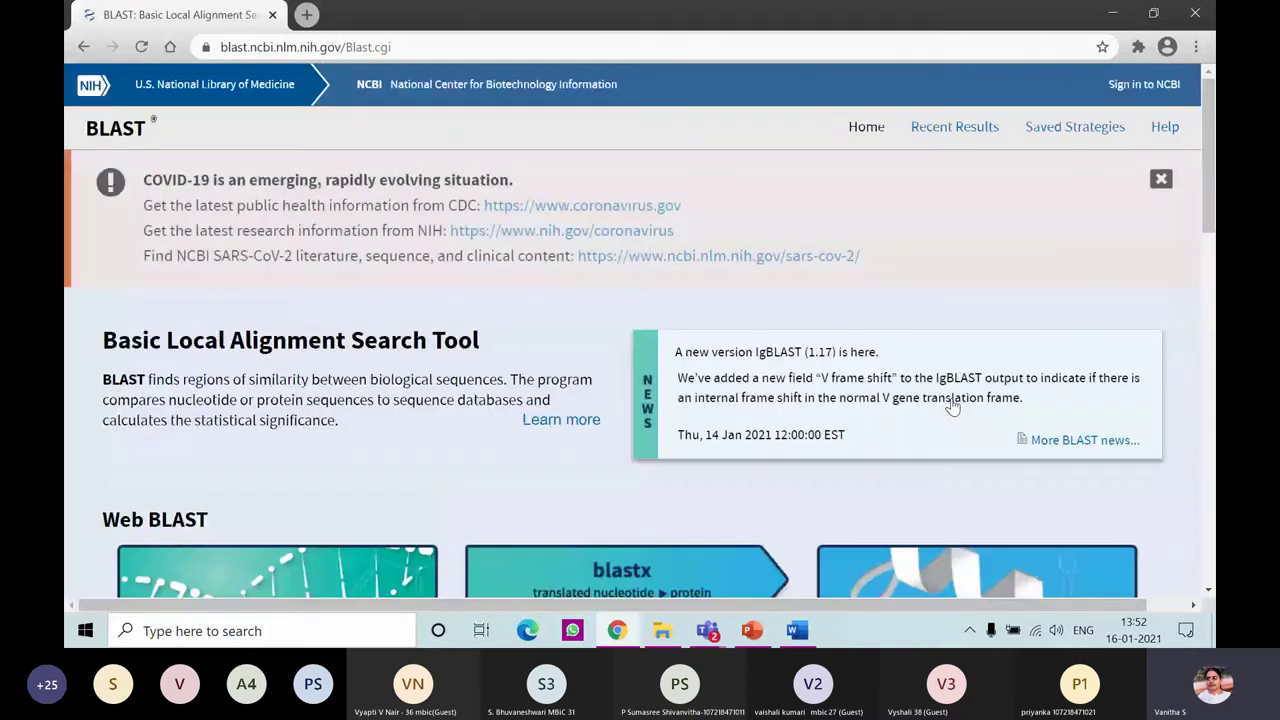
scroll(952, 405, down, 3)
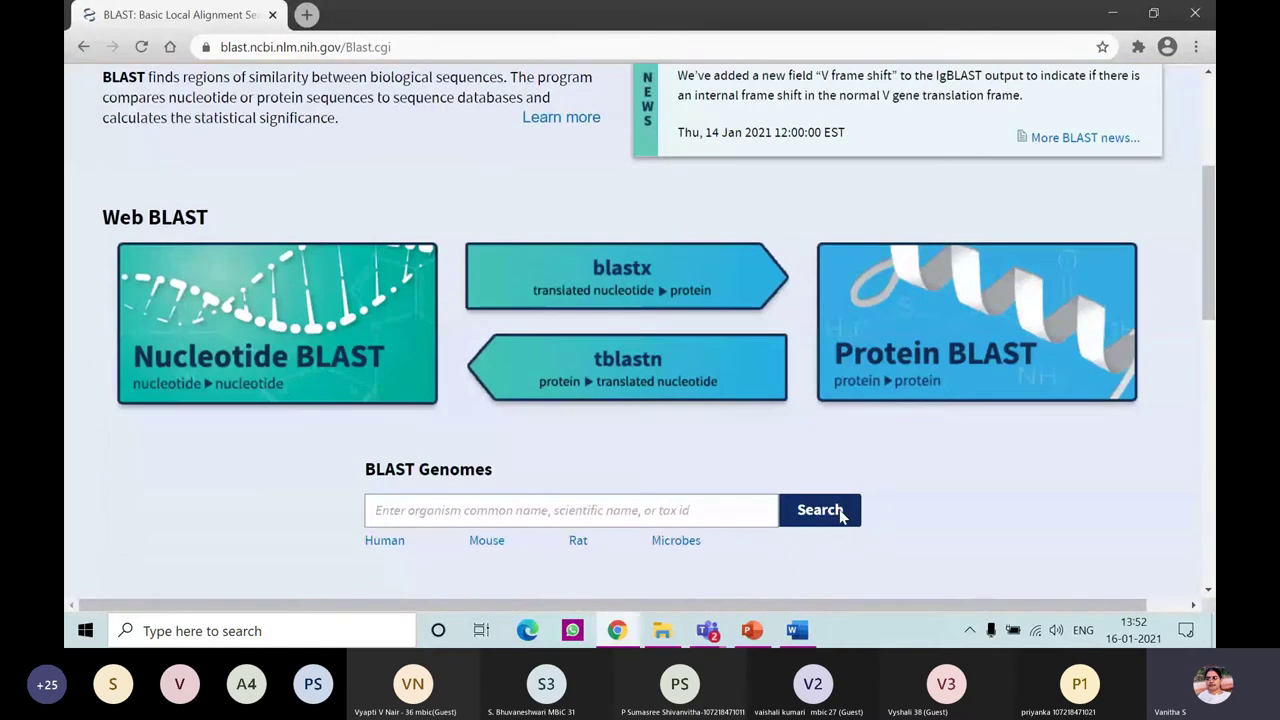
click(912, 355)
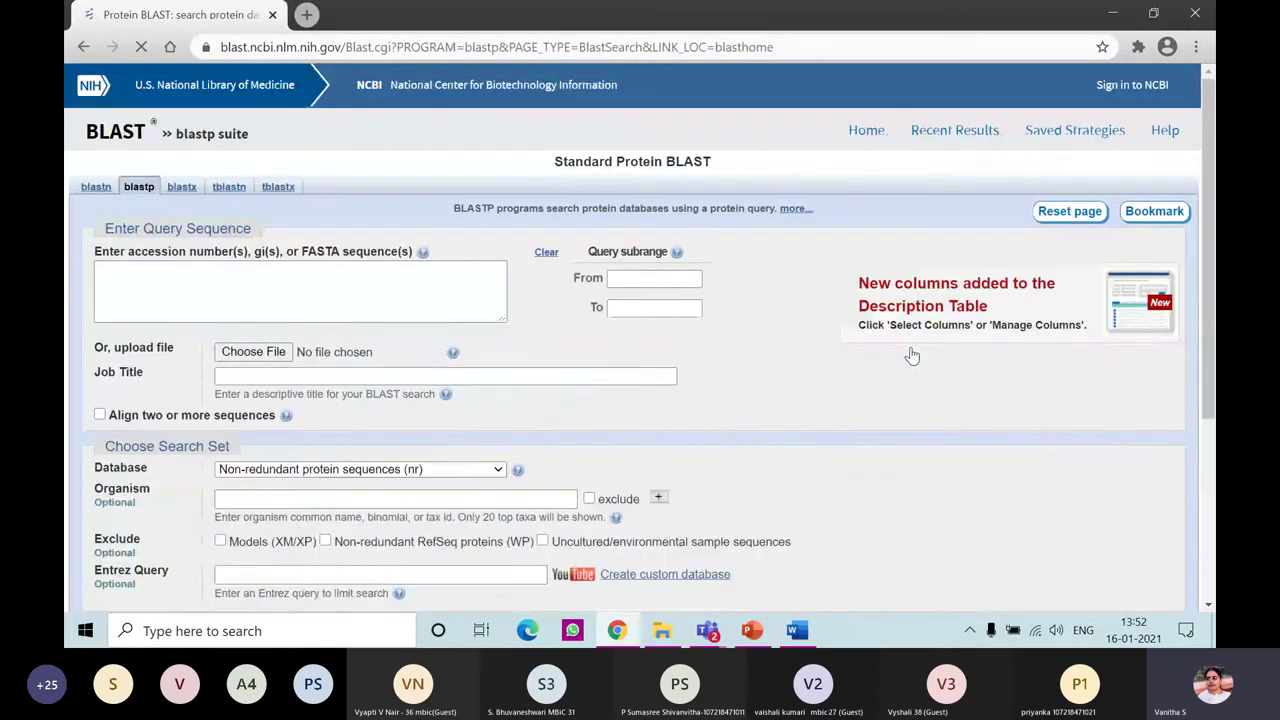
Enable the alignment of two or more sequences in the Protein BLAST form.
scroll(785, 389, down, 3)
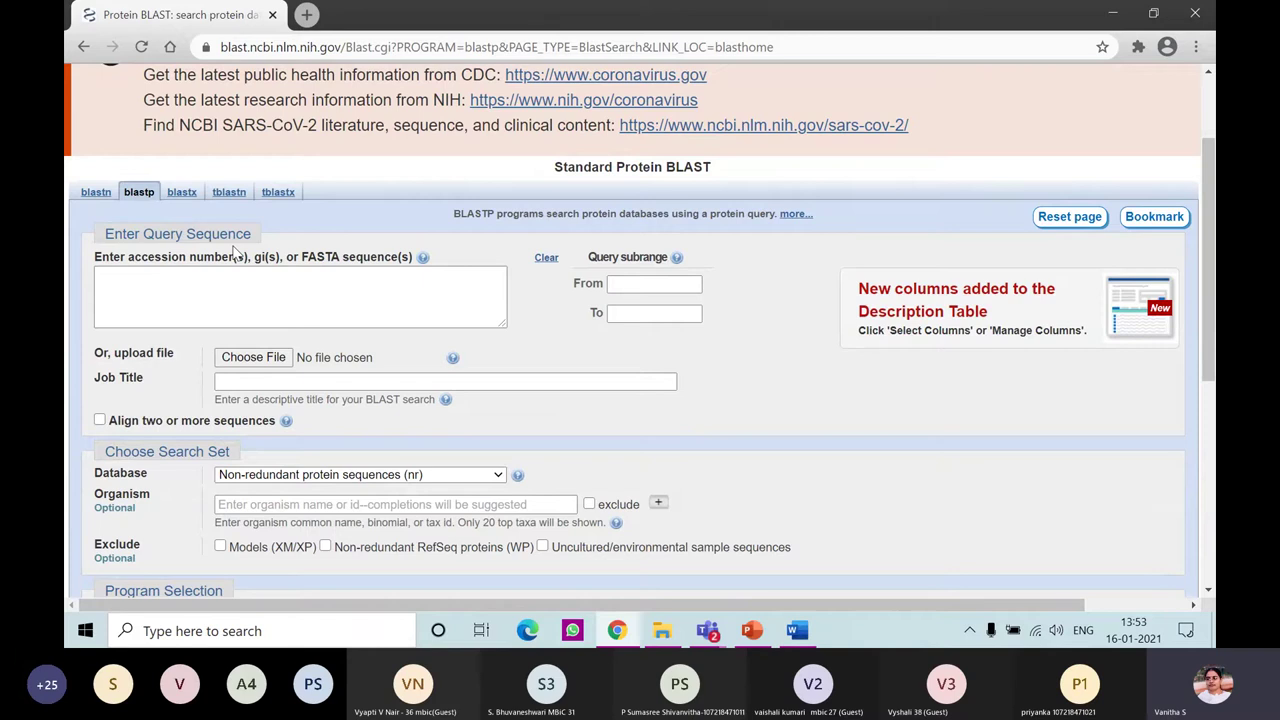
click(100, 421)
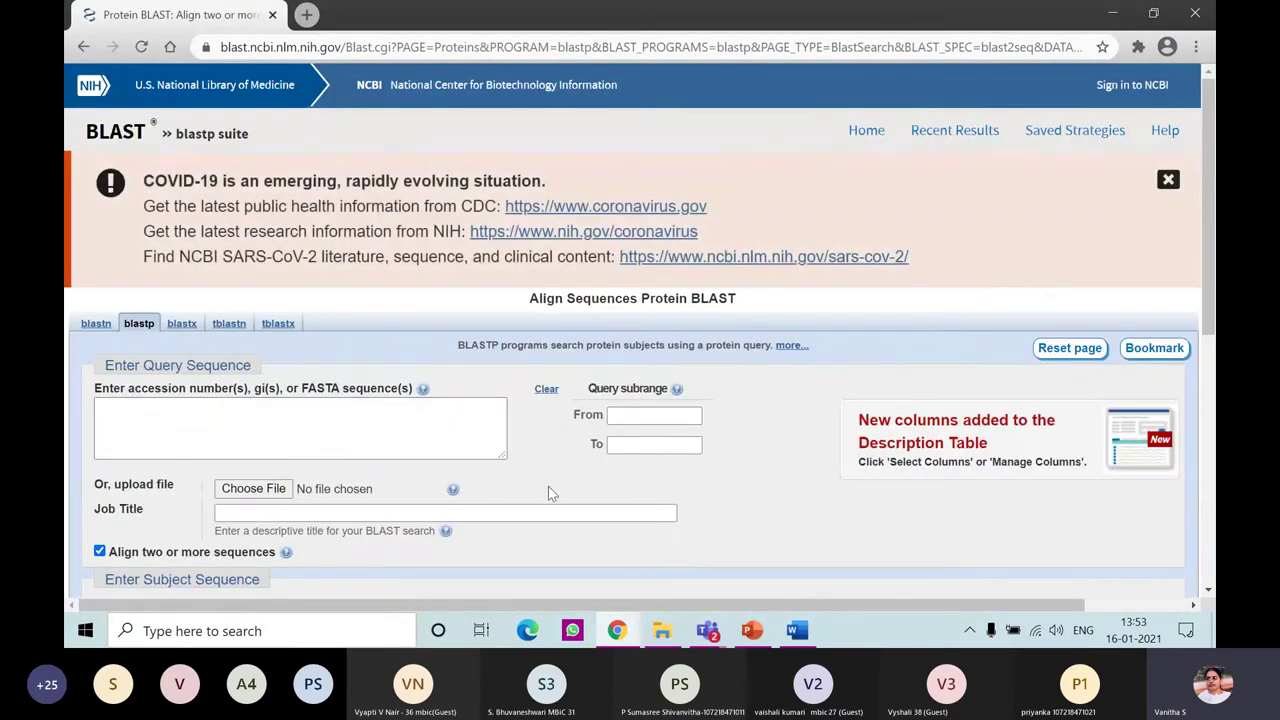
scroll(558, 488, down, 3)
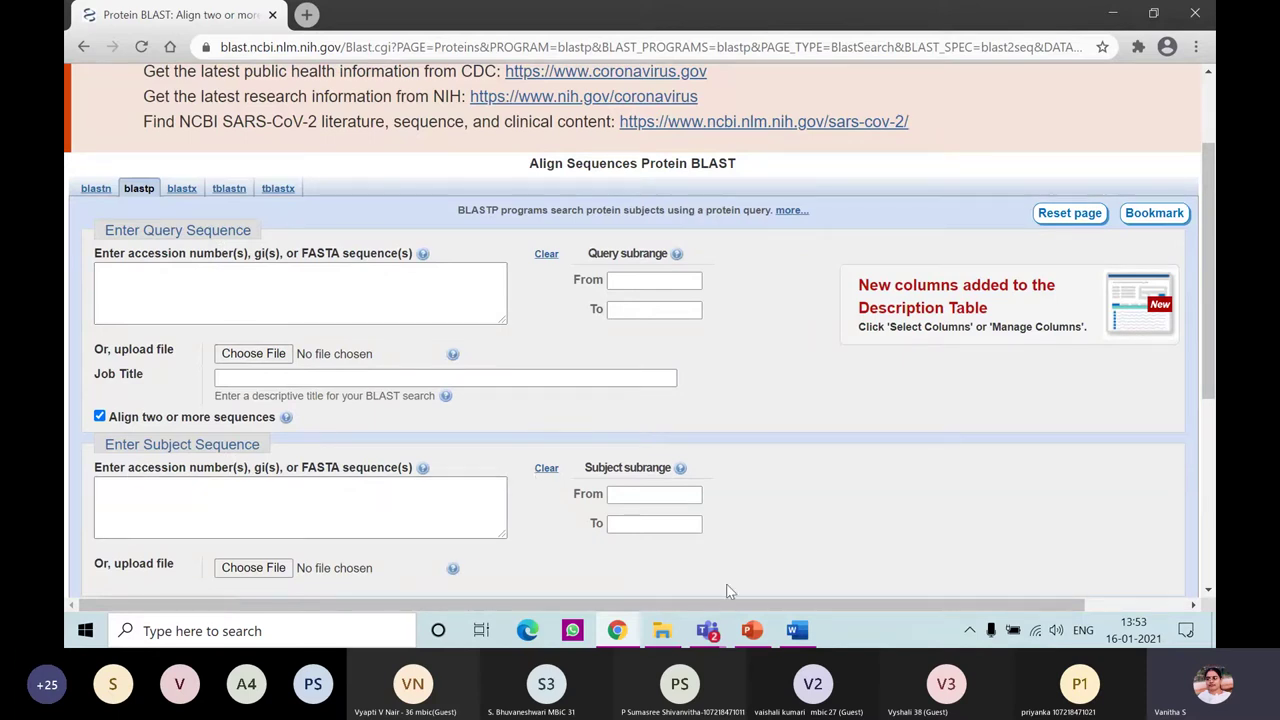
Copy the Homo sapiens insulin sequence from the Word document into the query sequence field of Protein BLAST.
mouse_move(800, 633)
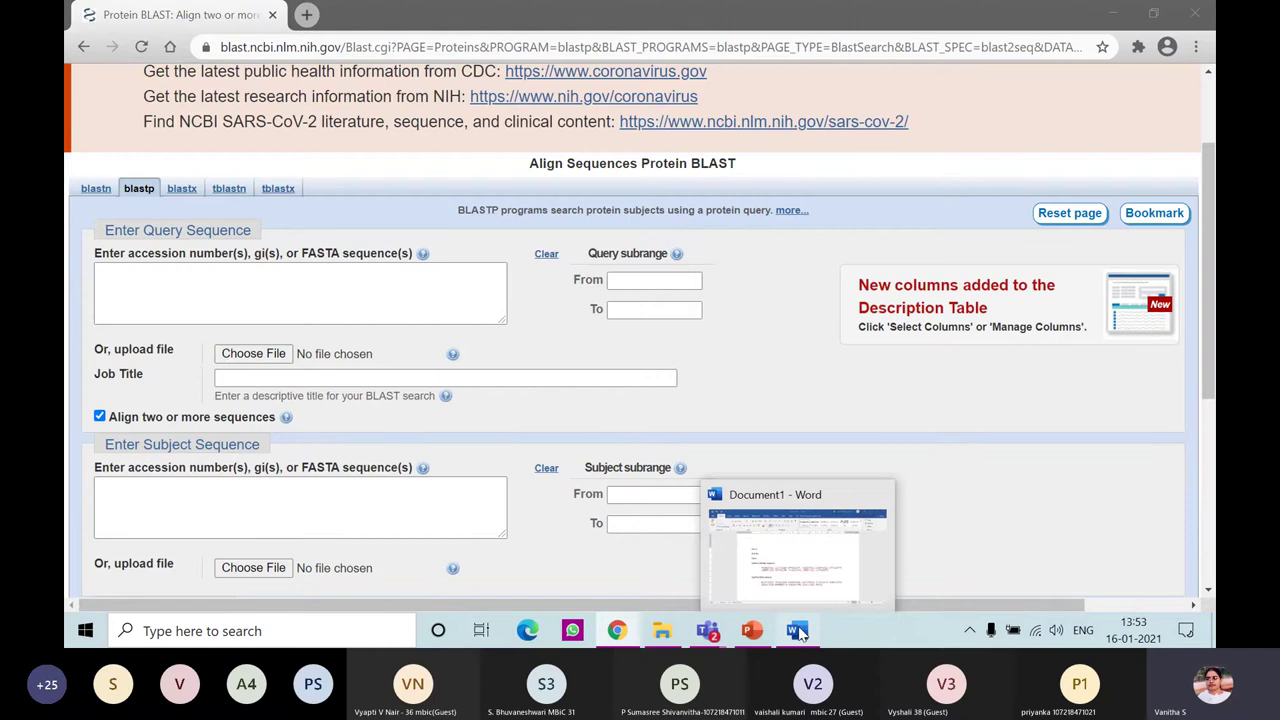
click(800, 633)
drag(401, 376, 840, 391)
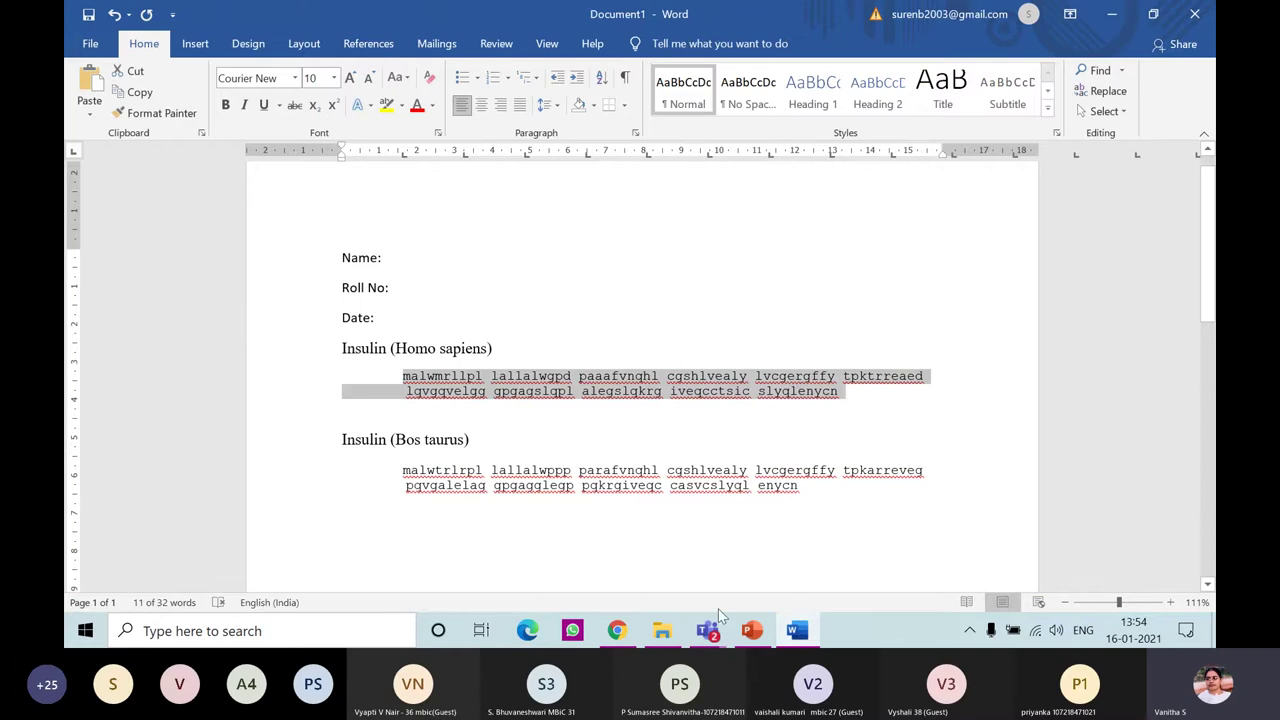
click(622, 628)
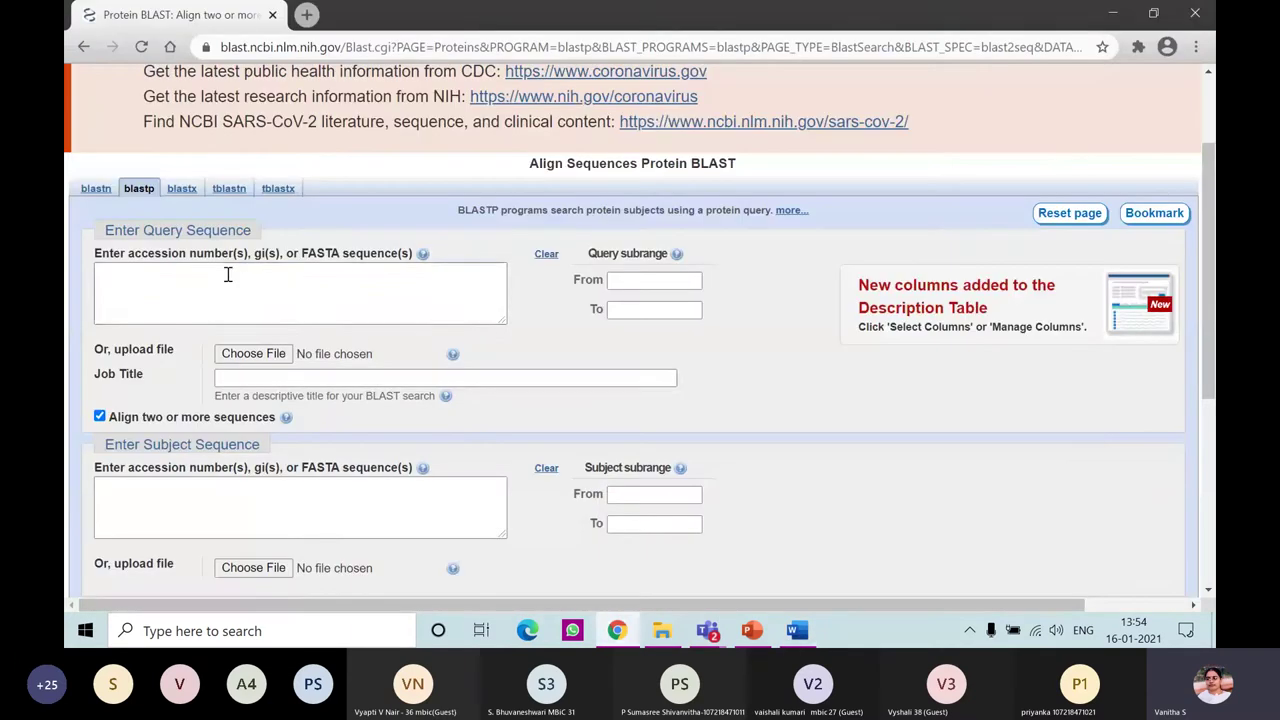
click(228, 274)
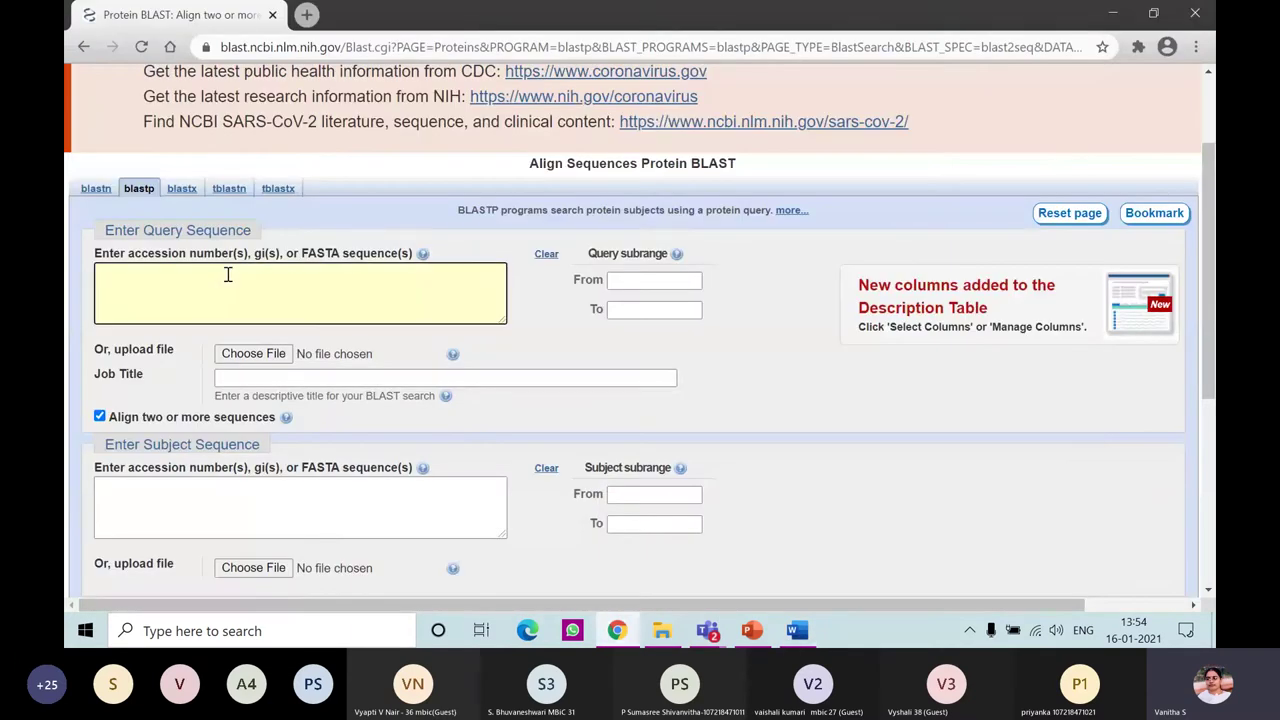
key(ctrl+v)
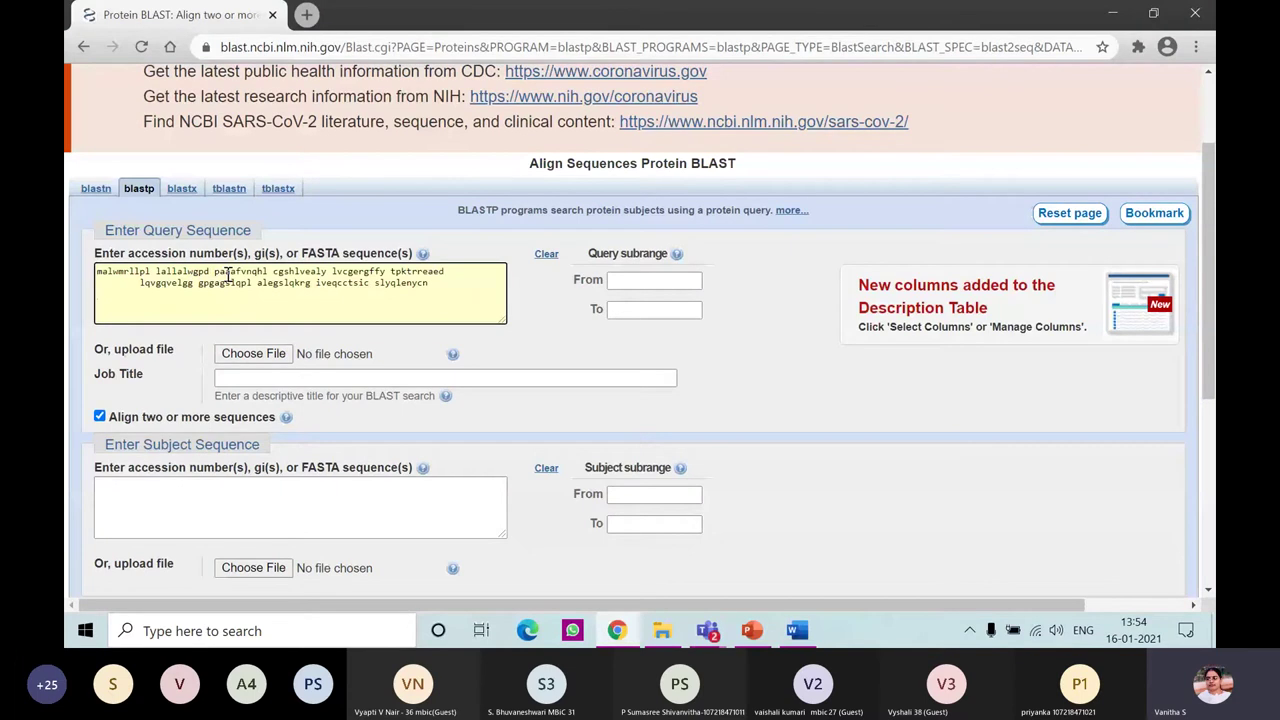
Copy the Bos taurus insulin sequence from the Word document into the subject sequence field of Protein BLAST.
click(314, 499)
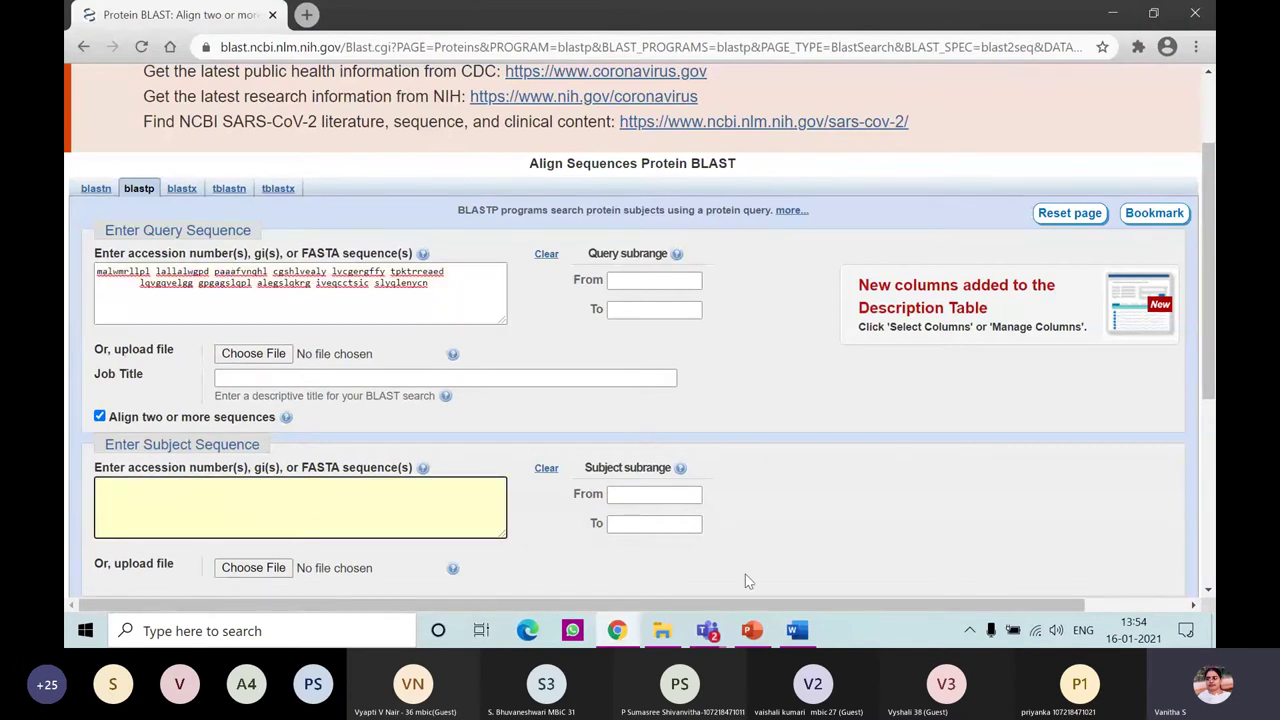
click(797, 630)
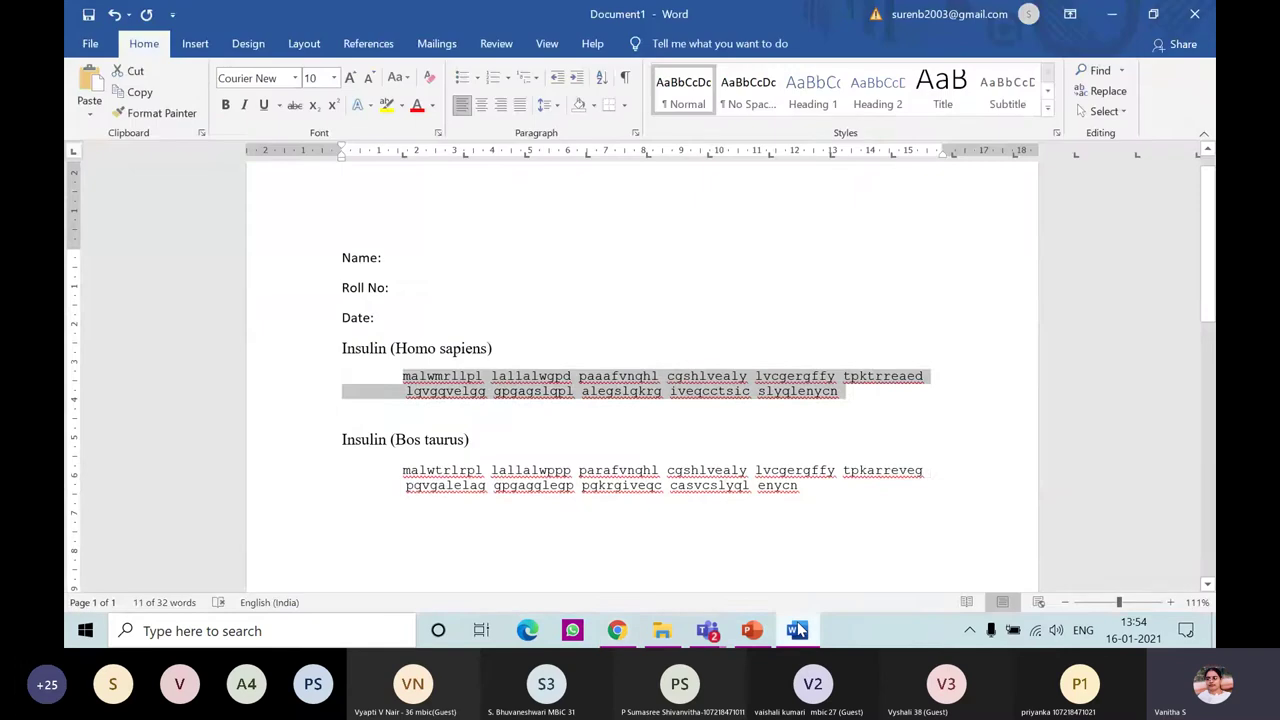
triple_click(400, 483)
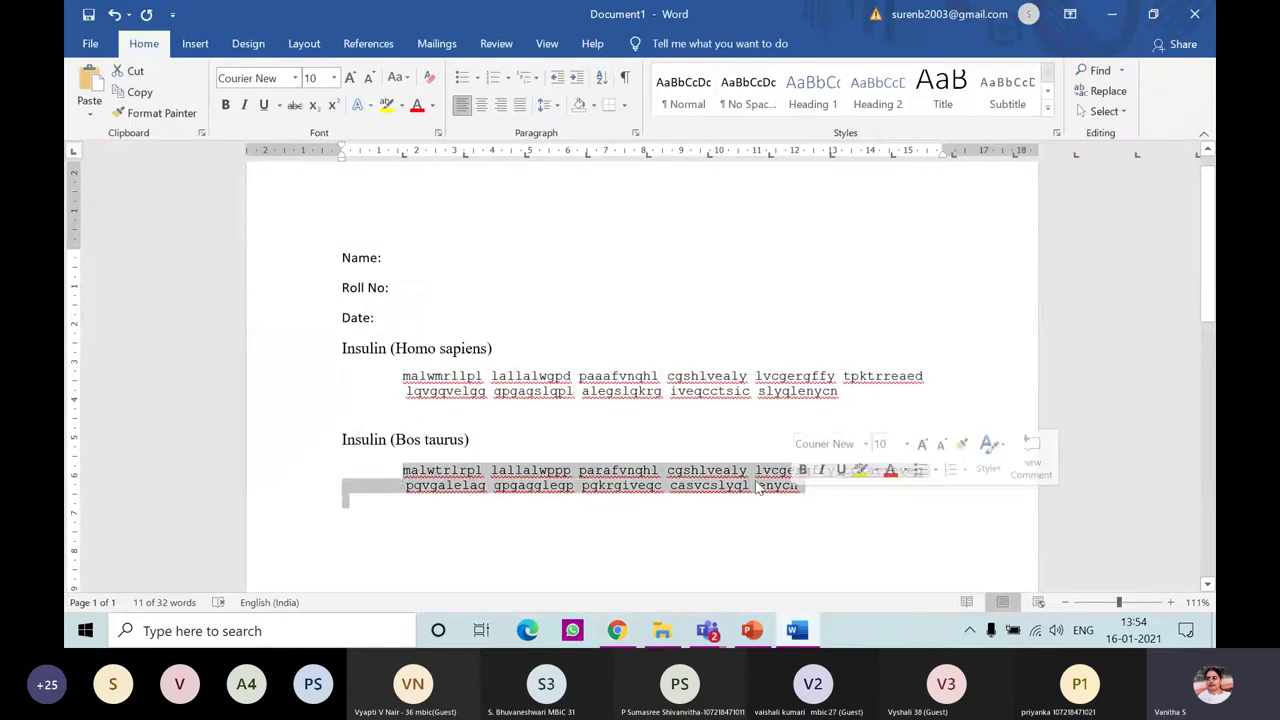
click(618, 630)
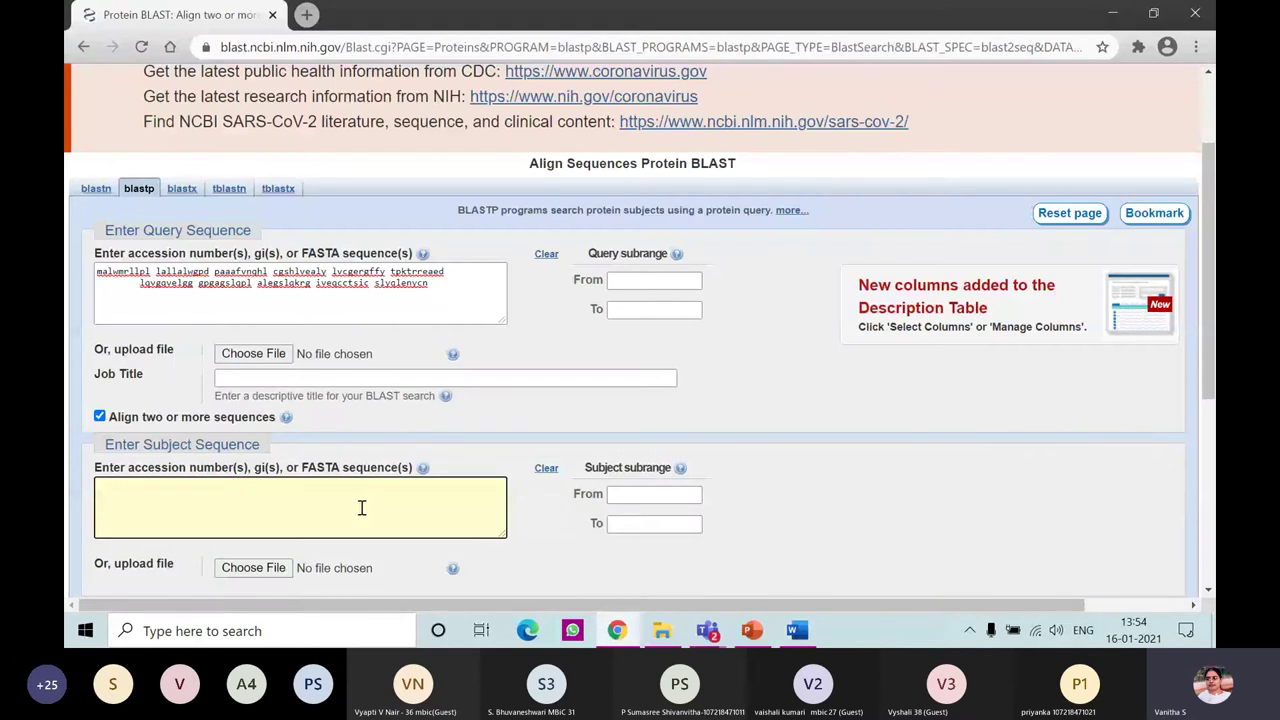
text(malwtrlrpl lallalwppp parafvnqhl cgshlvealy lvcgergffy tpkarreveg pqvgalelag gpgagglegp pqkrgiveqc casvcslyql enycn)
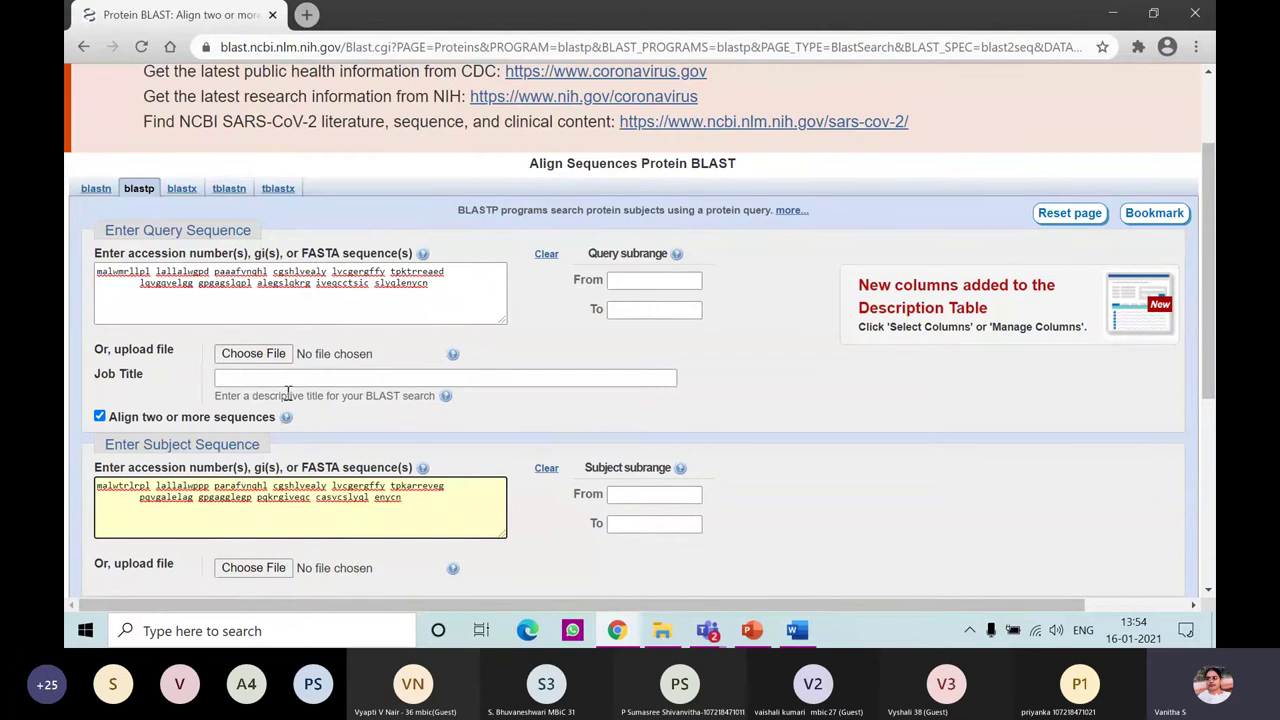
Run the protein-protein BLAST alignment of the two insulin sequences.
scroll(350, 496, down, 3)
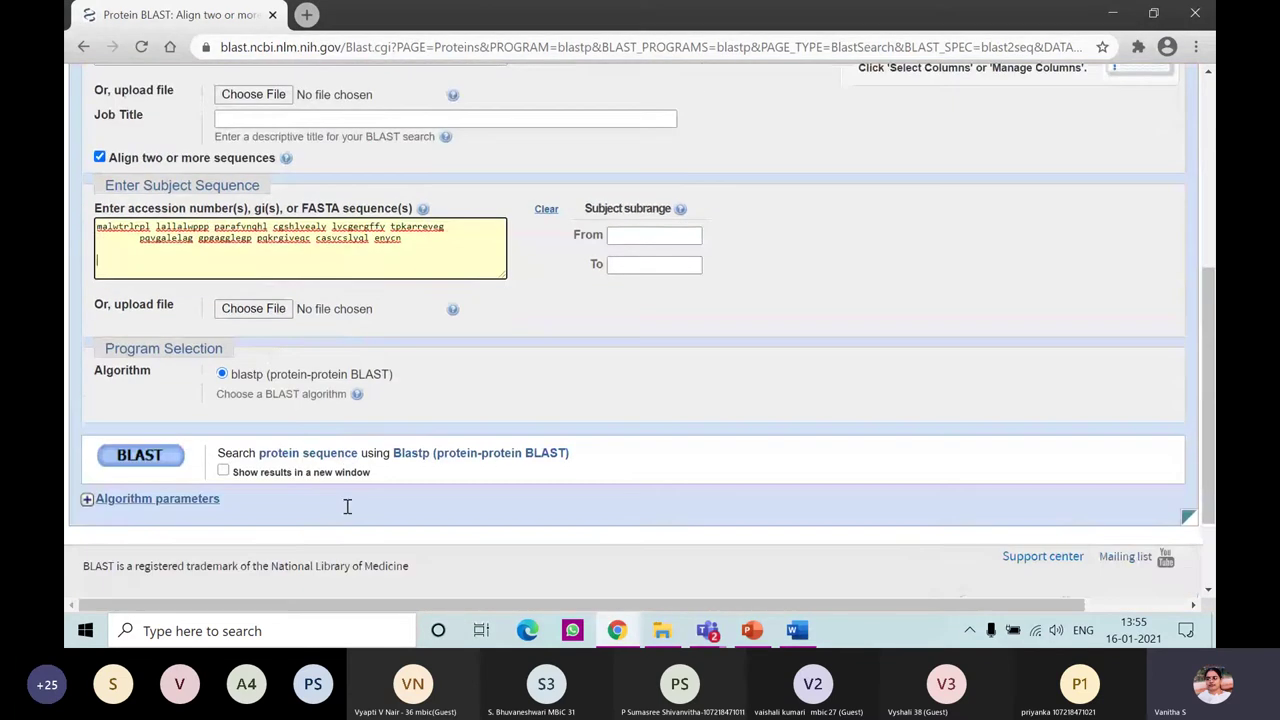
click(150, 448)
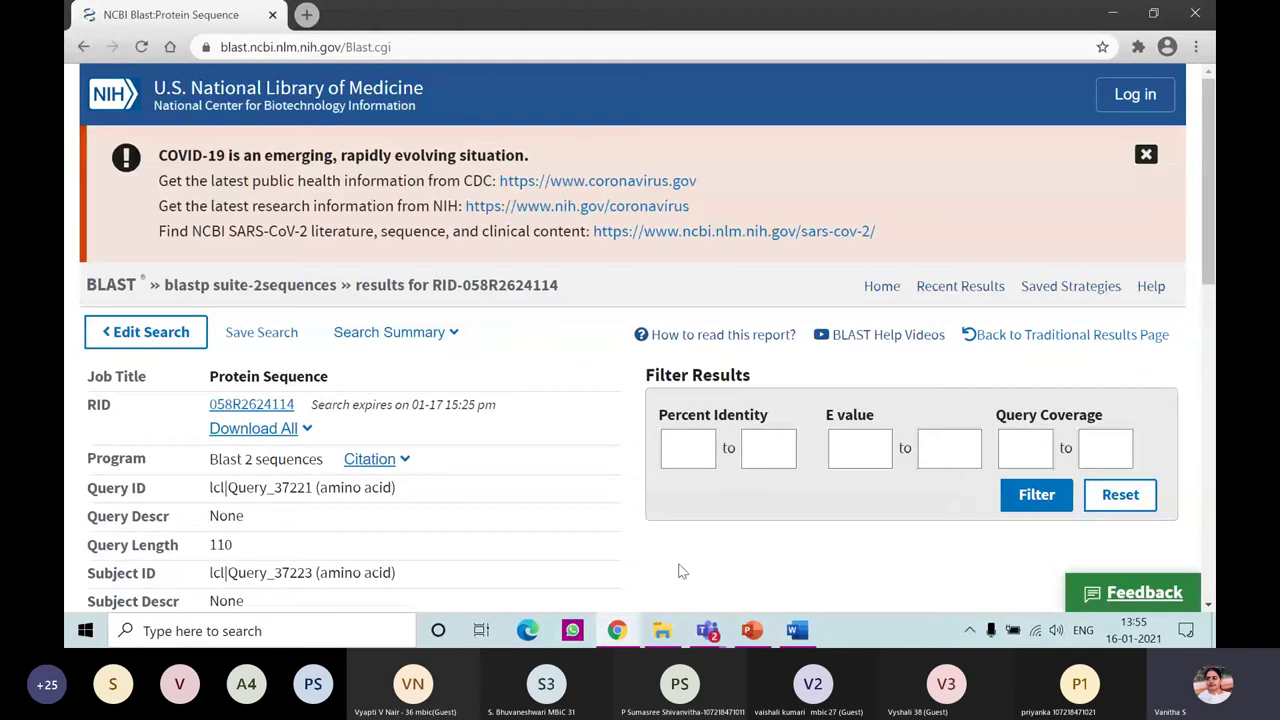
Examine the search details and the table of significant alignments on the BLAST results page.
scroll(679, 571, down, 1)
scroll(679, 571, down, 2)
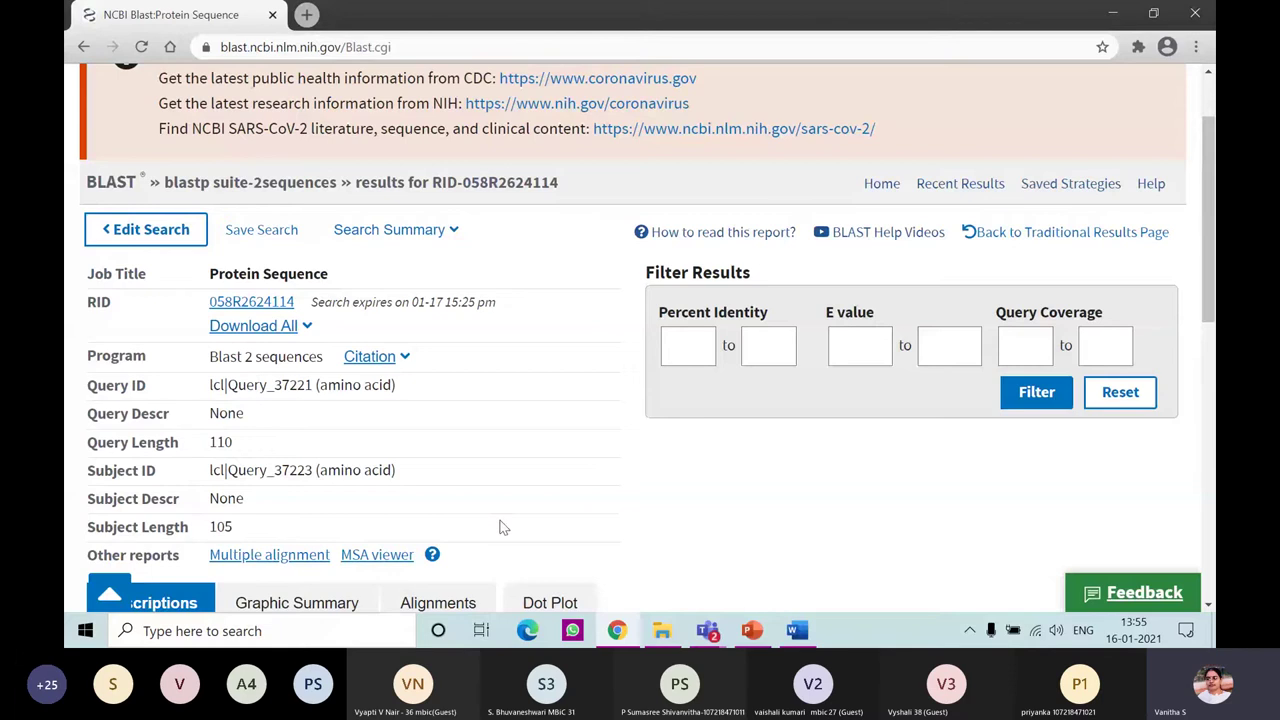
scroll(594, 537, down, 3)
scroll(594, 541, down, 3)
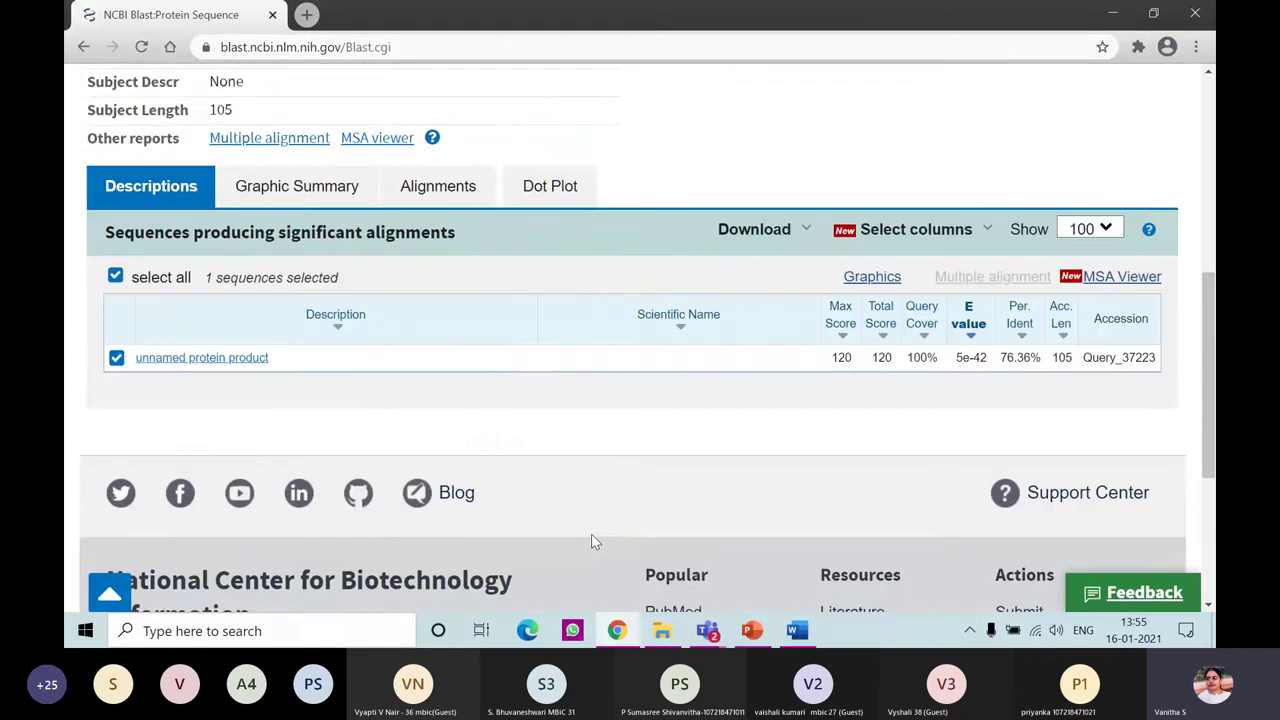
scroll(594, 541, down, 3)
scroll(594, 541, up, 4)
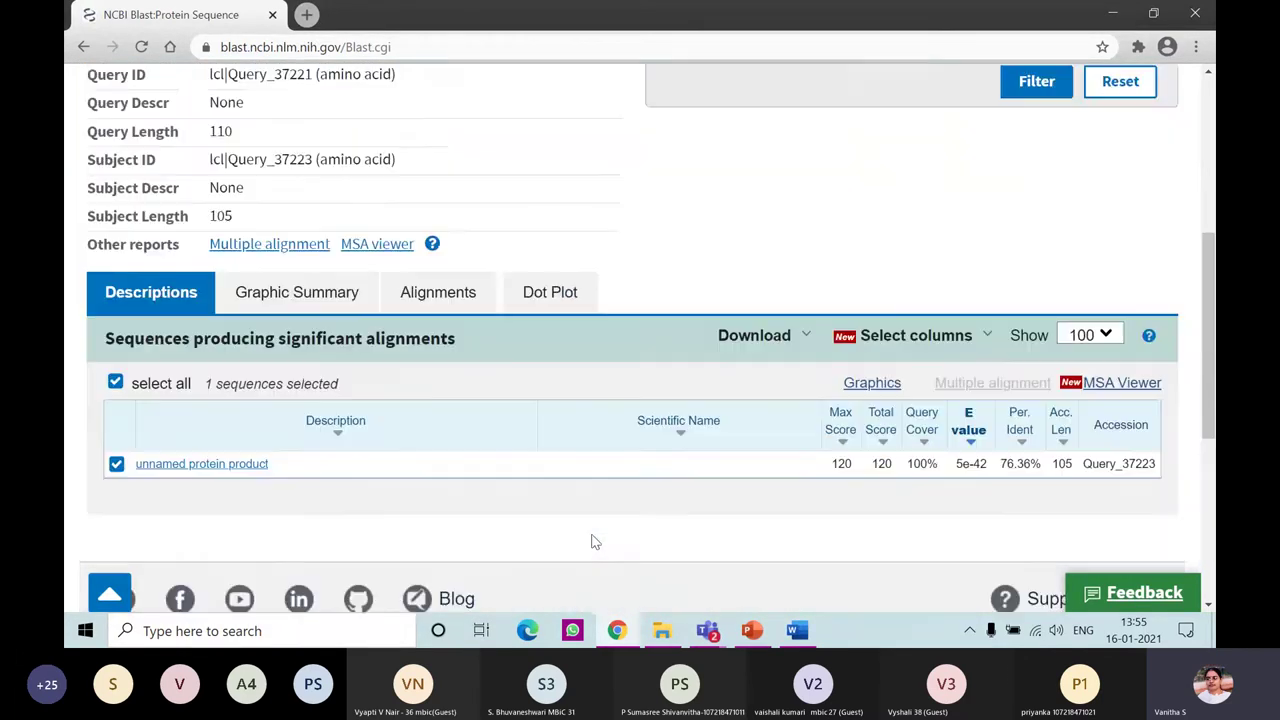
scroll(594, 541, down, 2)
scroll(594, 541, up, 1)
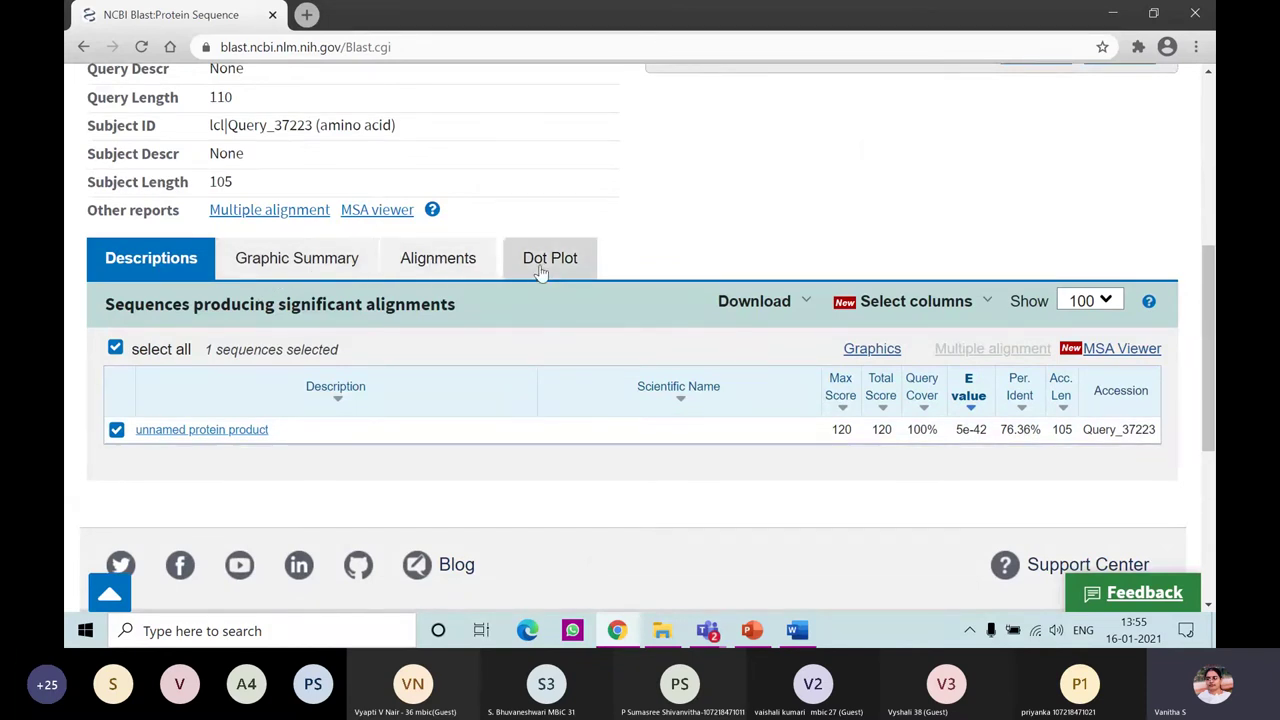
Display the BLAST graphic summary, and in Word add the lines "Results" and "1. Graphic summary" below the Bos taurus sequence.
click(296, 261)
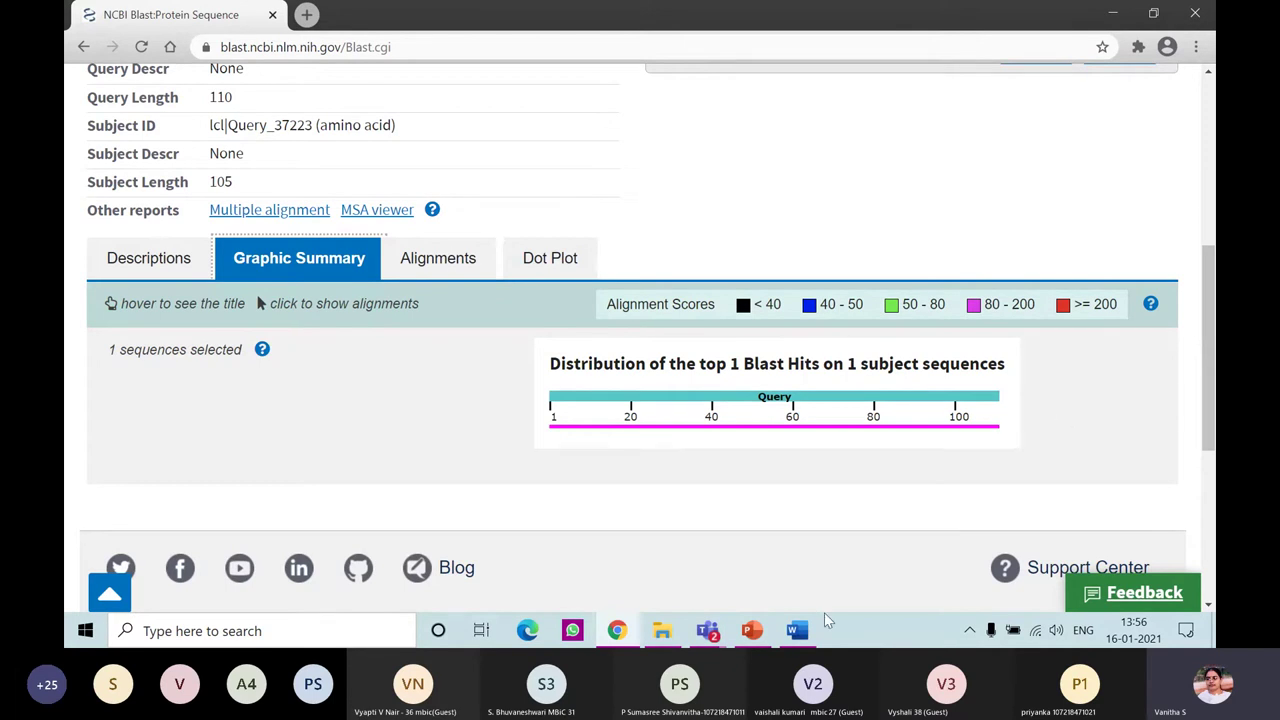
mouse_move(797, 632)
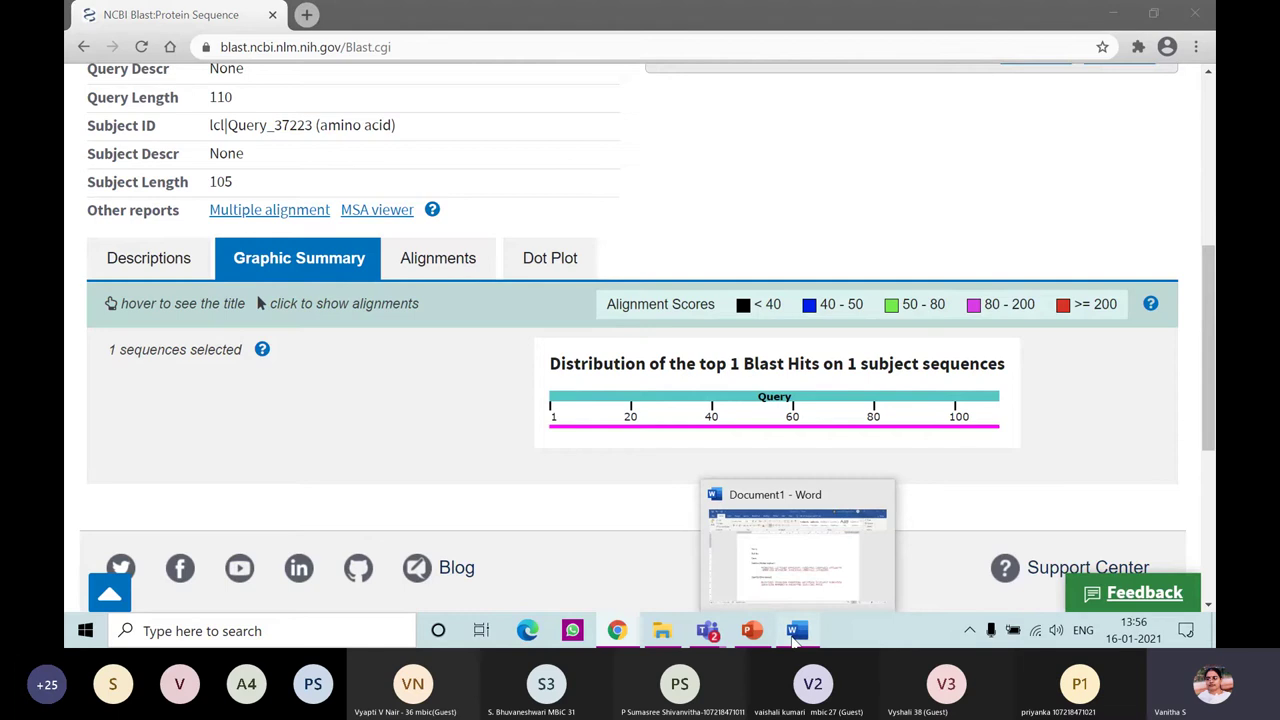
click(797, 632)
click(809, 506)
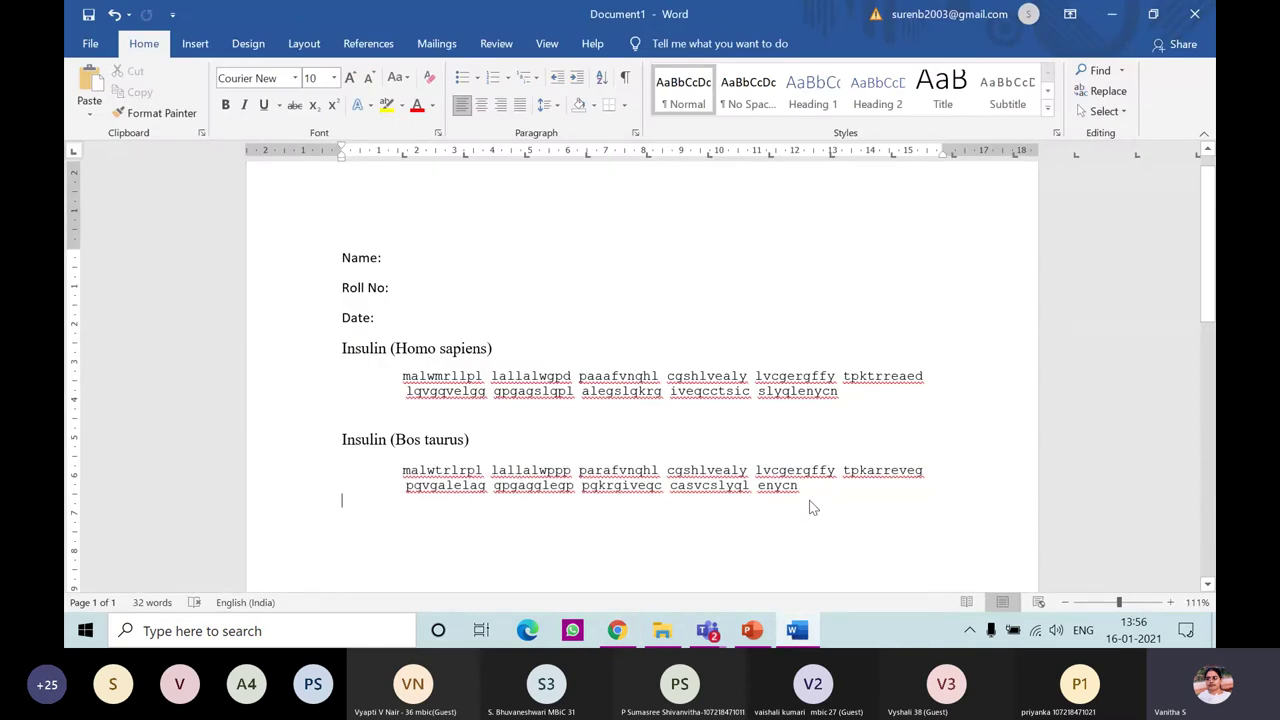
key(Return)
text(Results )
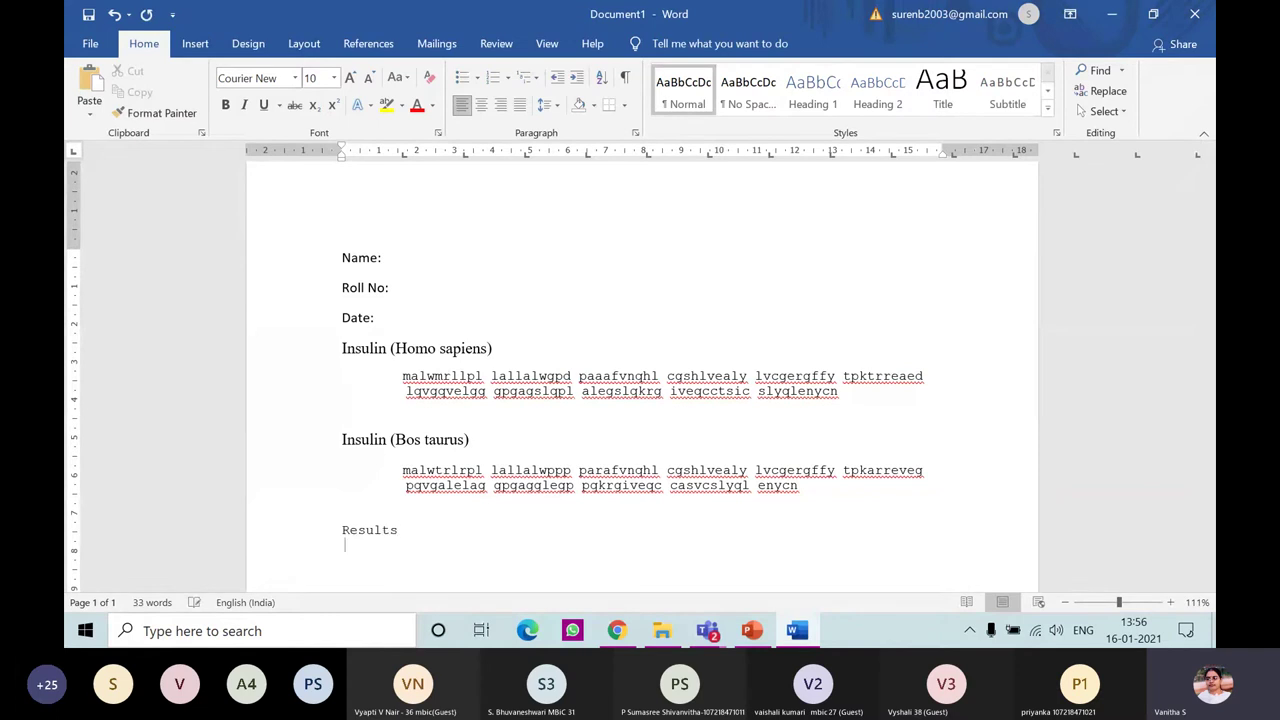
text(1. Graphic summary)
key(Return)
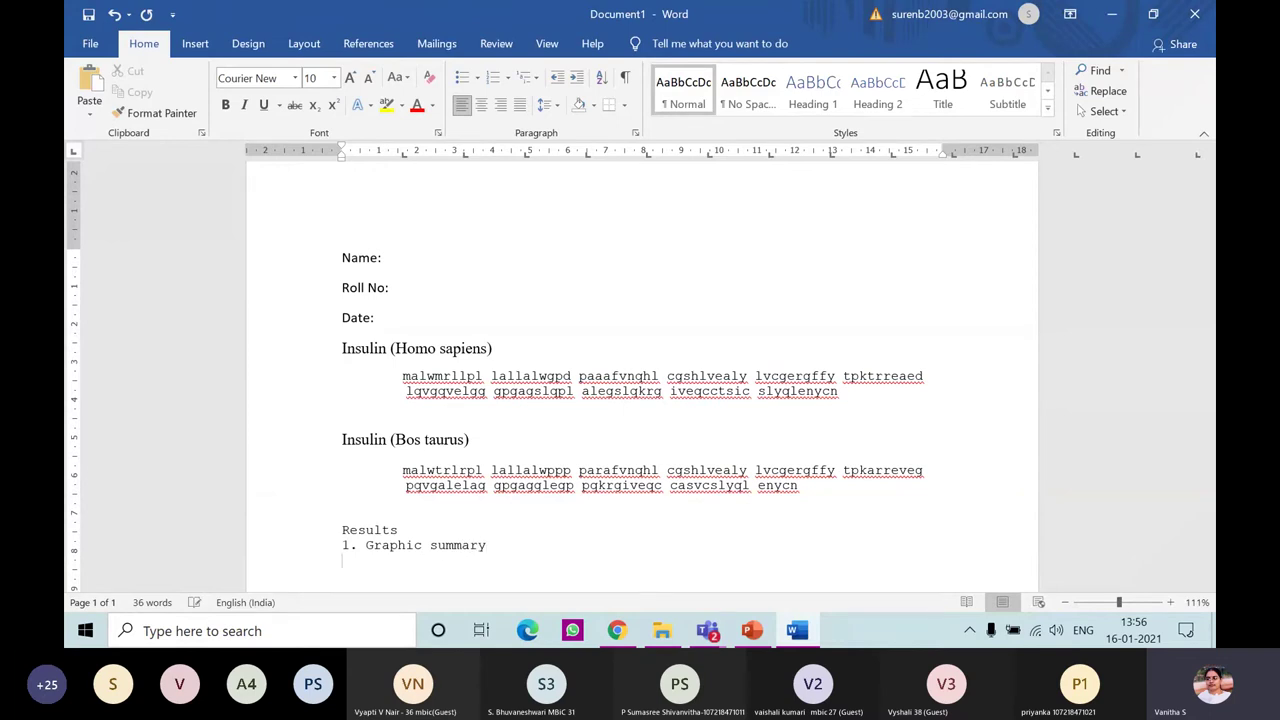
Paste the screenshot of the BLAST graphic summary under its heading in the document.
key(ctrl+v)
scroll(810, 508, down, 2)
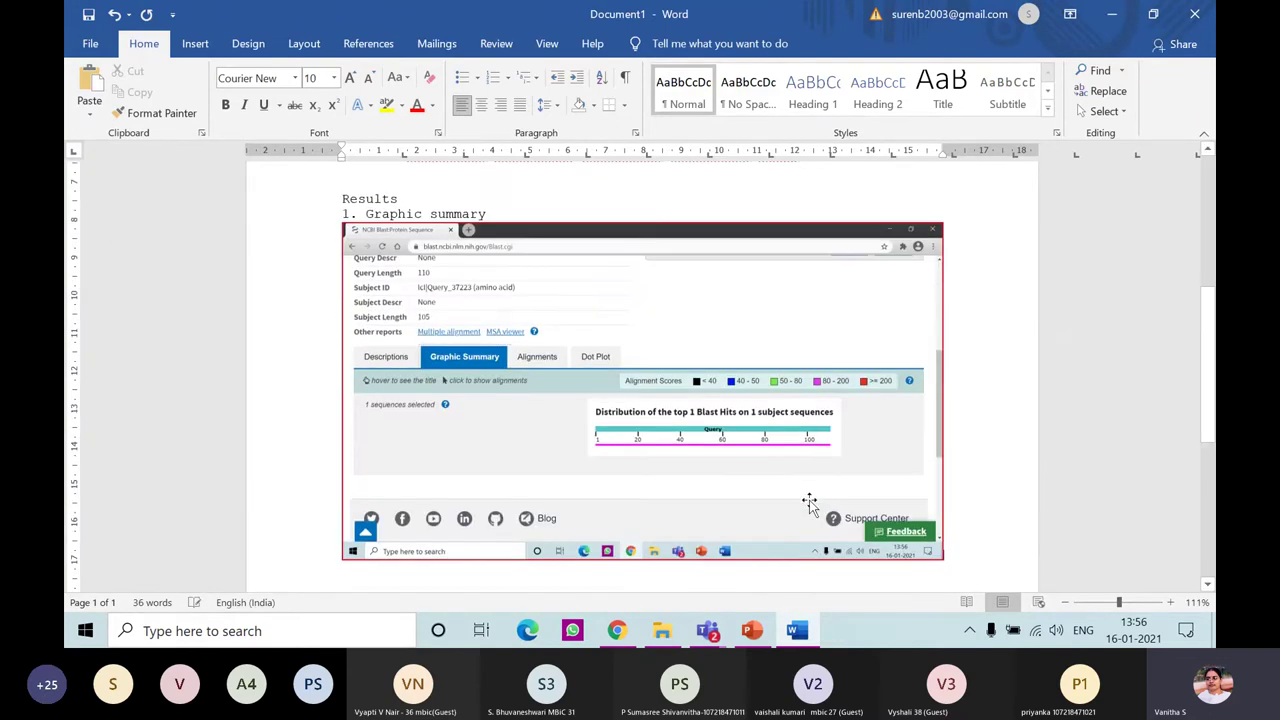
click(788, 460)
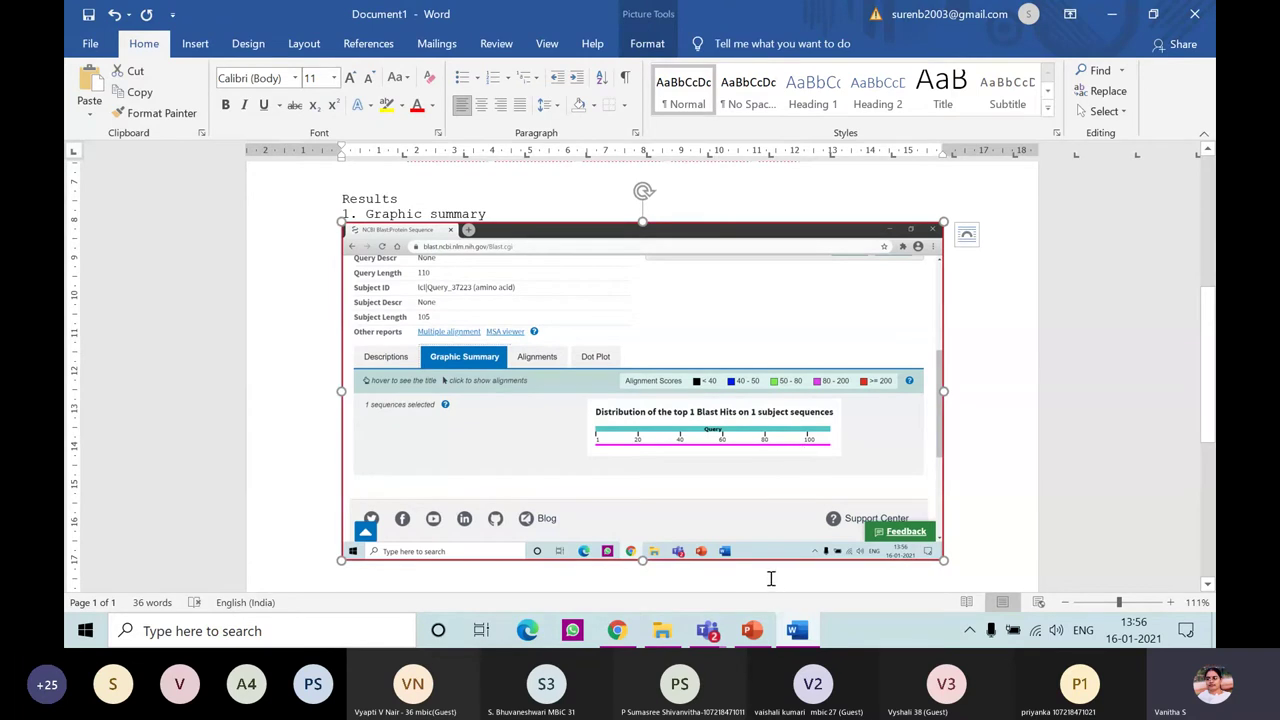
scroll(771, 578, down, 3)
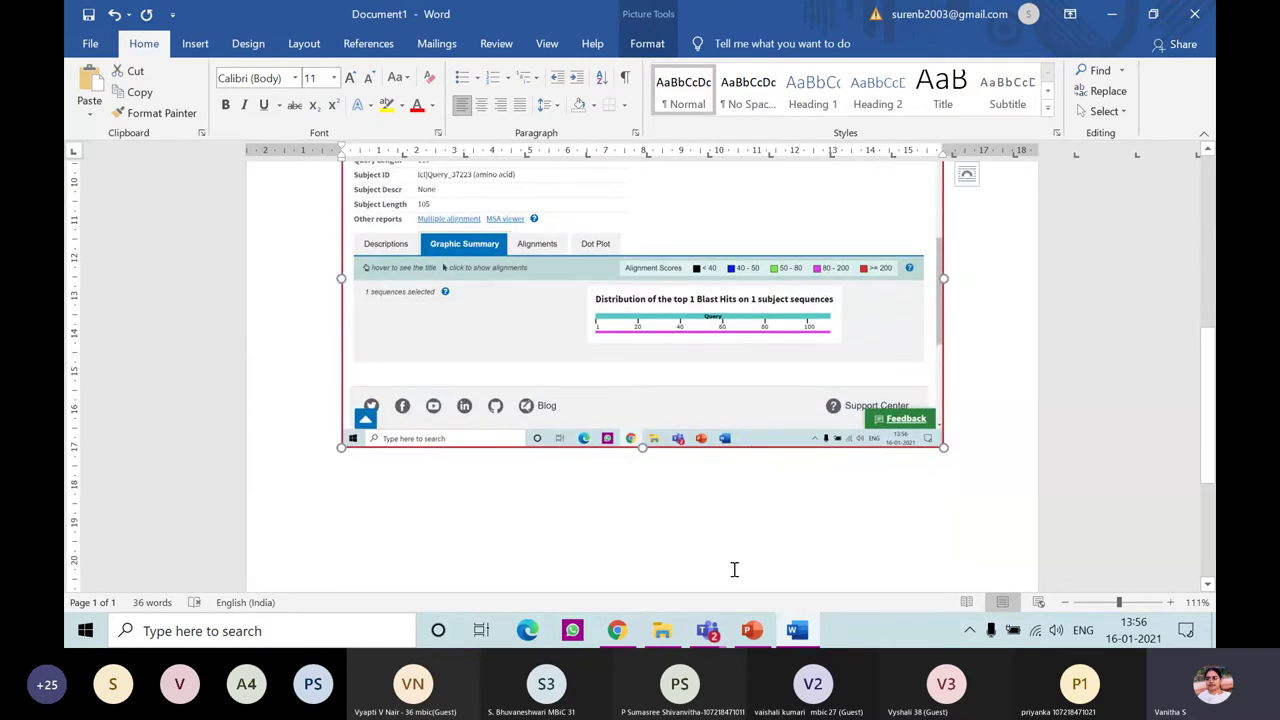
Switch to Chrome and display the full pairwise alignment of the two sequences in the BLAST results.
click(616, 630)
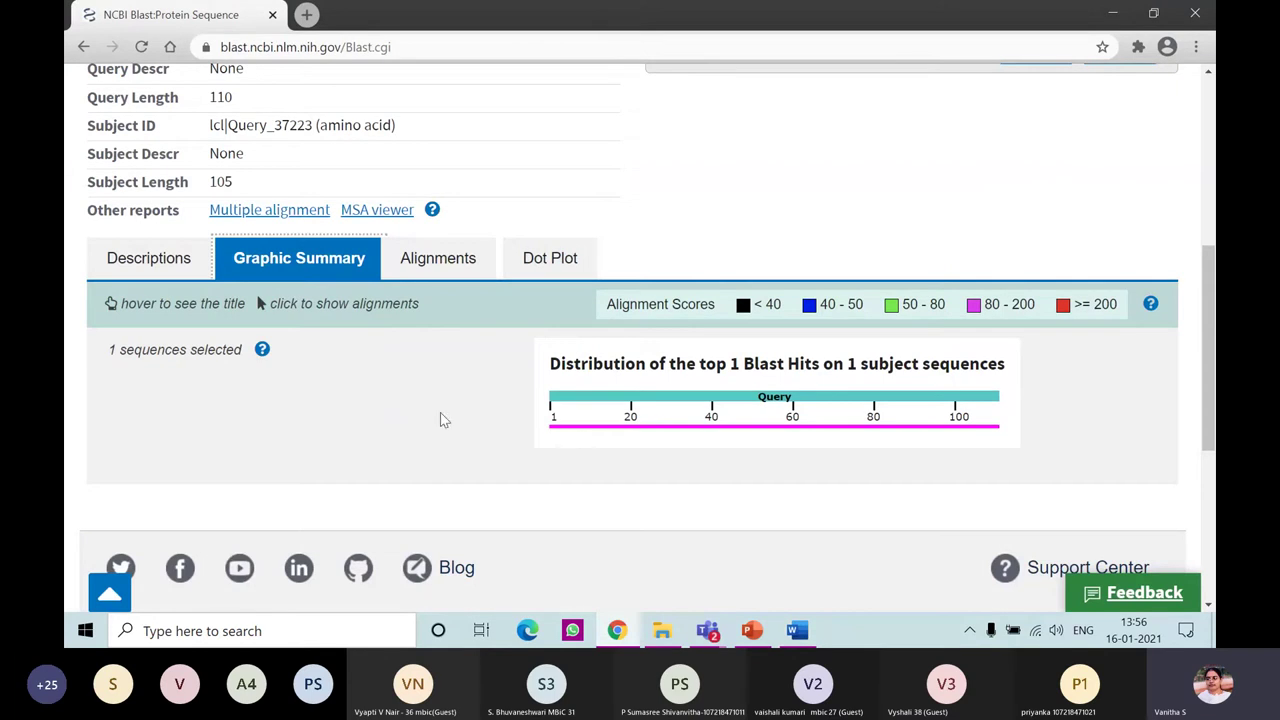
click(432, 262)
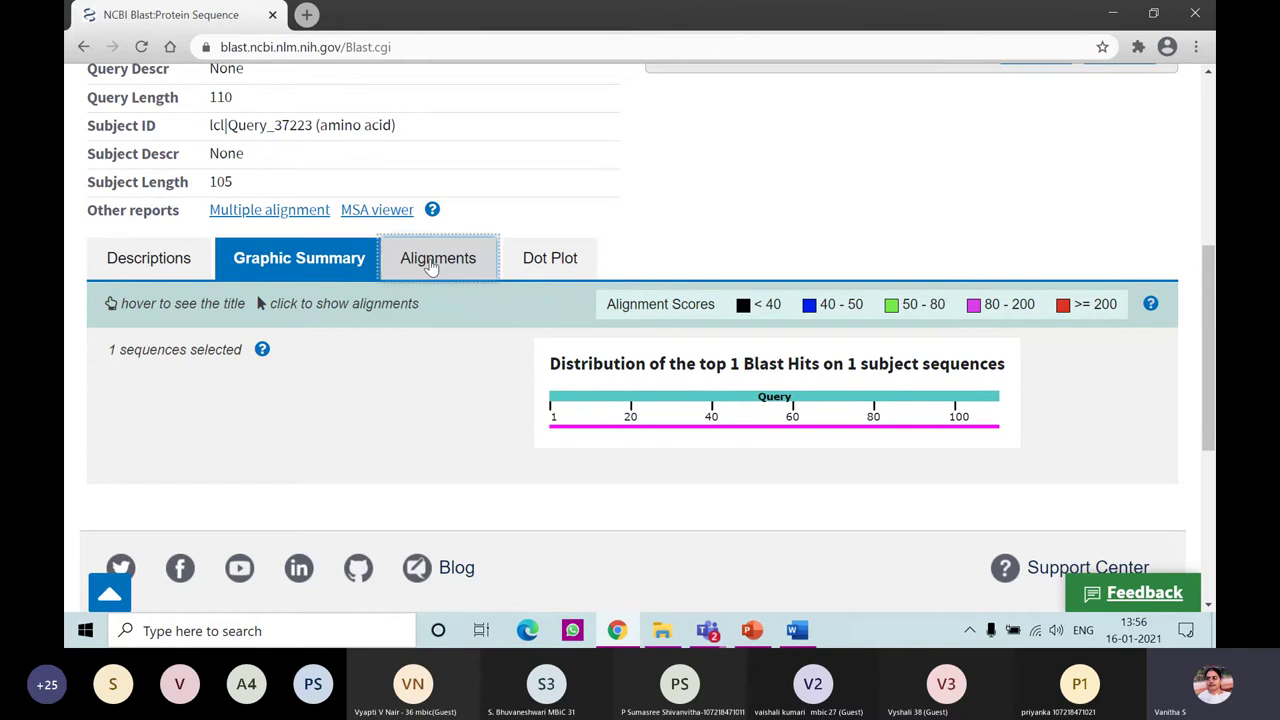
scroll(820, 539, down, 1)
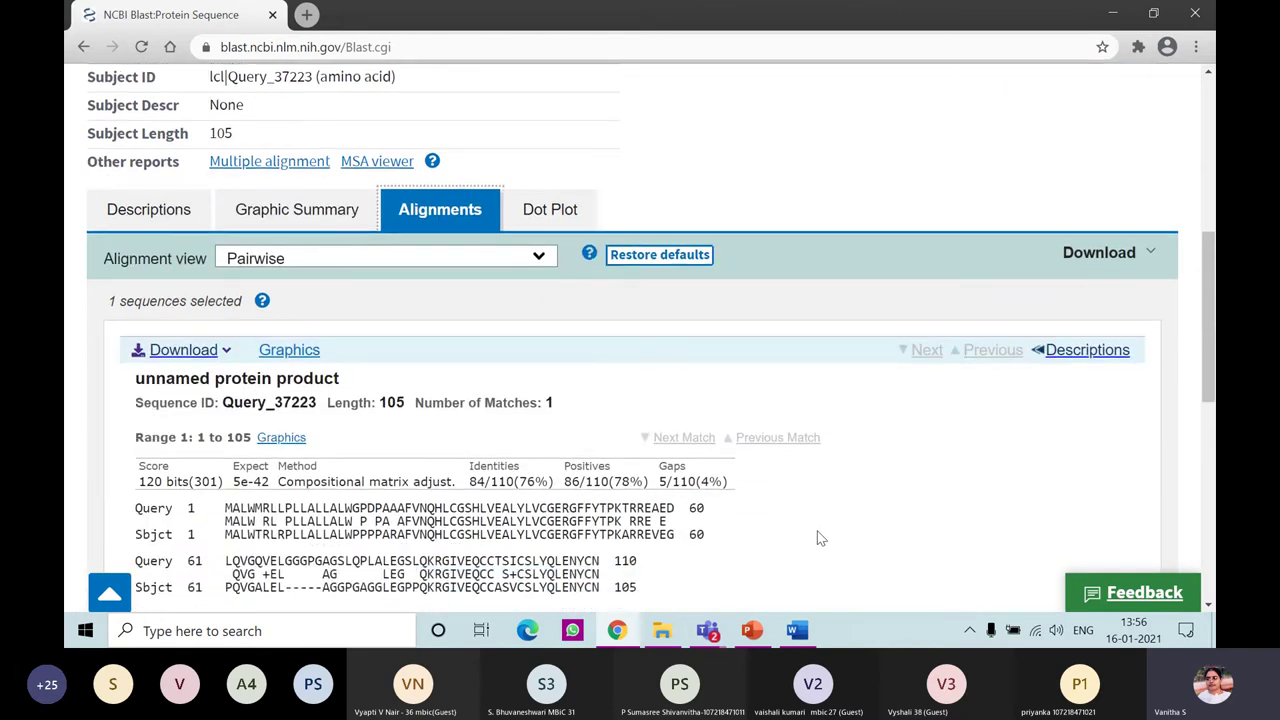
scroll(820, 539, down, 2)
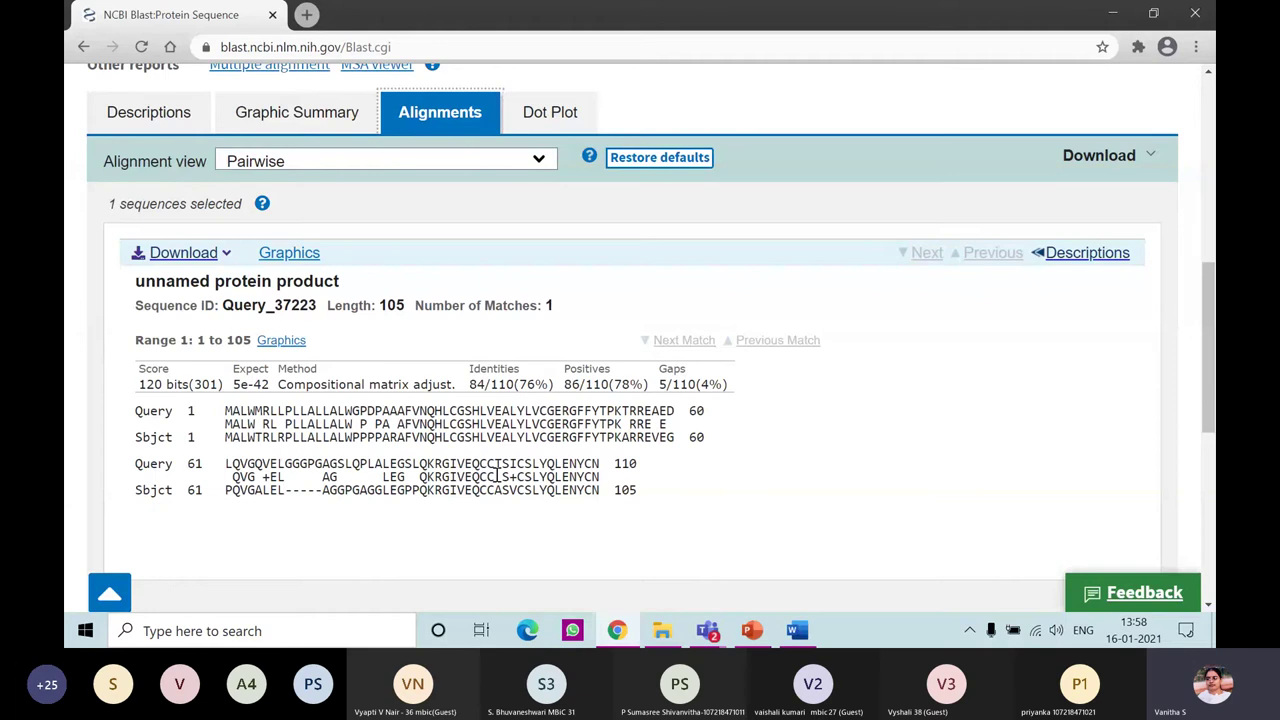
In Word, add the heading "2. Alignments" below the graphic summary image and paste the alignment screenshot under it.
click(796, 630)
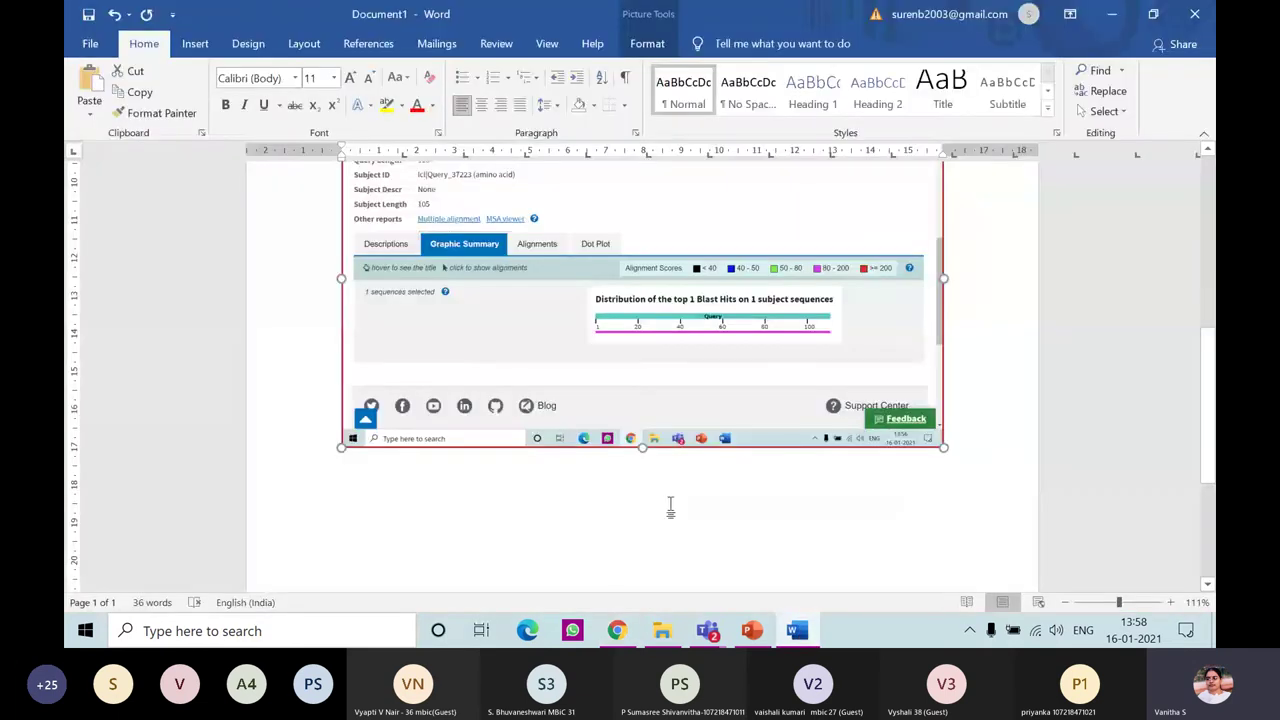
click(670, 507)
text(2. )
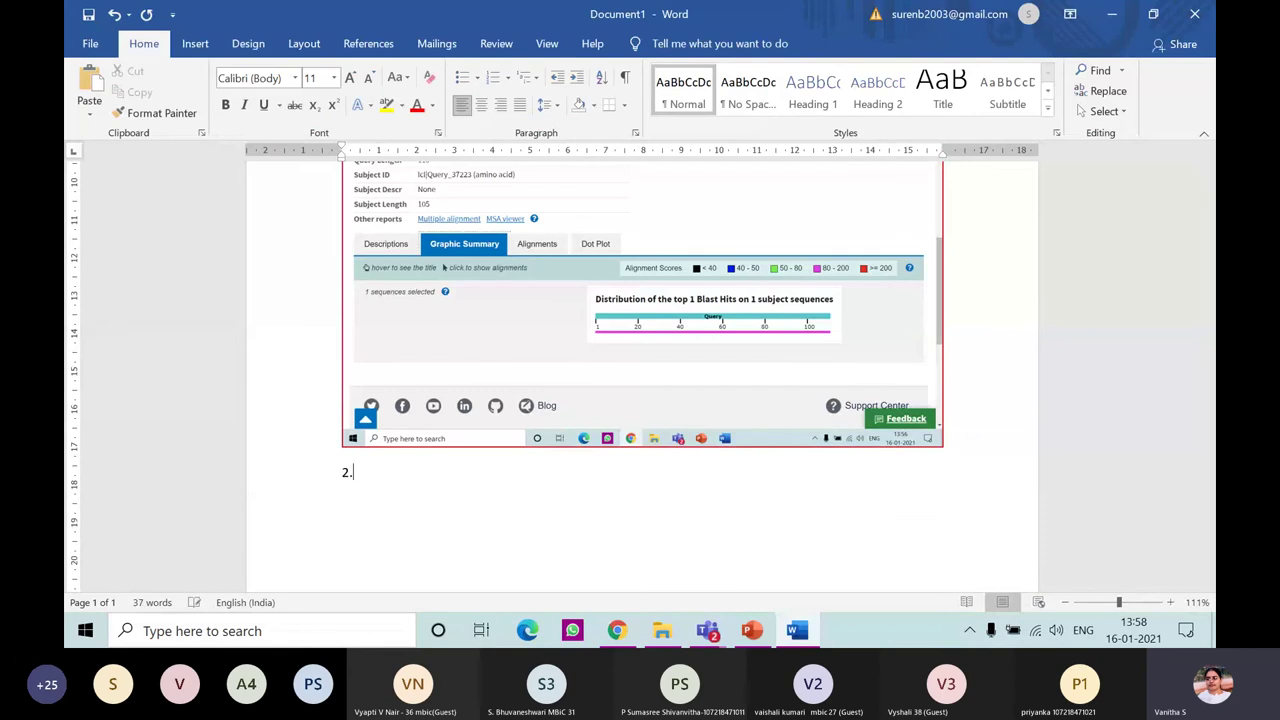
text(Alignments)
key(Return)
key(ctrl+v)
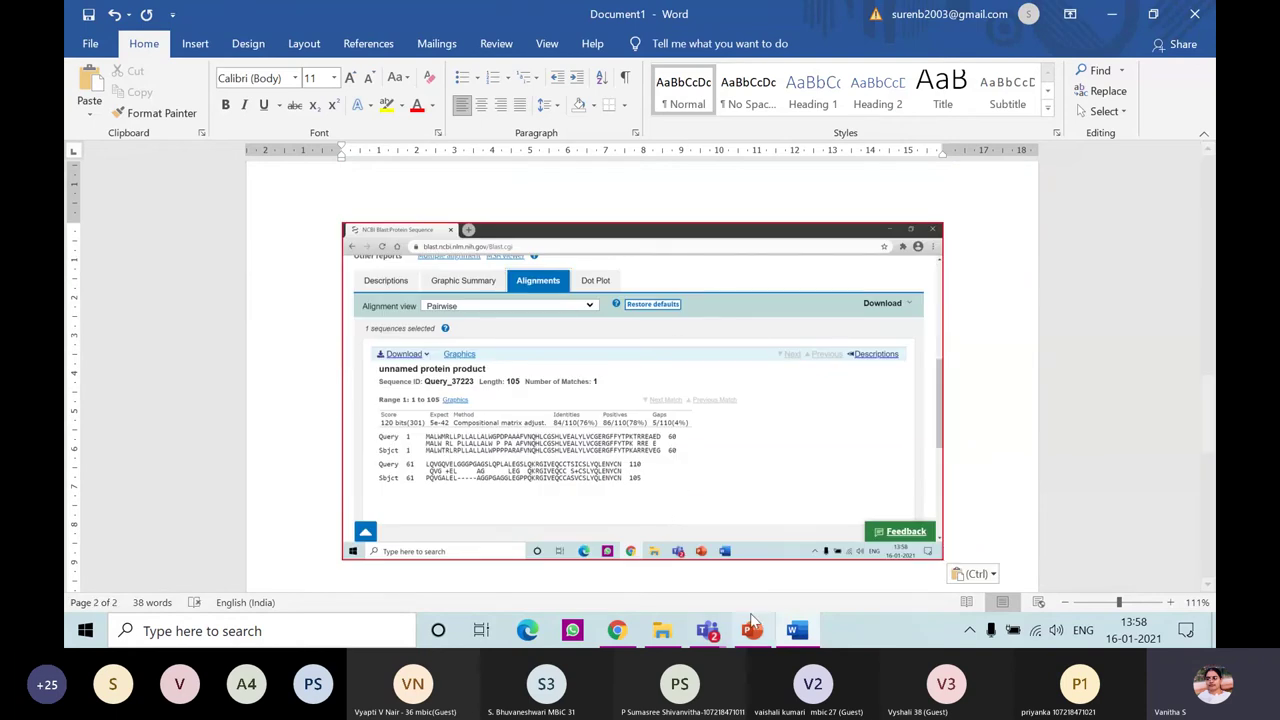
Switch to Chrome and display the dot plot of the two insulin sequences.
click(620, 632)
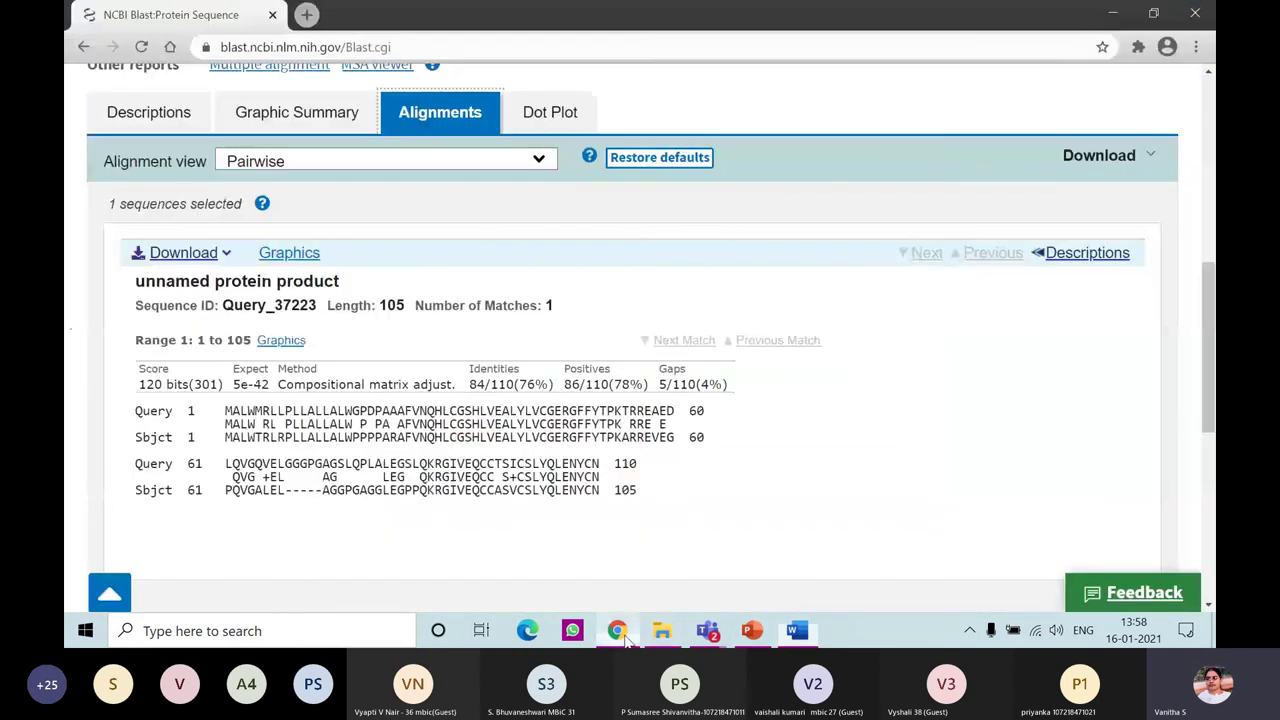
scroll(553, 133, up, 1)
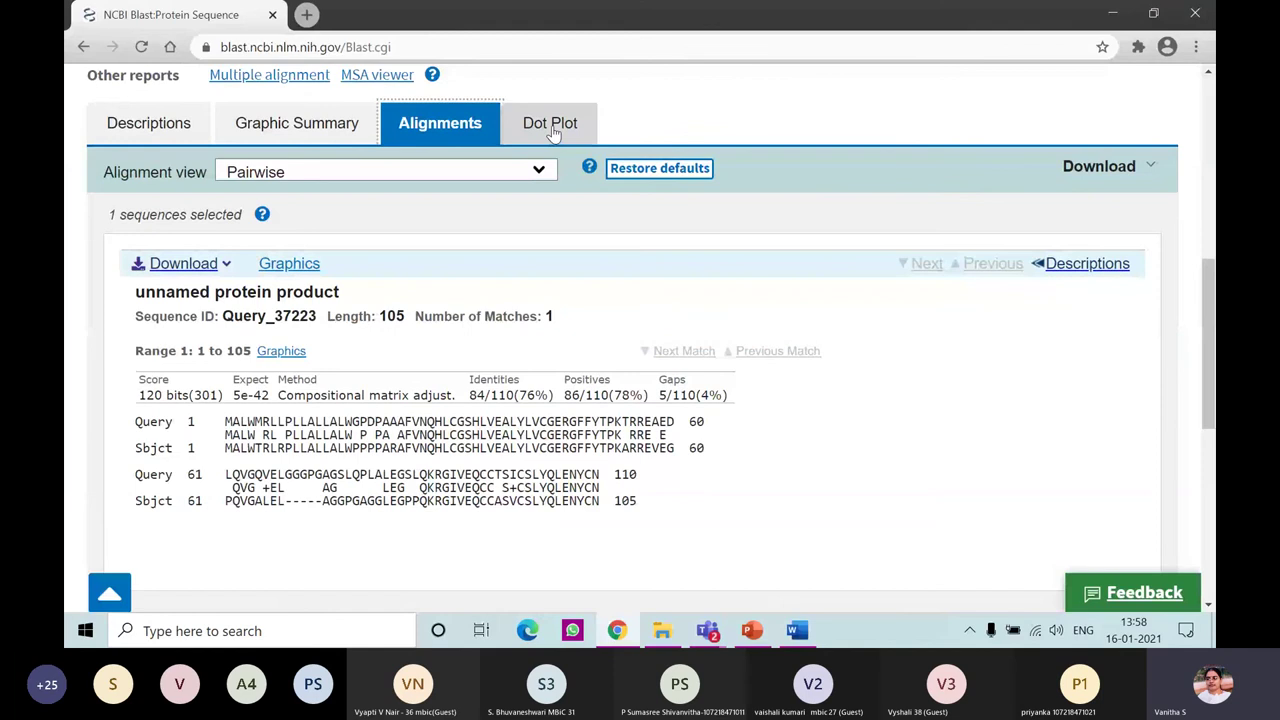
click(553, 133)
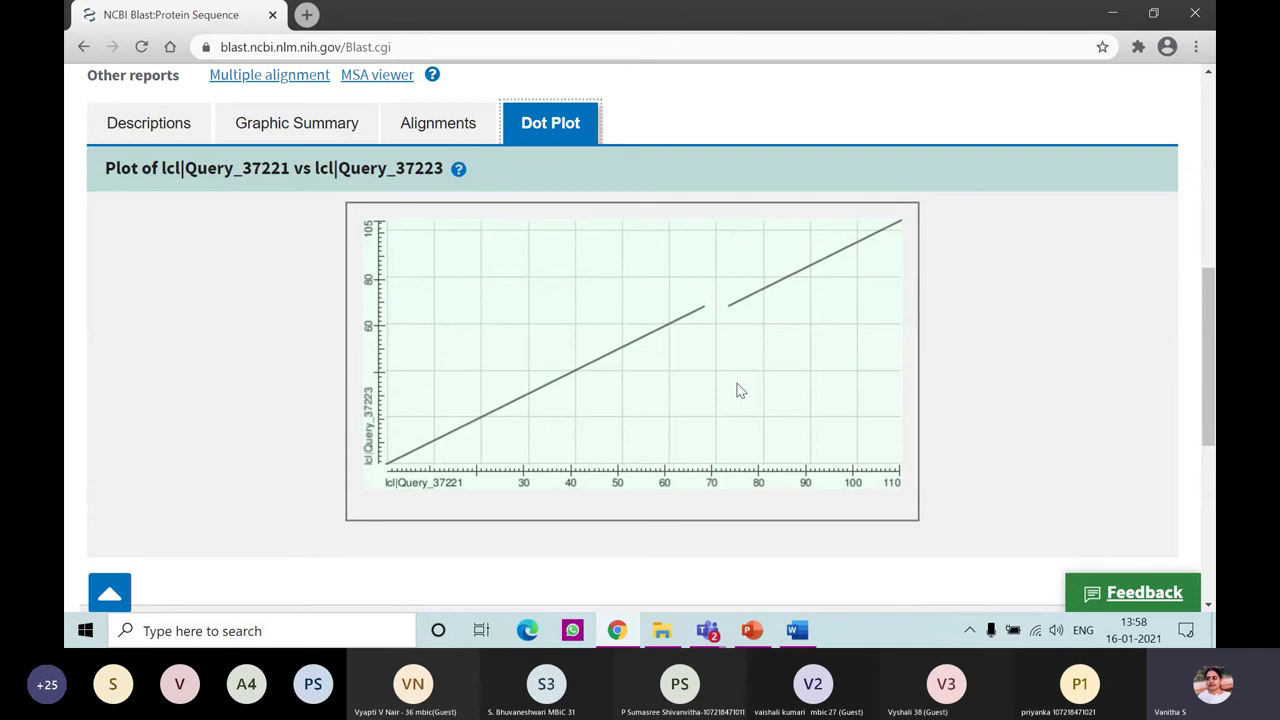
In Word, add the heading "3. Dot Blot" below the alignment image and paste the dot plot screenshot under it.
click(622, 633)
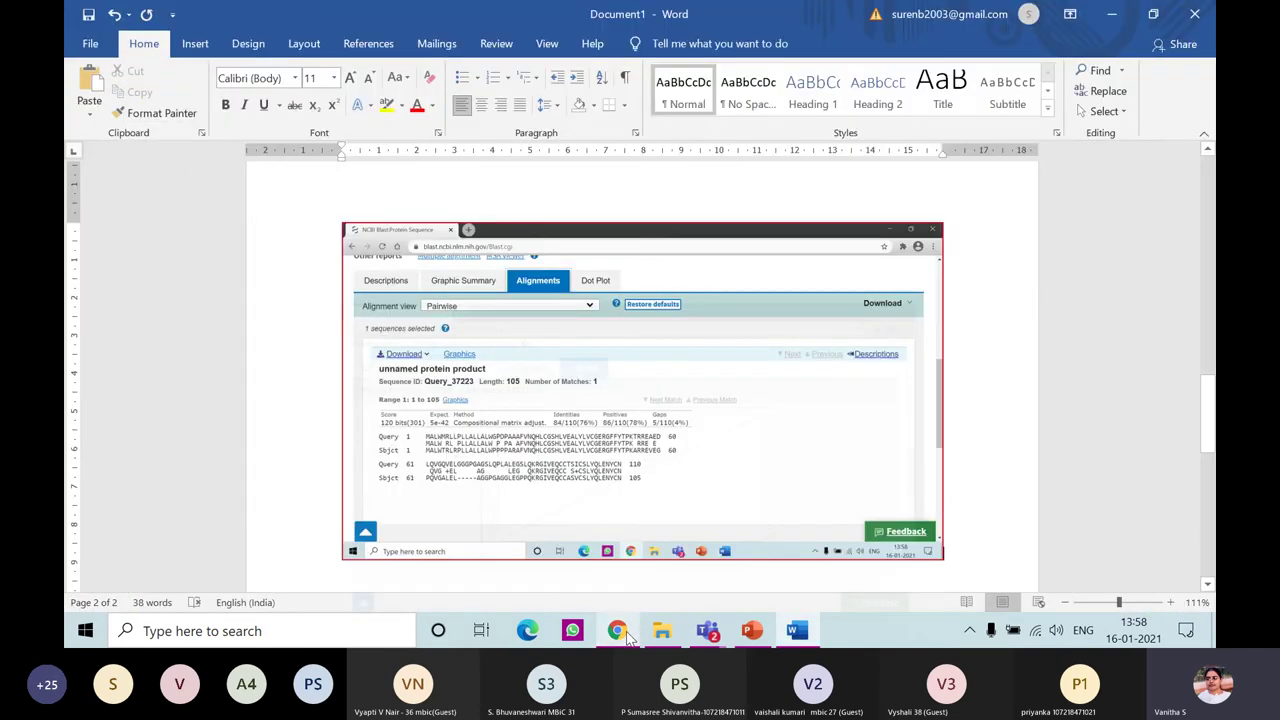
click(650, 550)
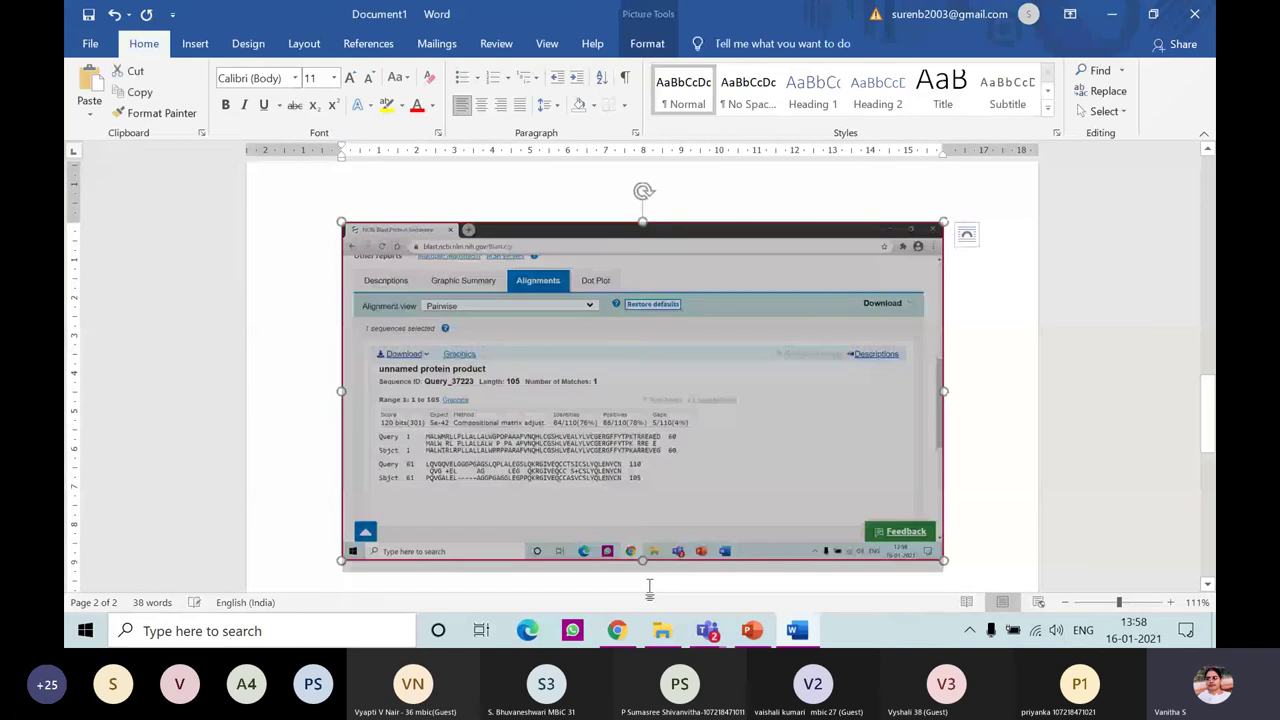
click(953, 544)
key(Return)
text(3)
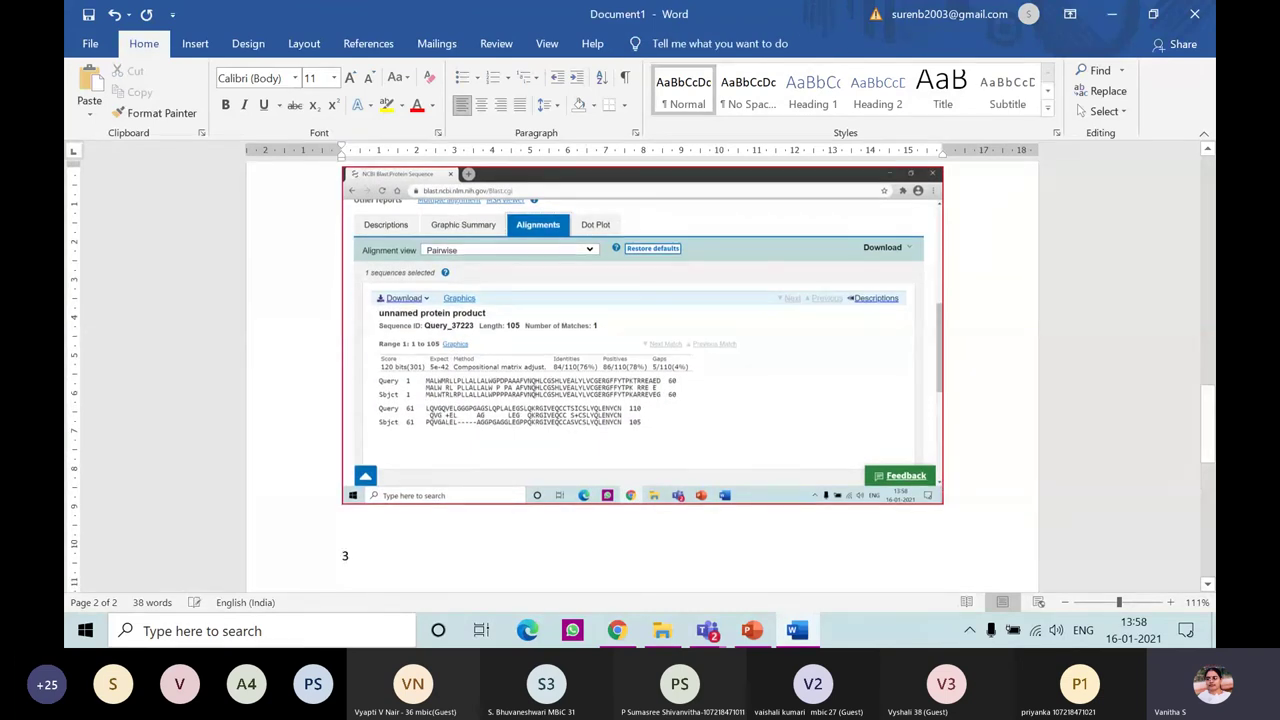
text(. Dot Blot)
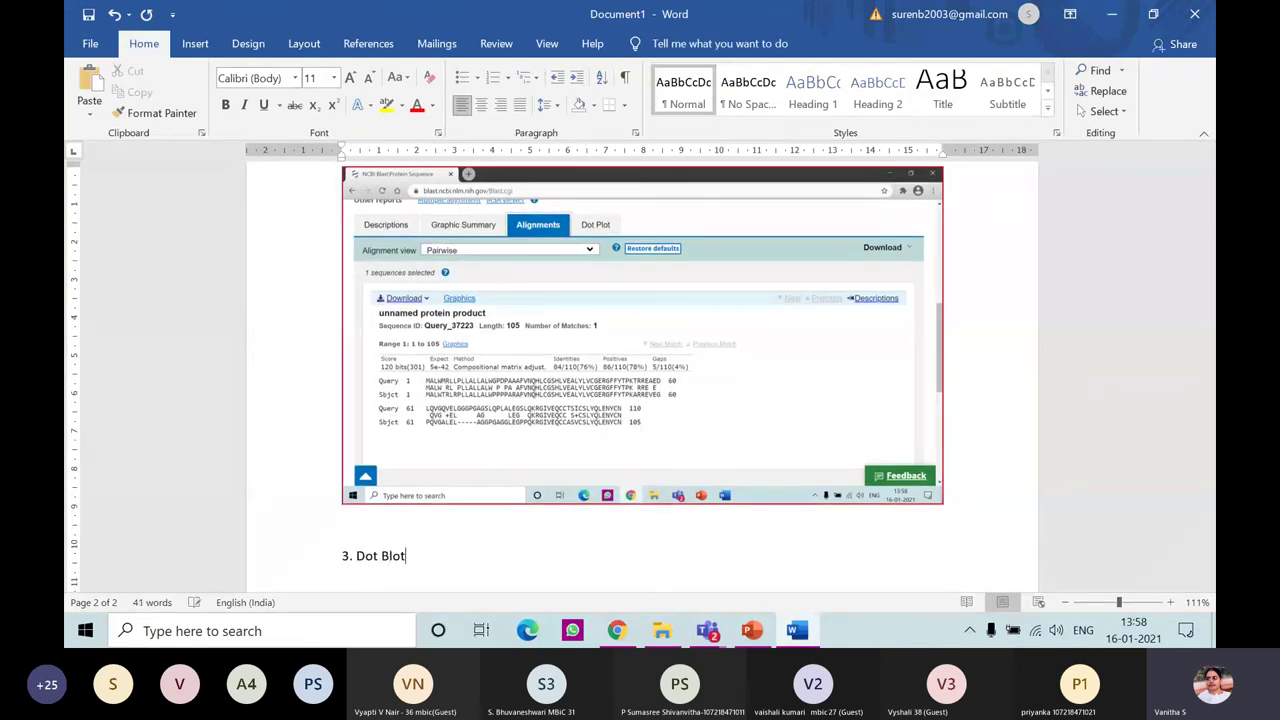
key(Return)
key(ctrl+v)
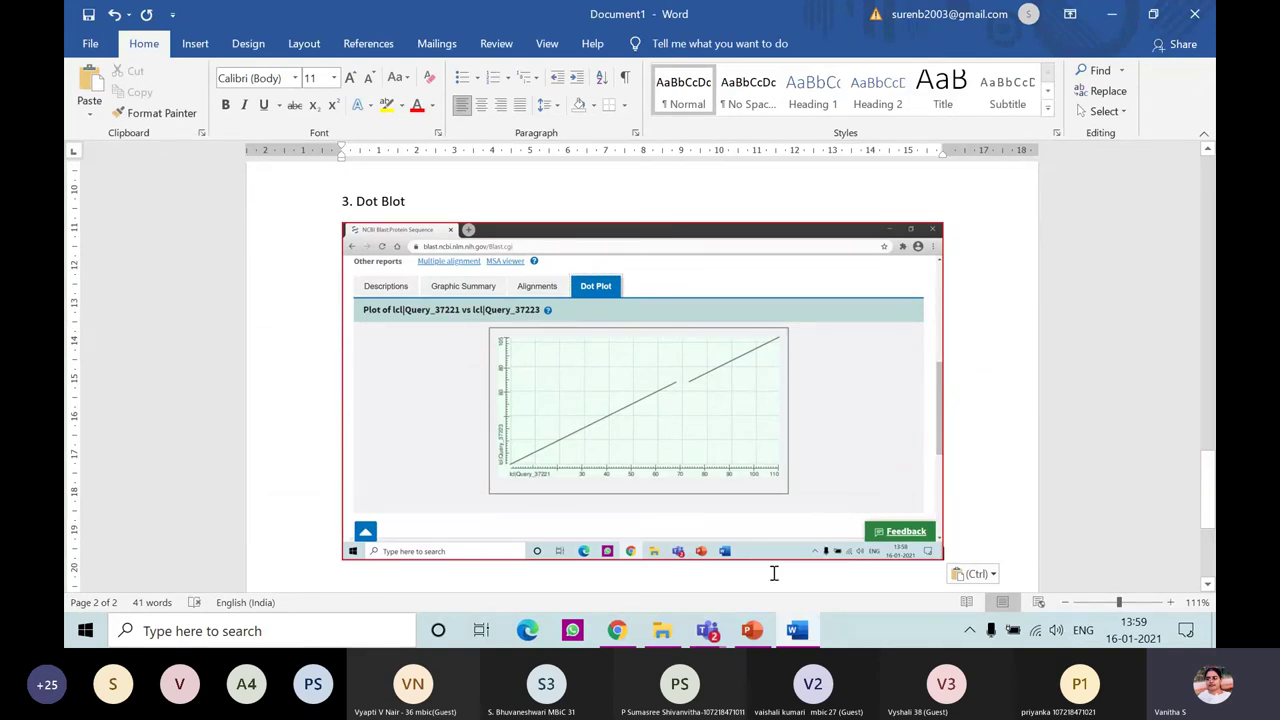
Switch to Chrome and look back over the BLAST results page from the dot plot to the search details.
click(615, 640)
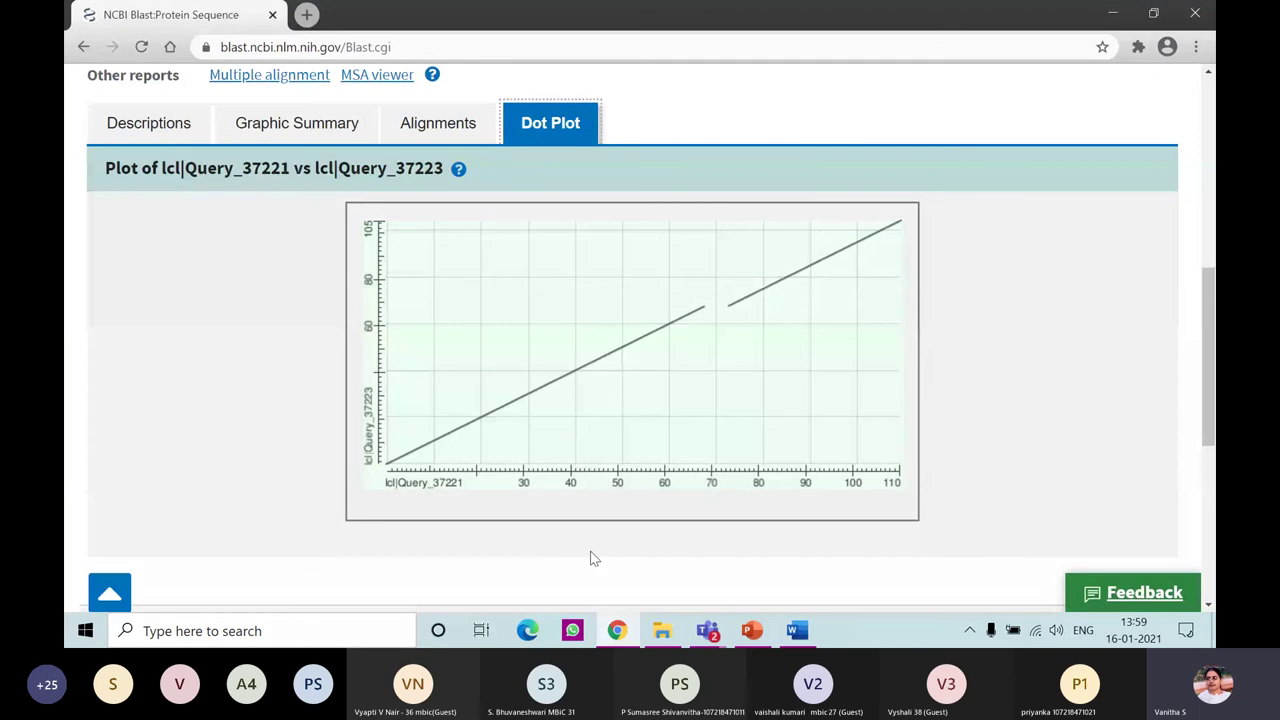
scroll(601, 550, down, 2)
scroll(602, 549, up, 10)
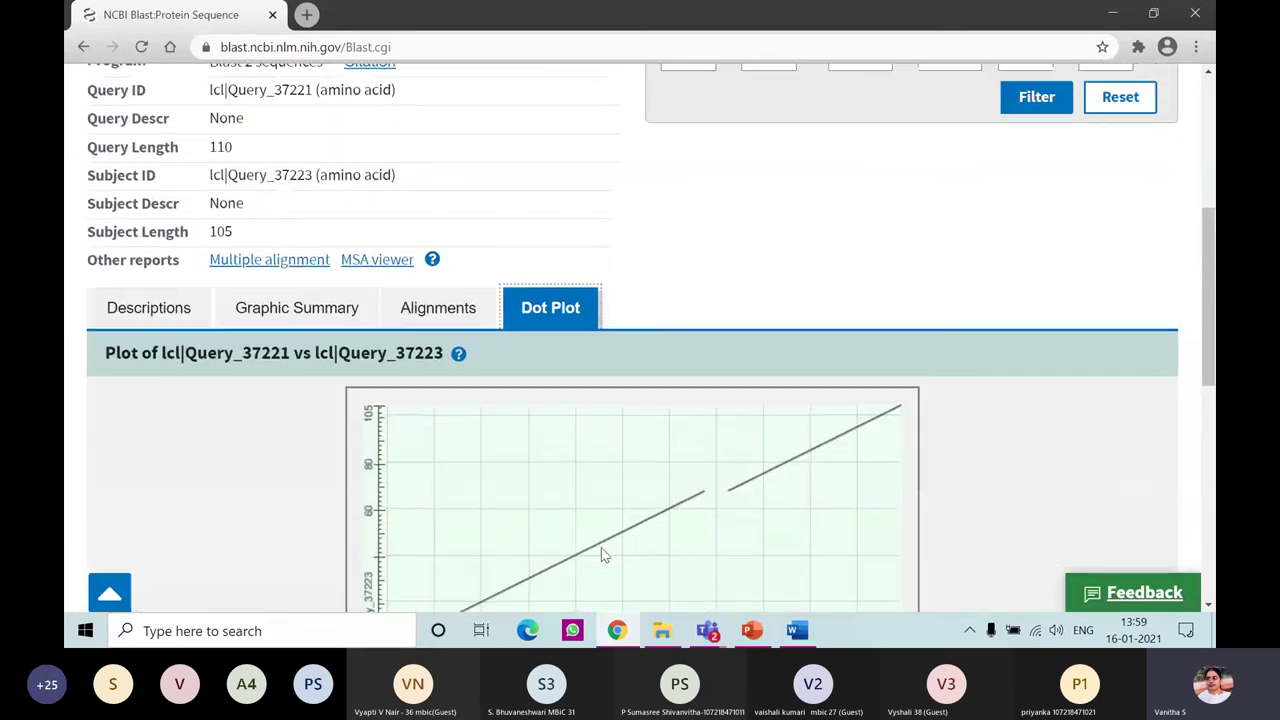
scroll(601, 547, up, 1)
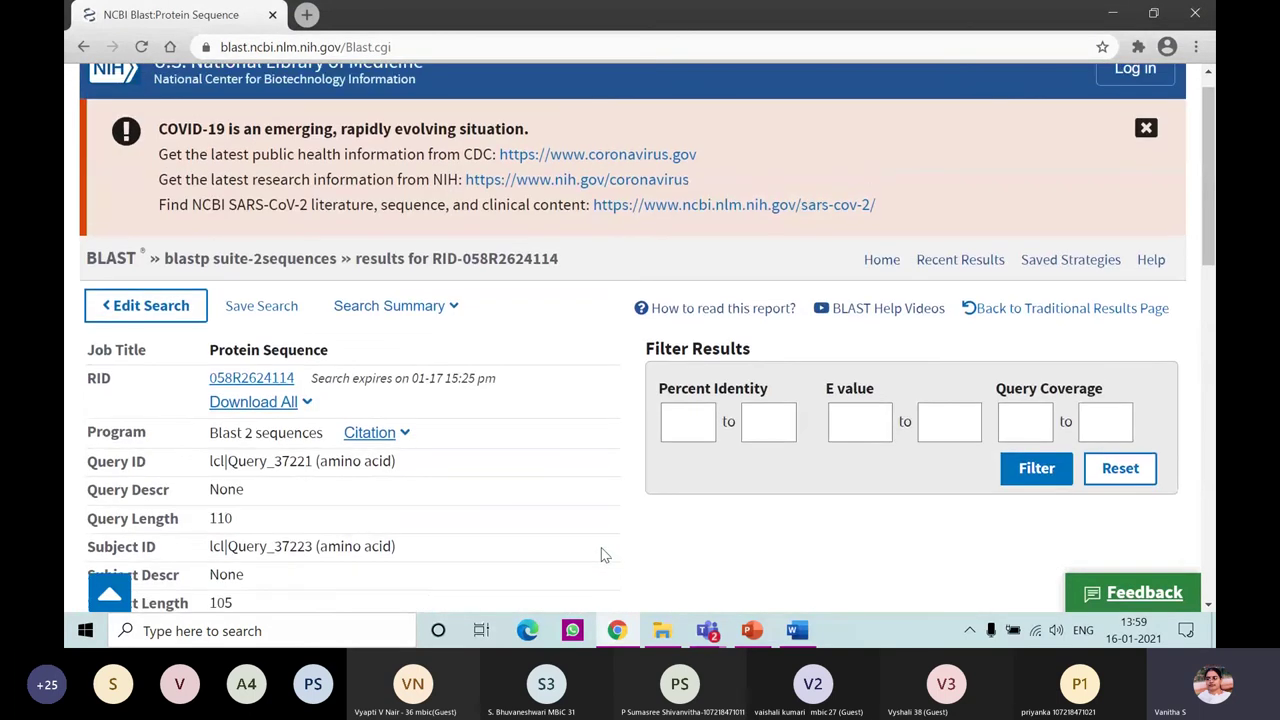